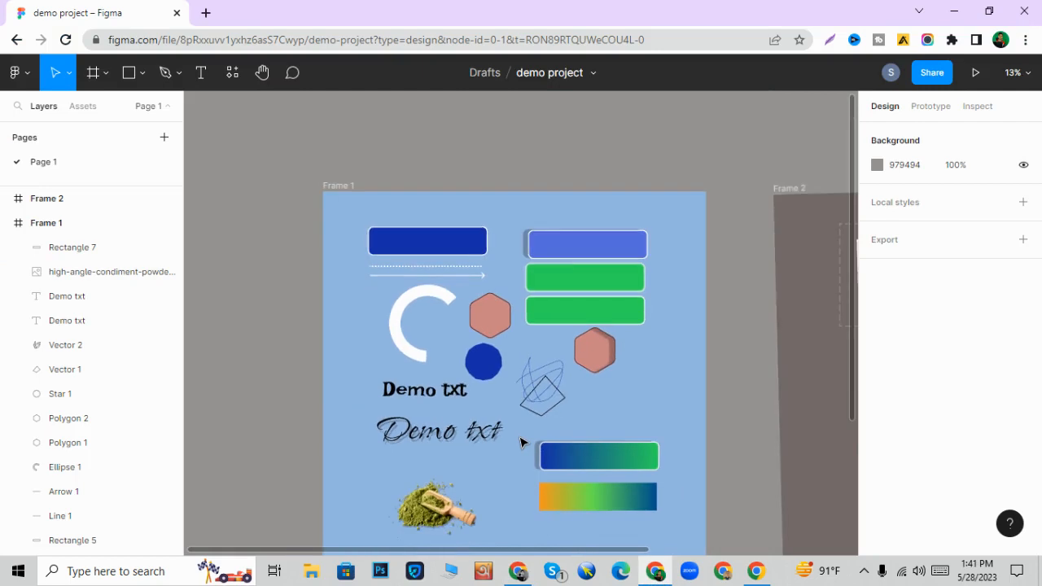
scroll(521, 443, "down", 1)
scroll(522, 443, "down", 2)
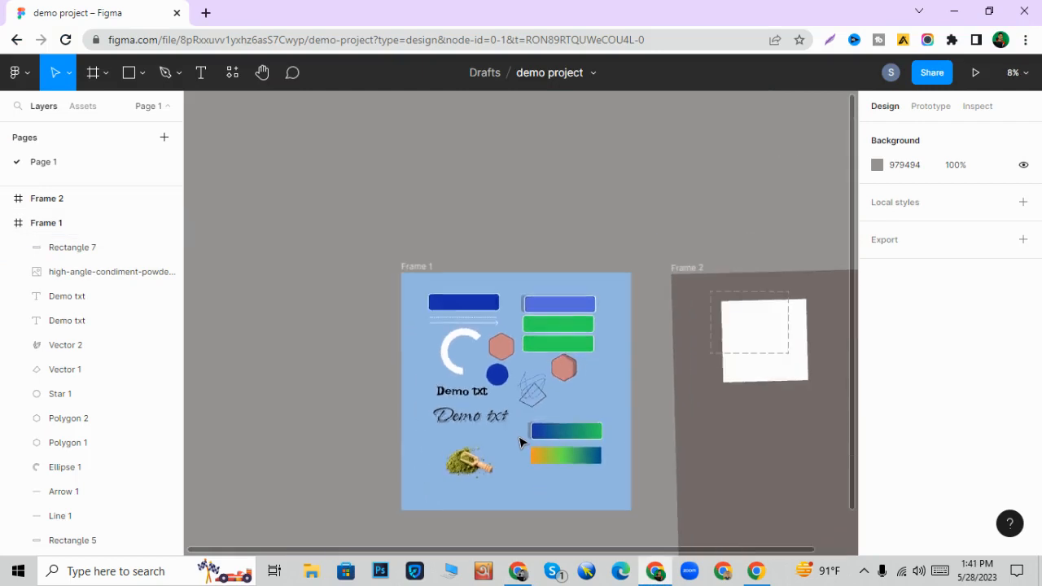
scroll(521, 440, "left", 3)
scroll(431, 405, "up", 3)
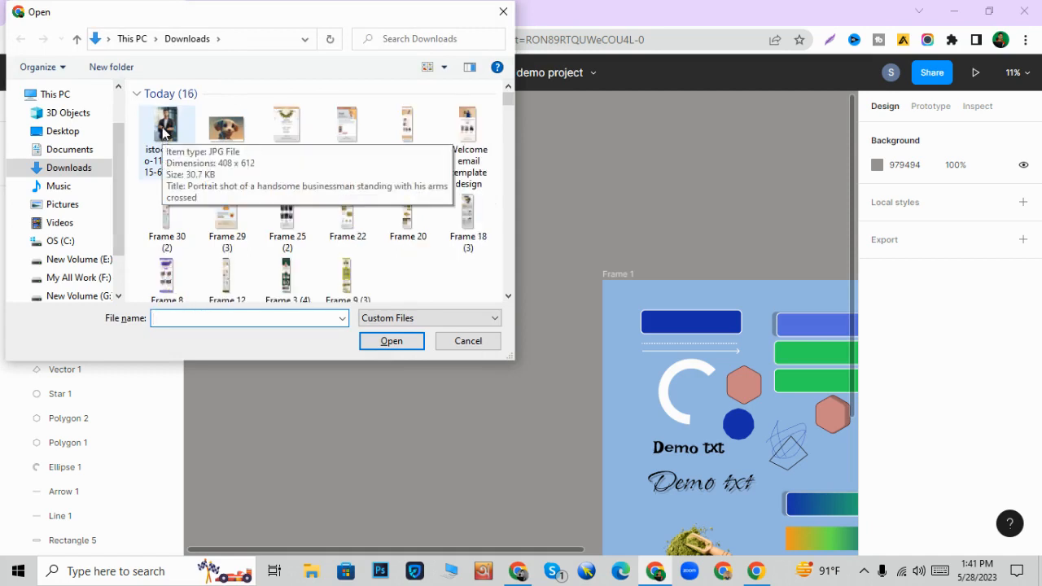
left_click(164, 132)
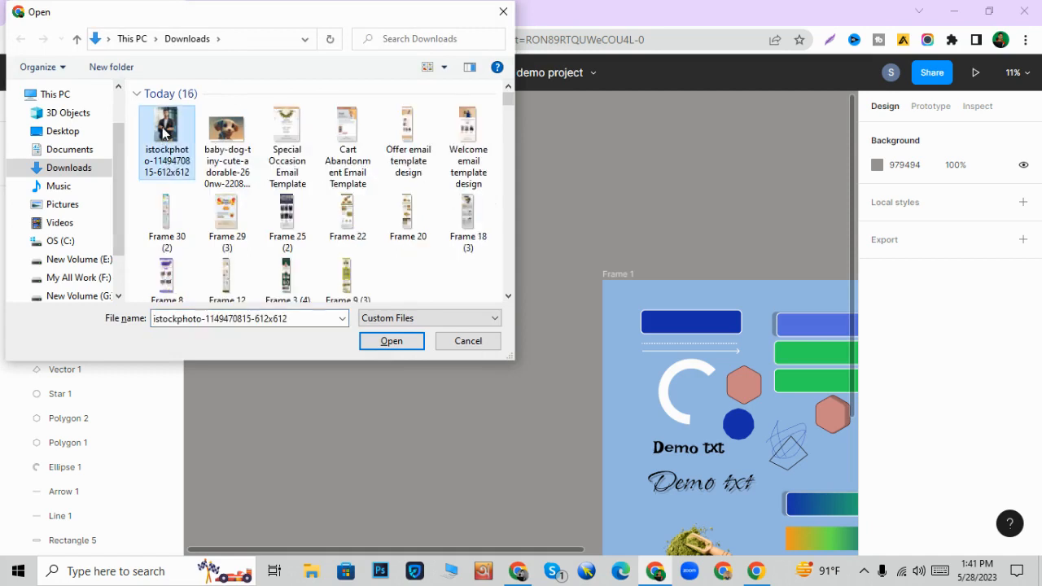
left_click(394, 344)
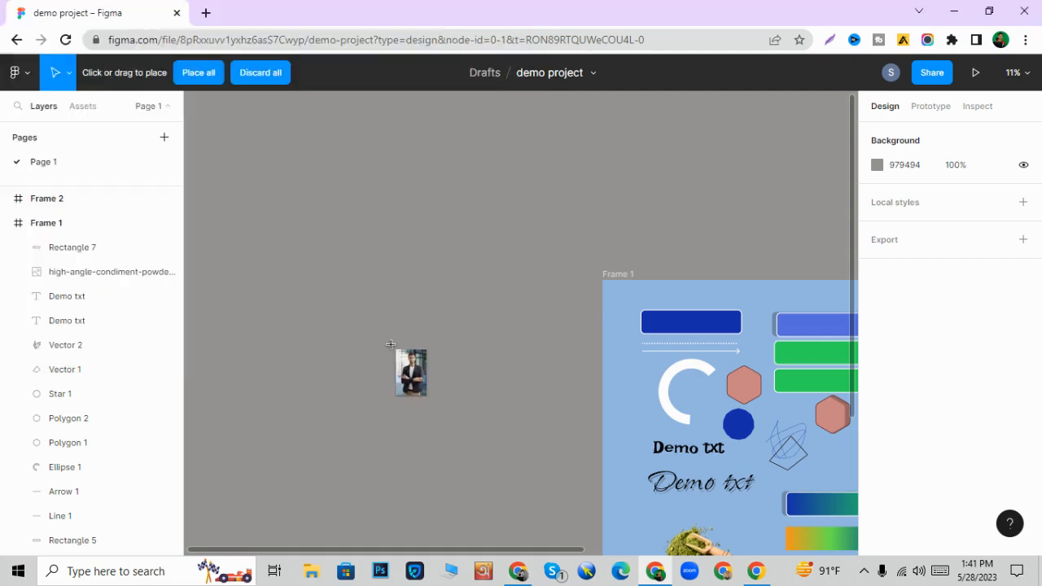
scroll(330, 259, "up", 2)
scroll(356, 266, "left", 1)
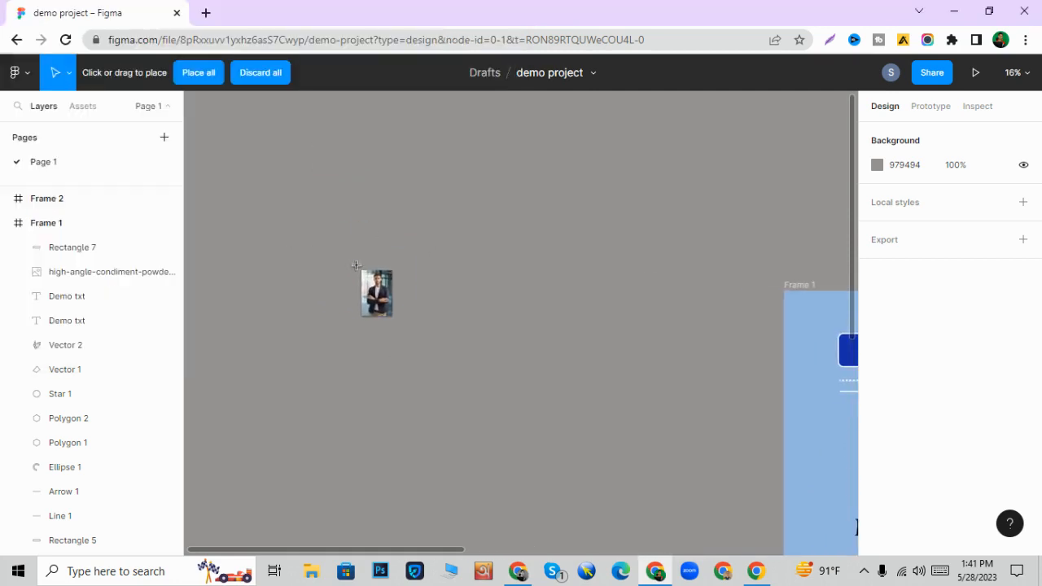
left_click(355, 230)
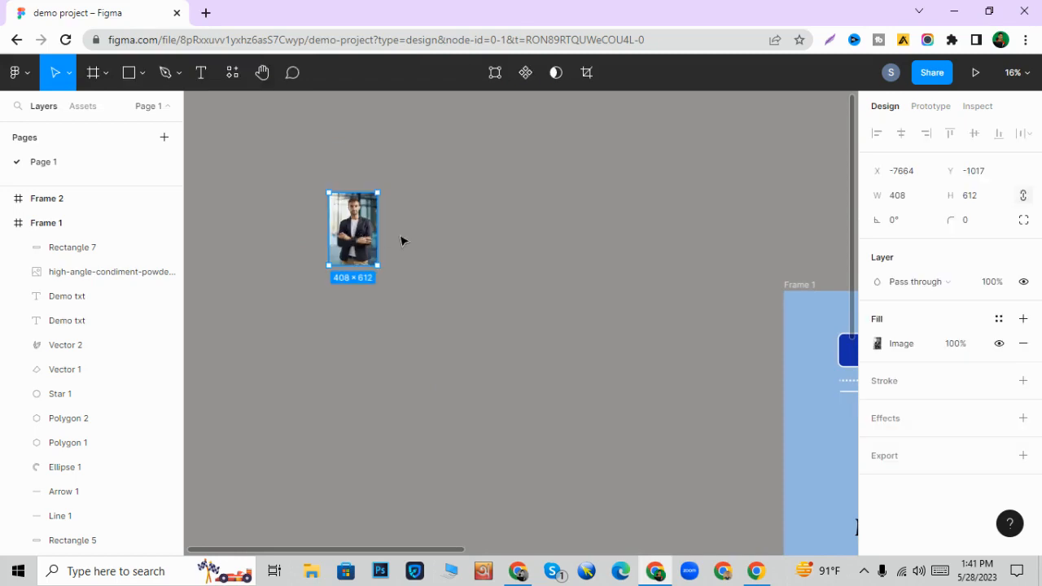
scroll(325, 230, "up", 4)
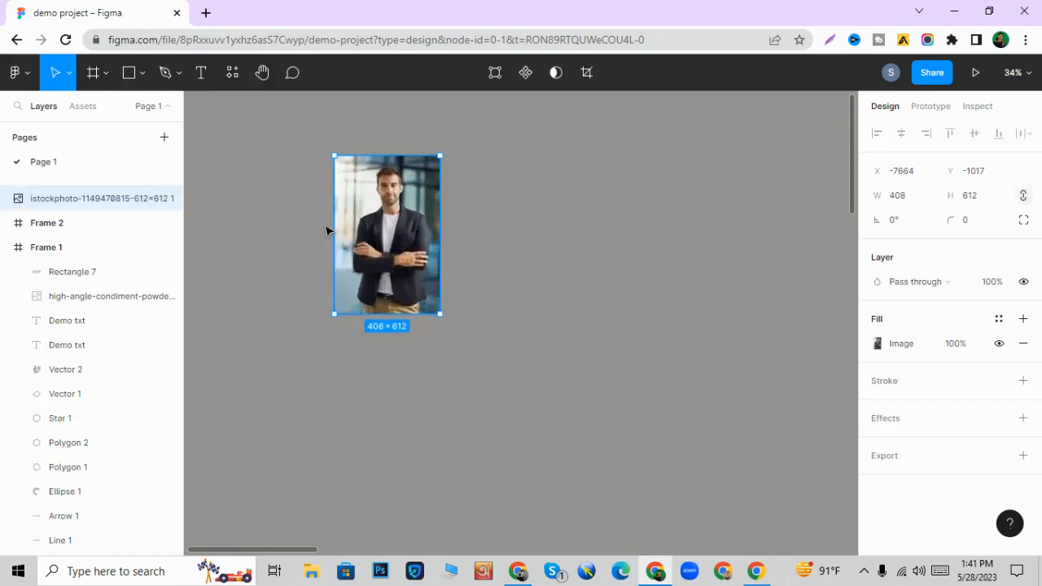
scroll(342, 230, "up", 3)
scroll(334, 240, "up", 2)
scroll(327, 232, "down", 3)
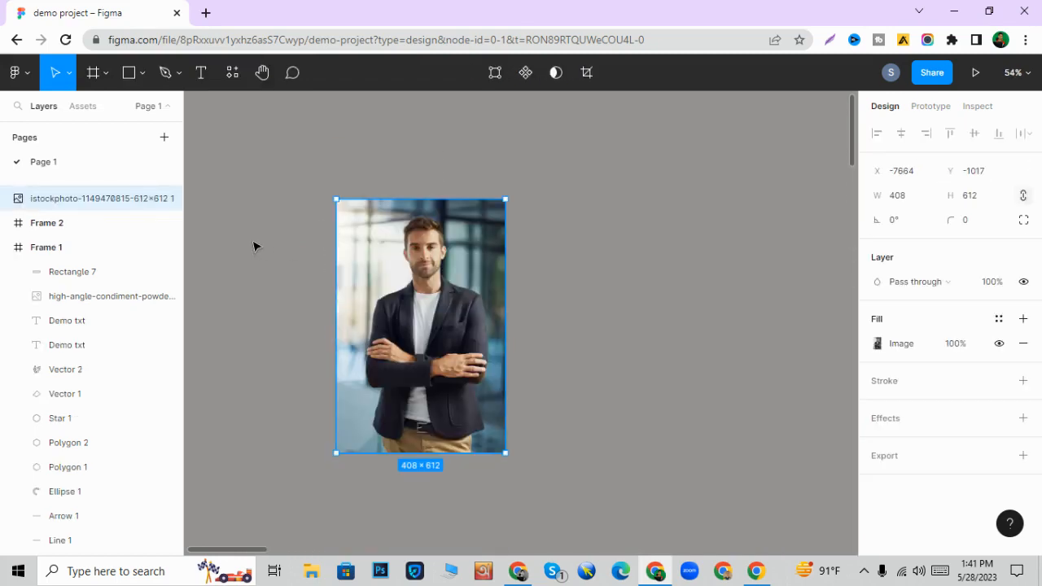
- Draw a circle over the man's head and chest in the photo and scale it to about 357 × 357
left_click(294, 227)
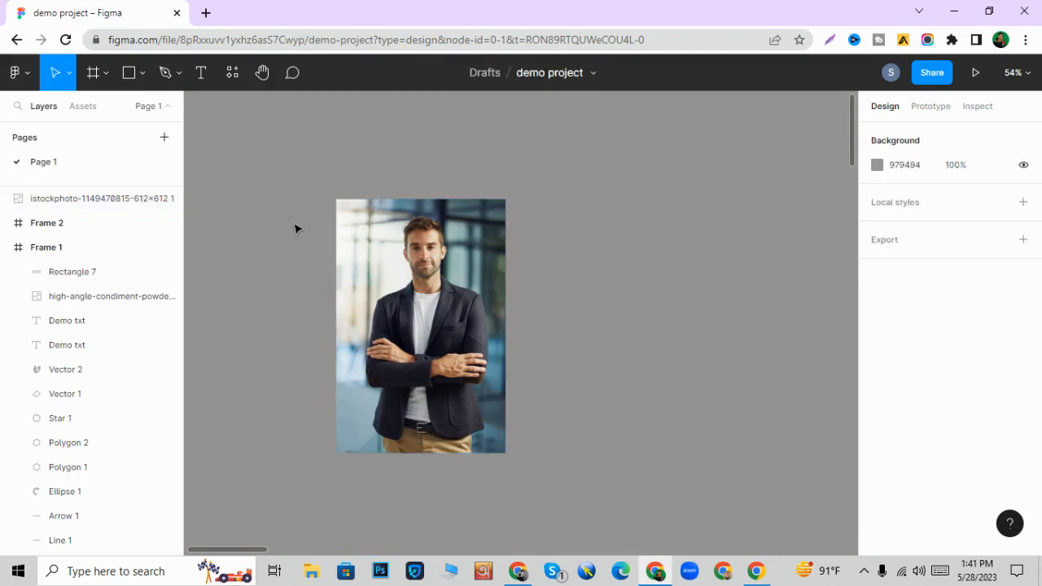
key("o")
left_click_drag(298, 181, 423, 307)
mouse_move(344, 251)
left_mouse_down()
mouse_move(400, 274)
mouse_move(328, 303)
left_mouse_up()
scroll(394, 281, "up", 3)
key("k")
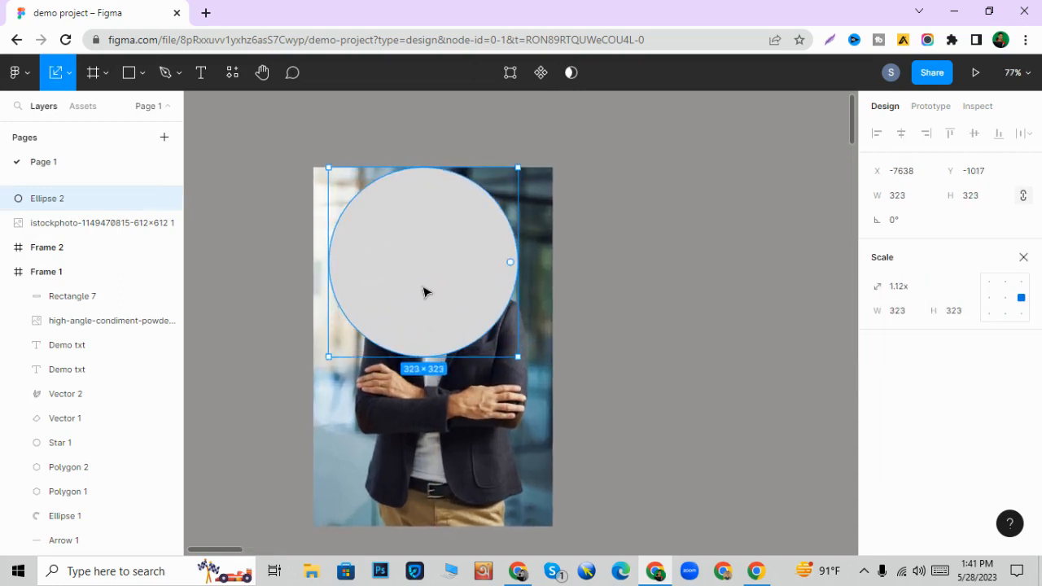
left_click_drag(423, 302, 423, 302)
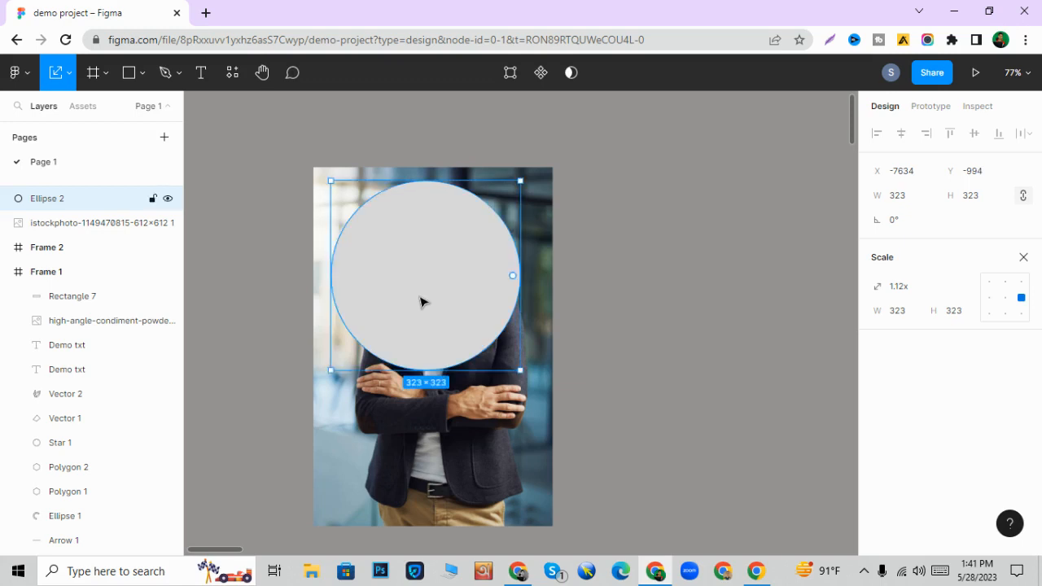
left_click_drag(520, 352, 541, 371)
left_click_drag(495, 334, 492, 337)
- Bring the portrait photo in front of the circle
left_click(542, 437)
right_click(533, 432)
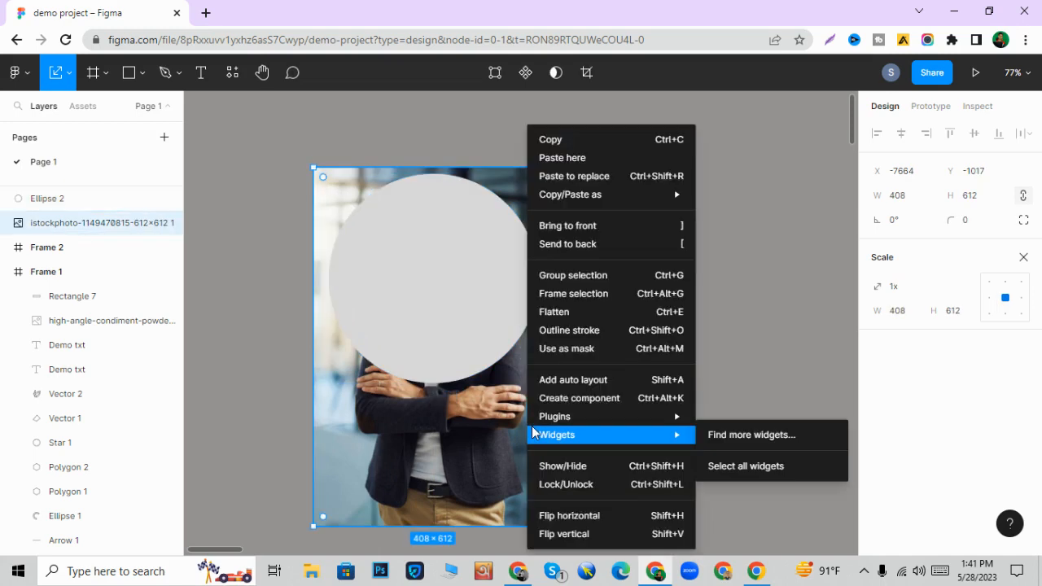
left_click(551, 232)
left_click(605, 238)
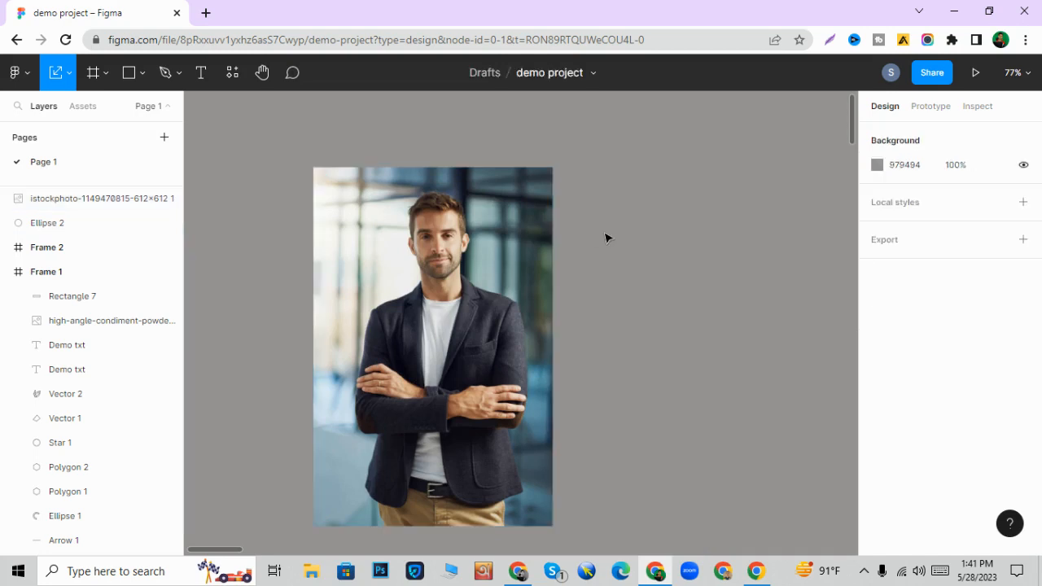
left_click_drag(623, 251, 307, 243)
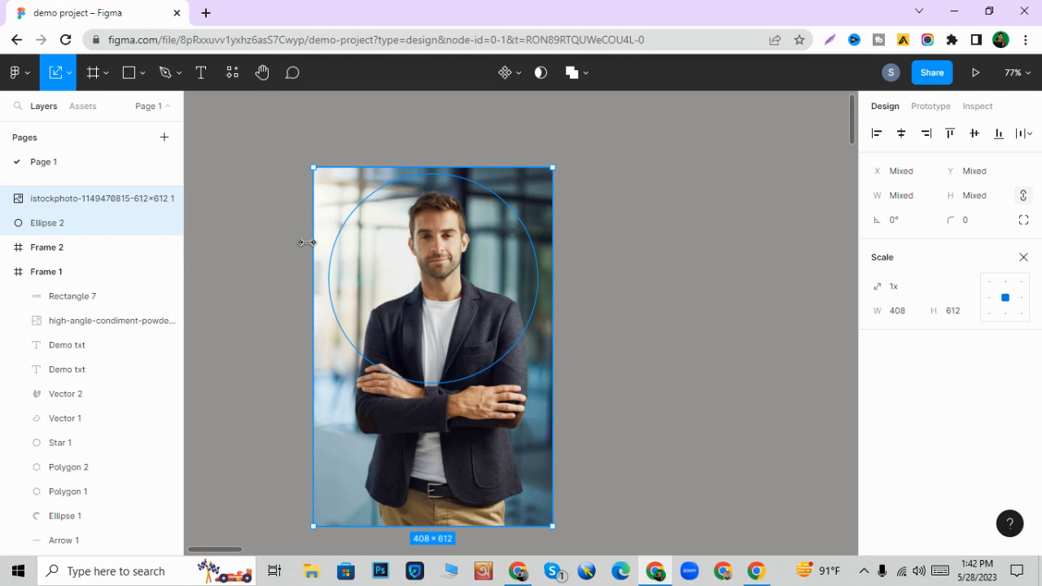
key("ctrl+alt+m")
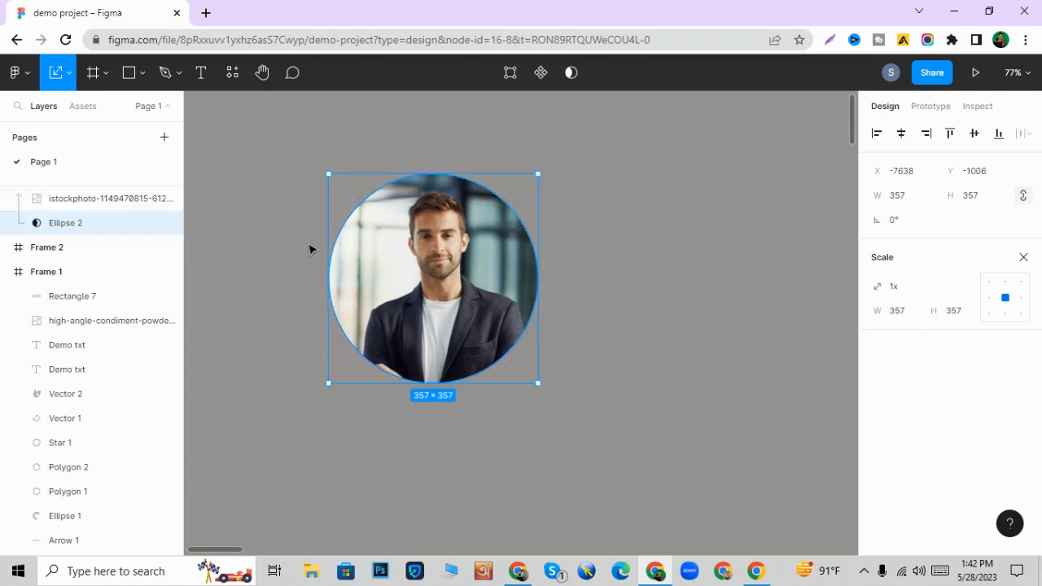
left_click(310, 249)
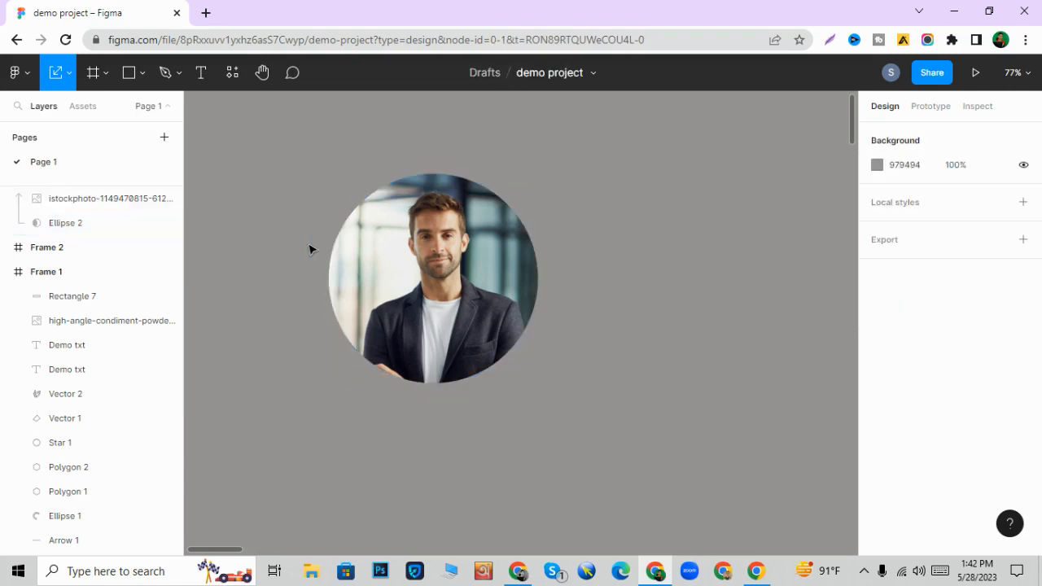
left_click(368, 246)
key("ctrl+z")
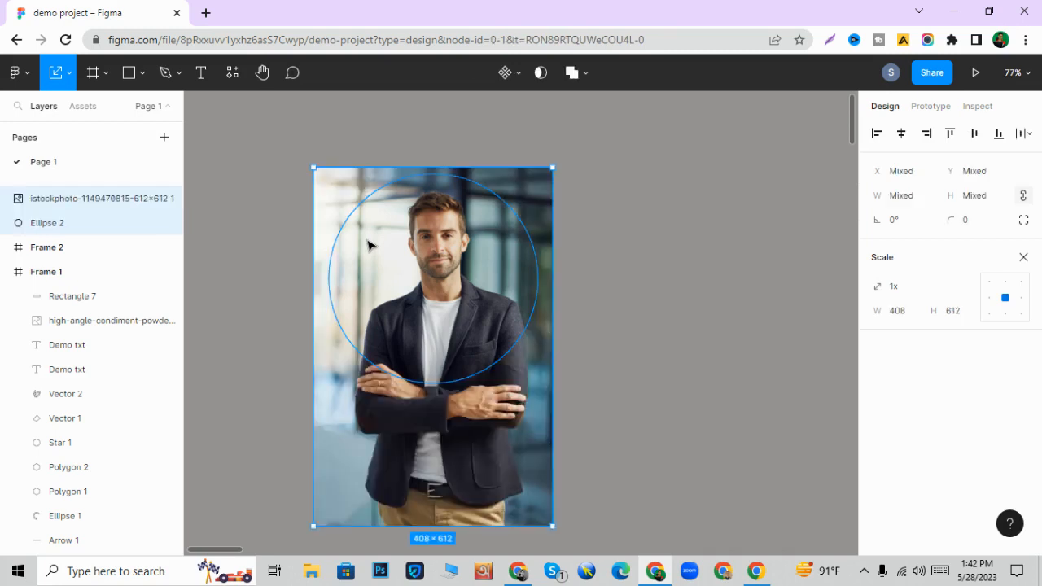
- Select the photo and the circle together and use the circle as a mask
left_click_drag(277, 237, 528, 244)
left_click(541, 75)
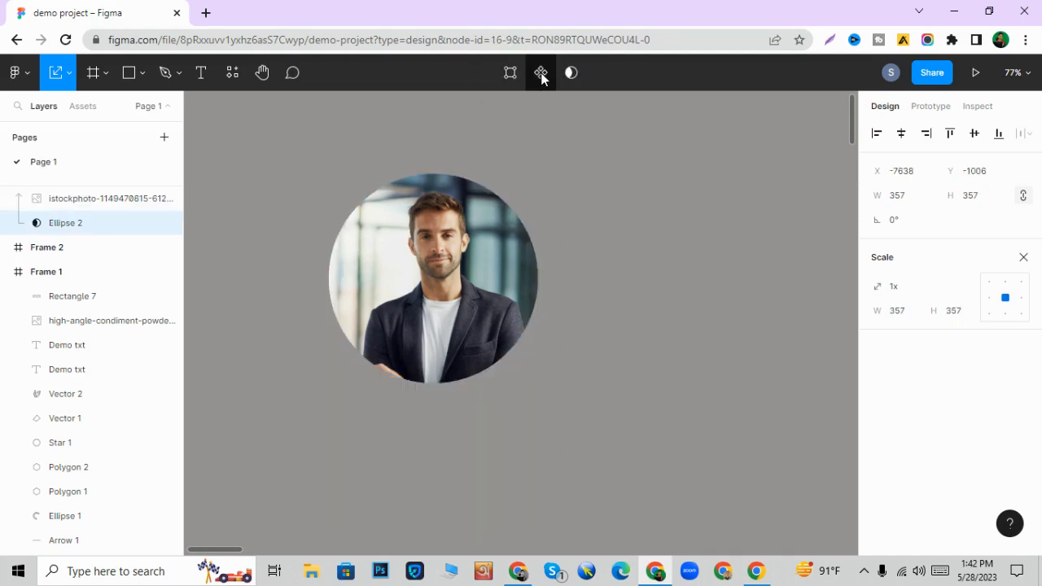
left_click(650, 315)
- Add a drop shadow to the masked portrait with X offset 6 and Y offset 8, and adjust its colour
left_click(511, 317)
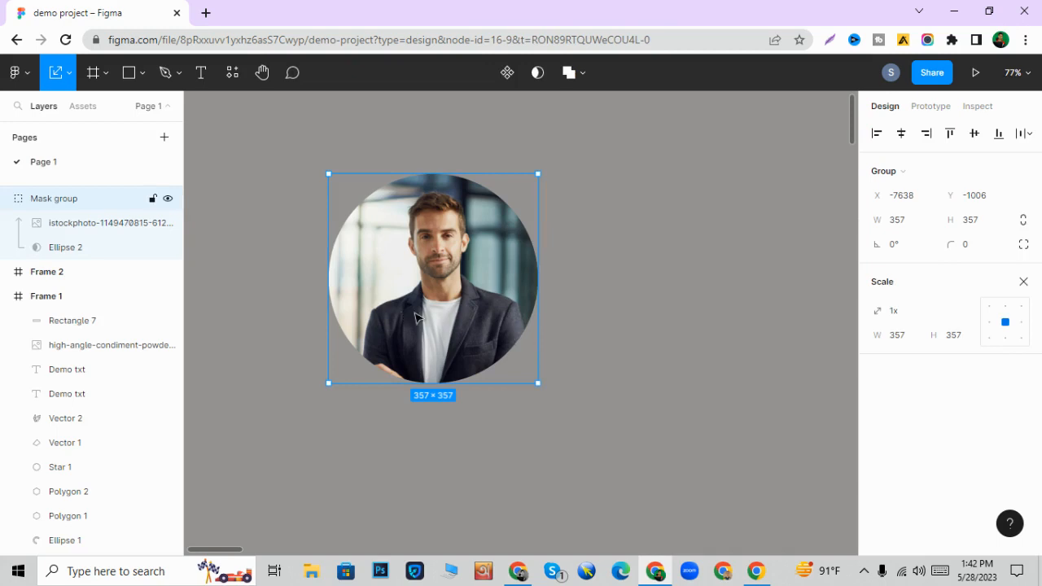
left_click(1023, 282)
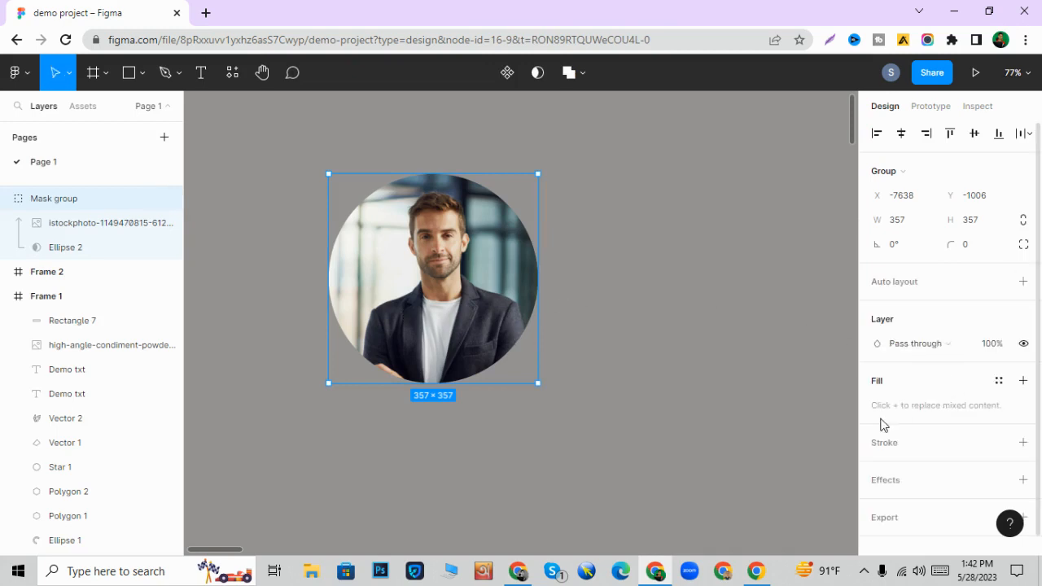
left_click(911, 484)
scroll(919, 382, "down", 1)
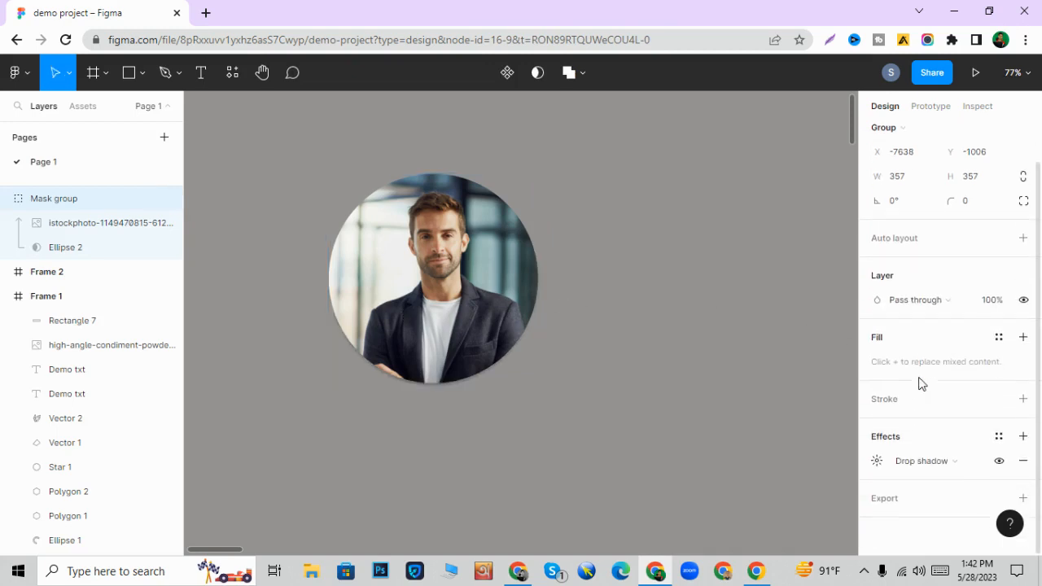
left_click(877, 461)
left_click_drag(694, 439, 691, 488)
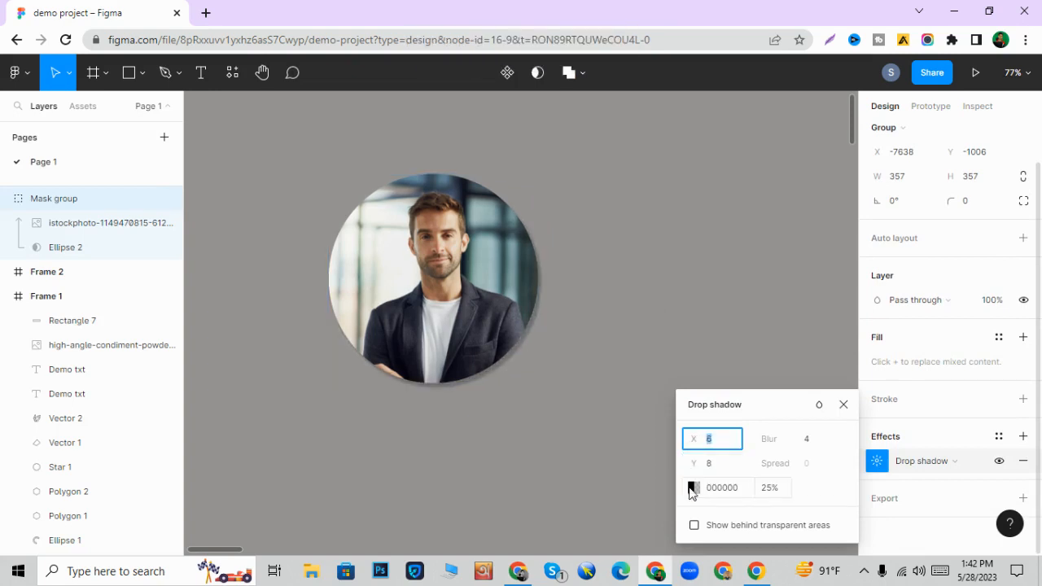
left_click(691, 488)
left_click_drag(550, 281, 519, 338)
left_click(417, 403)
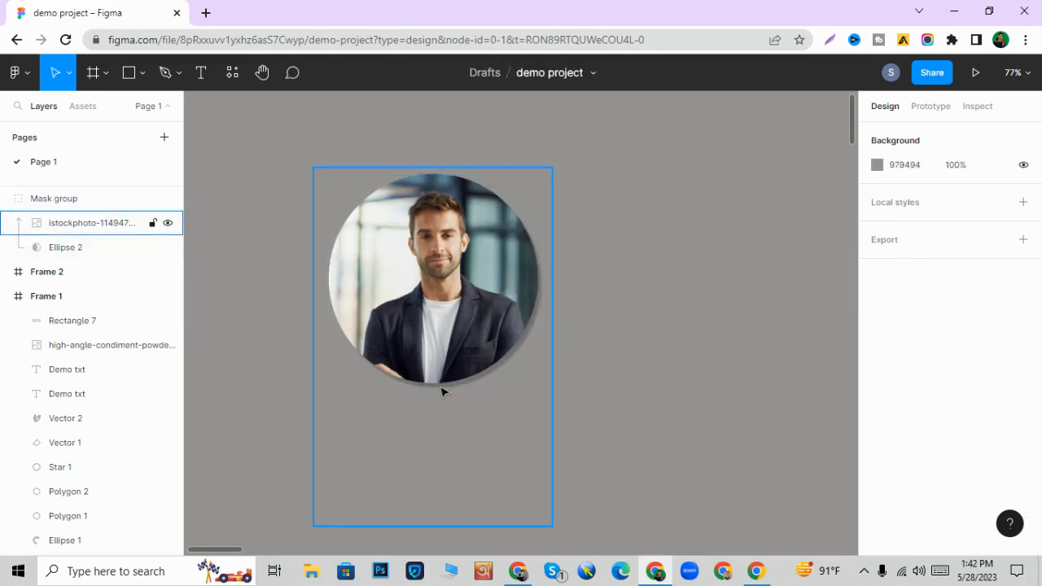
- Scale the masked portrait group proportionally to about 373 × 373
scroll(442, 391, "down", 3)
left_click(444, 348)
scroll(442, 351, "up", 4)
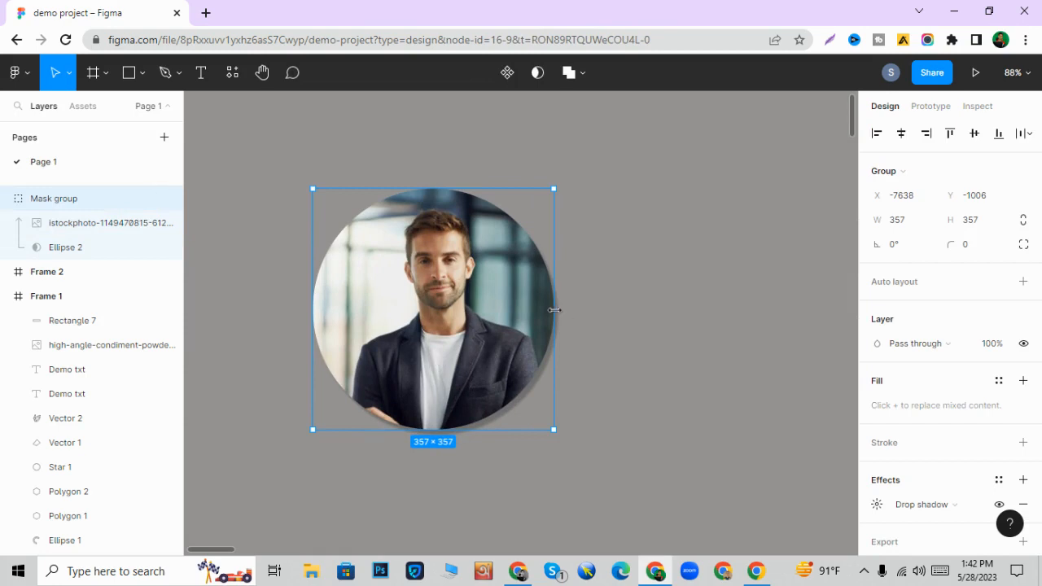
key("k")
left_click_drag(554, 310, 565, 310)
scroll(566, 310, "down", 2)
scroll(566, 310, "down", 5)
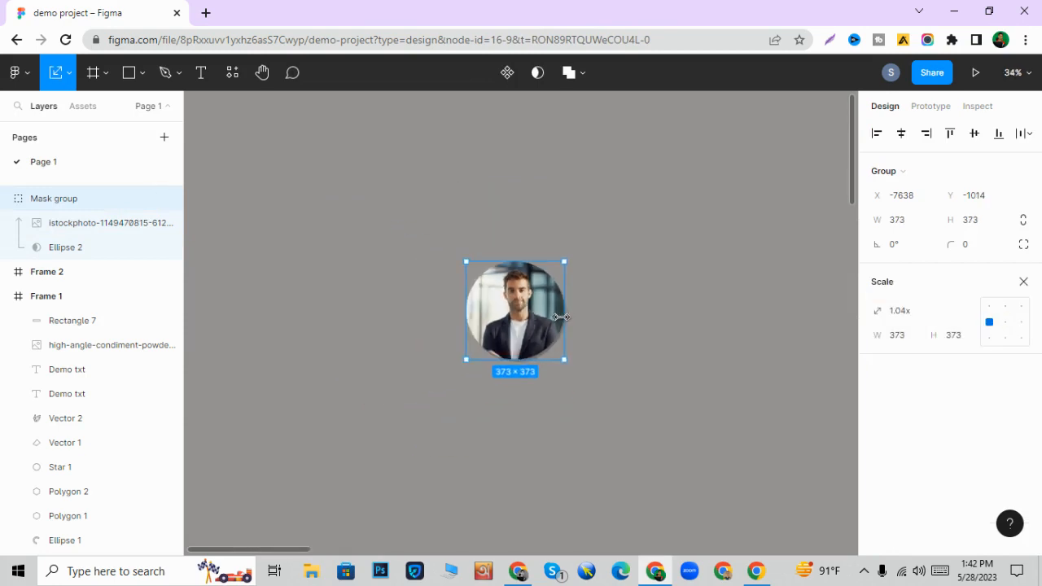
left_click(573, 309)
left_click(539, 318)
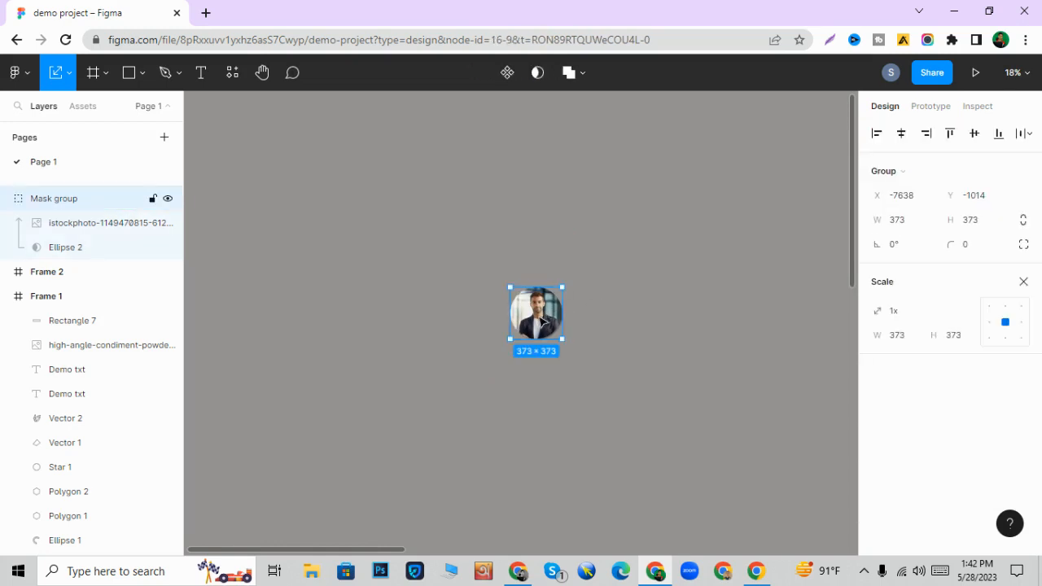
scroll(553, 323, "up", 2)
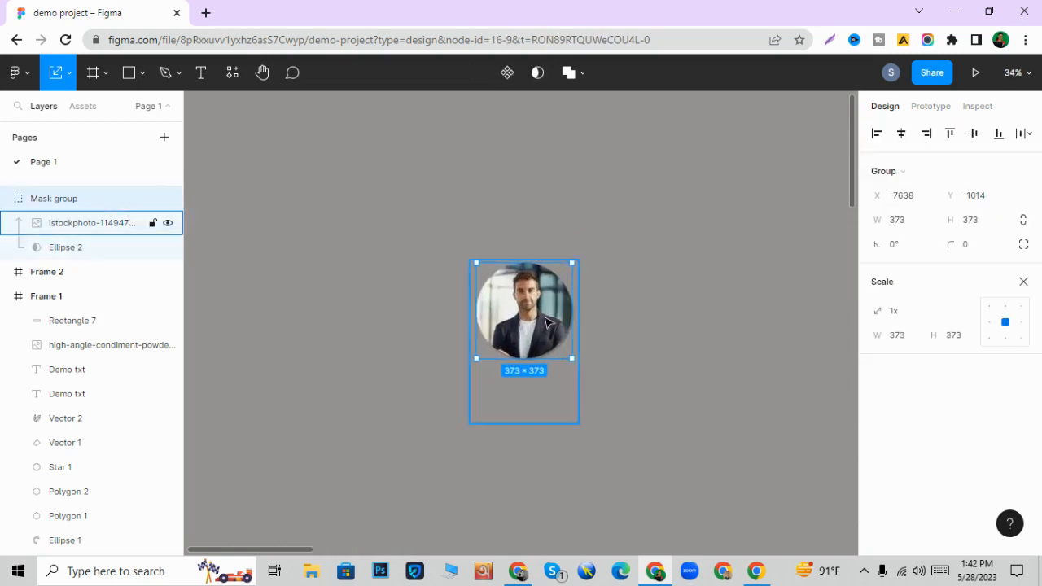
scroll(545, 317, "up", 3)
left_click(581, 74)
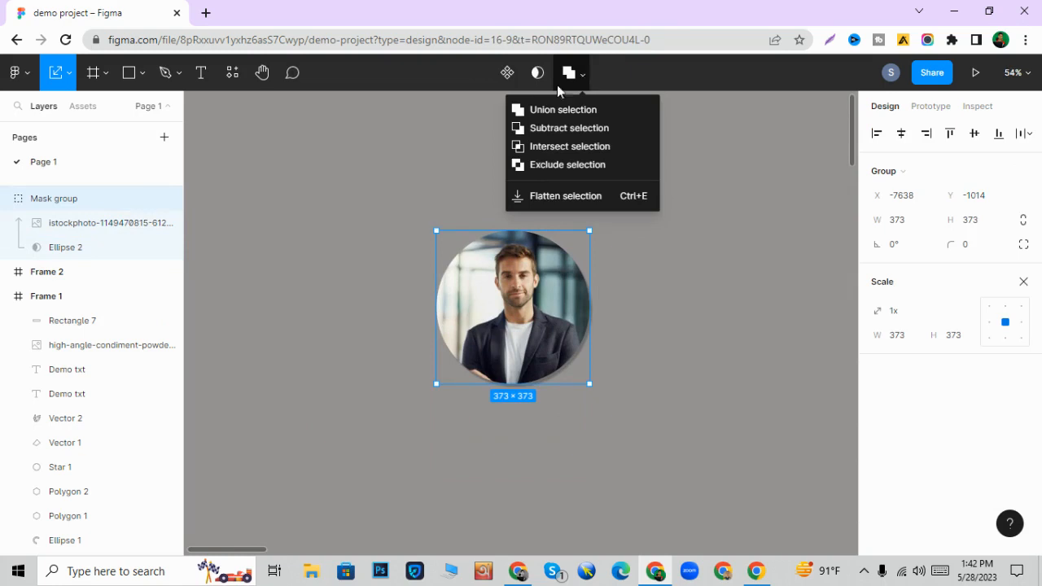
left_click(444, 164)
- Move the masked portrait into Frame 1, placing it just above the blue-green gradient button
scroll(424, 194, "down", 3)
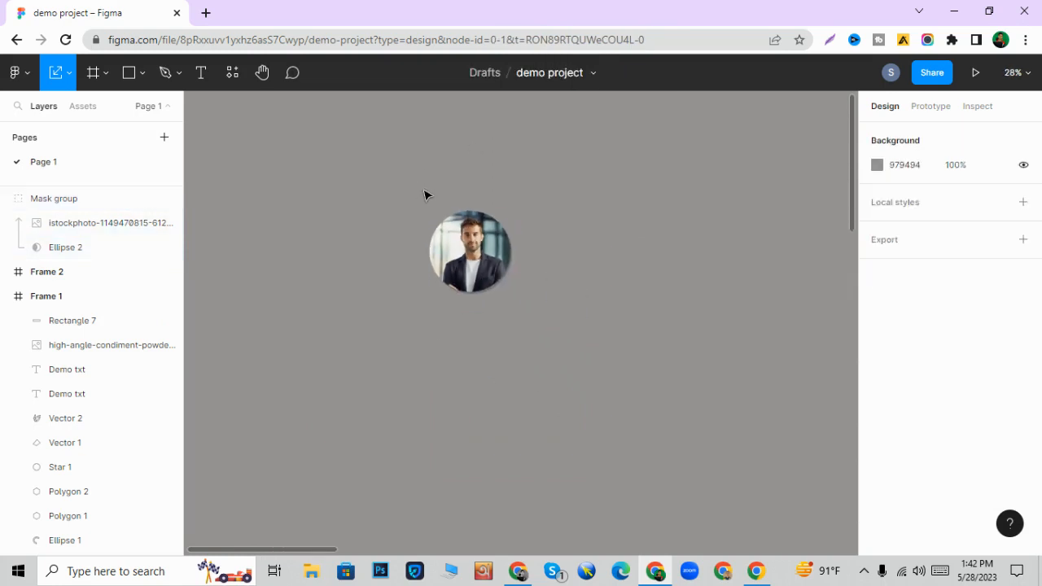
scroll(423, 195, "left", 3)
scroll(426, 196, "down", 5)
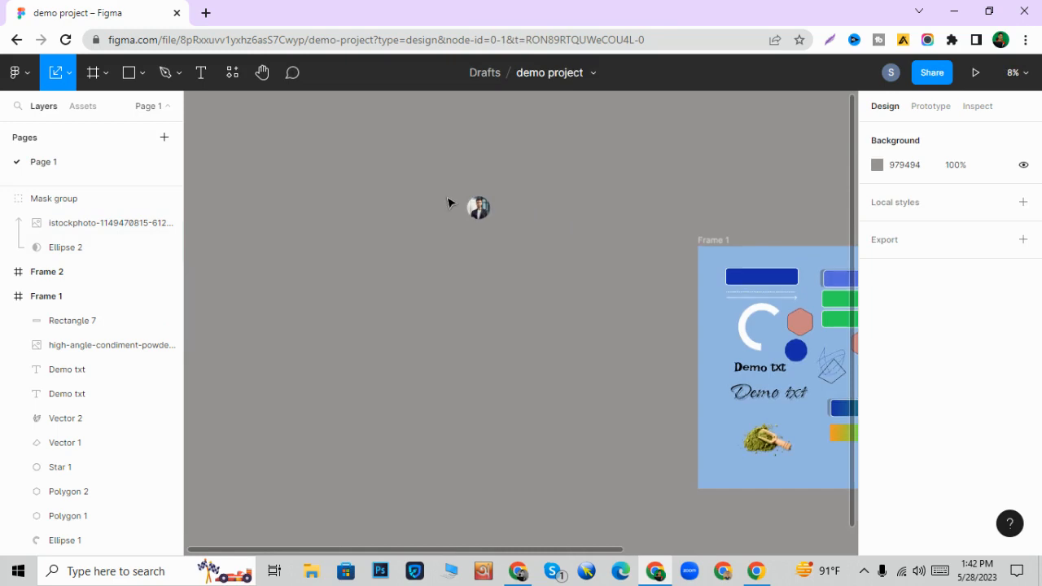
left_click(476, 207)
left_click_drag(477, 207, 783, 413)
scroll(783, 413, "right", 4)
scroll(592, 356, "up", 1)
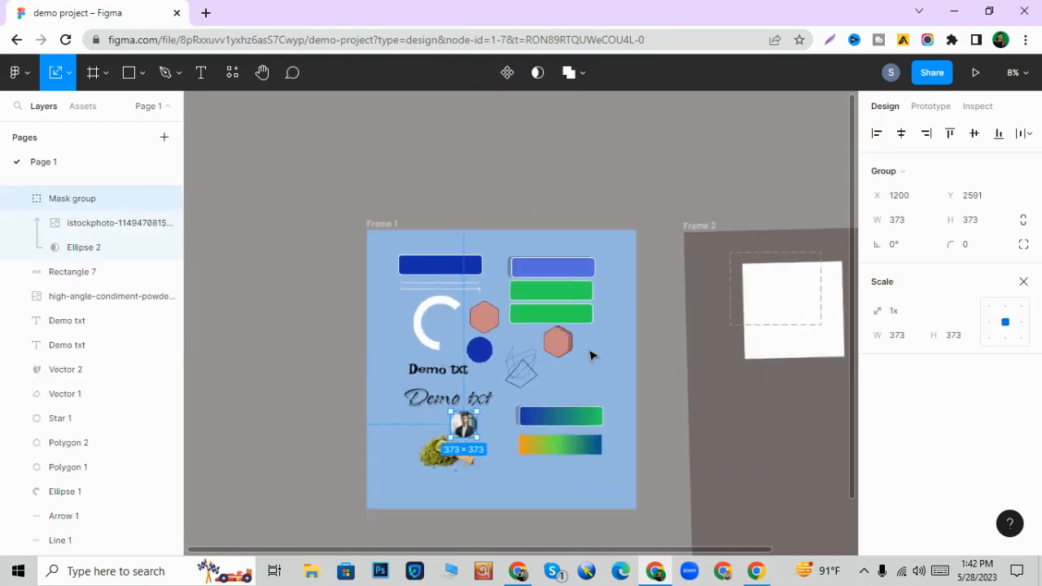
scroll(592, 356, "up", 2)
scroll(489, 358, "up", 1)
left_click_drag(414, 419, 585, 372)
- Hide the masked portrait's group layer in Frame 1
left_click(409, 213)
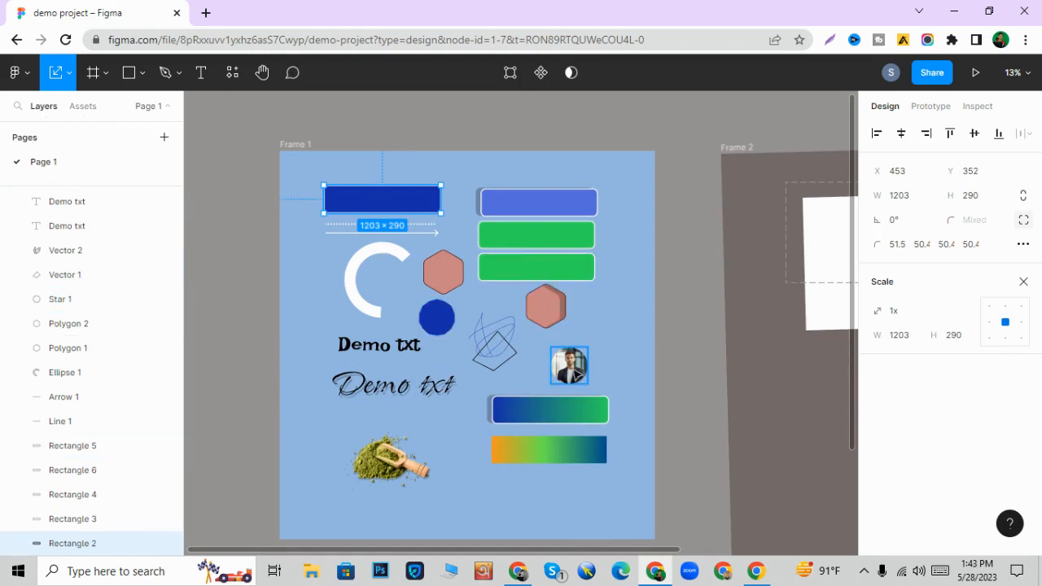
left_click(575, 373)
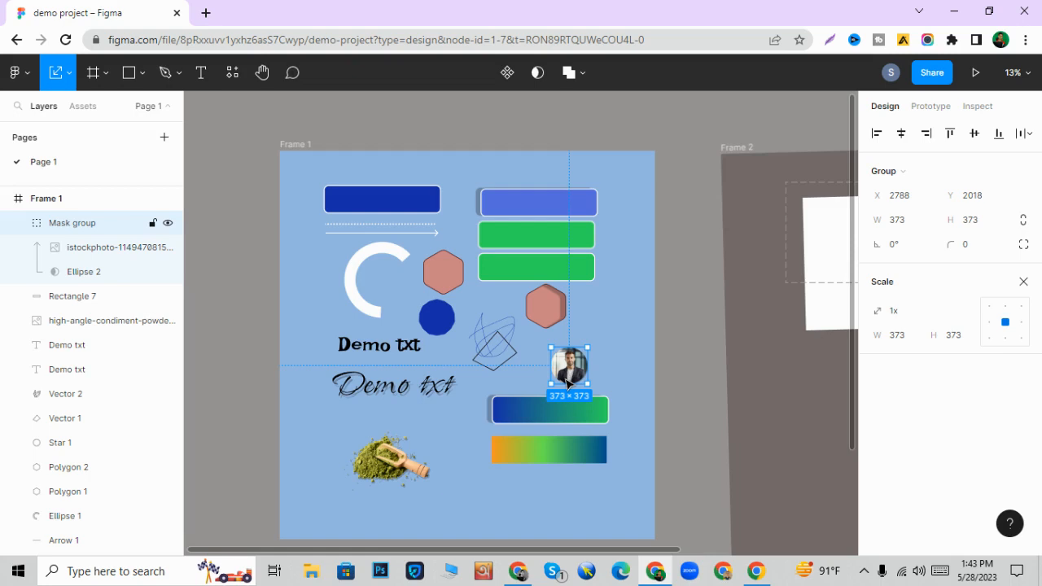
left_click(168, 224)
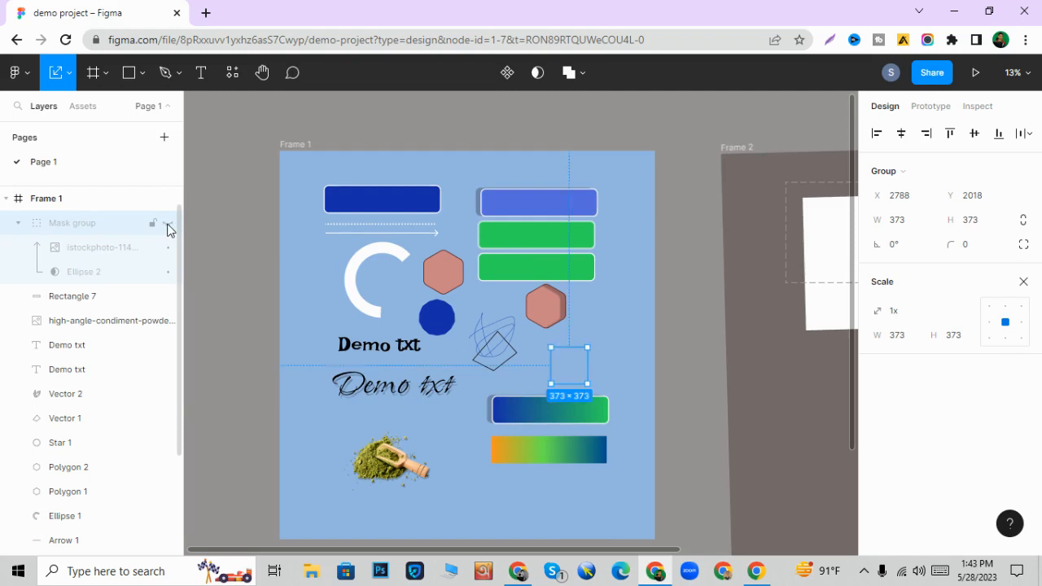
- Unhide the masked portrait's group layer in Frame 1, and lock and unlock that layer
left_click(167, 226)
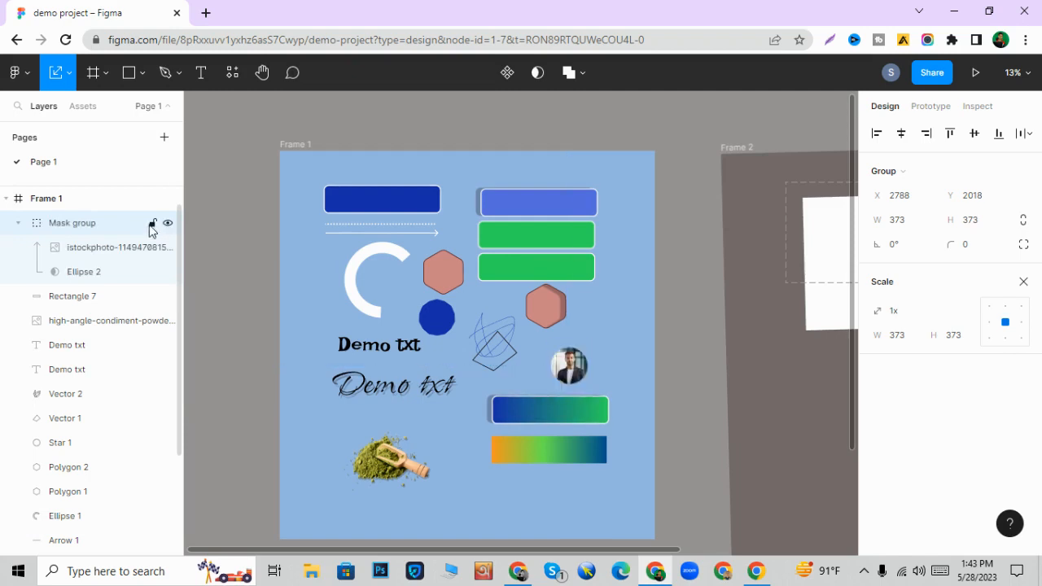
left_click(153, 225)
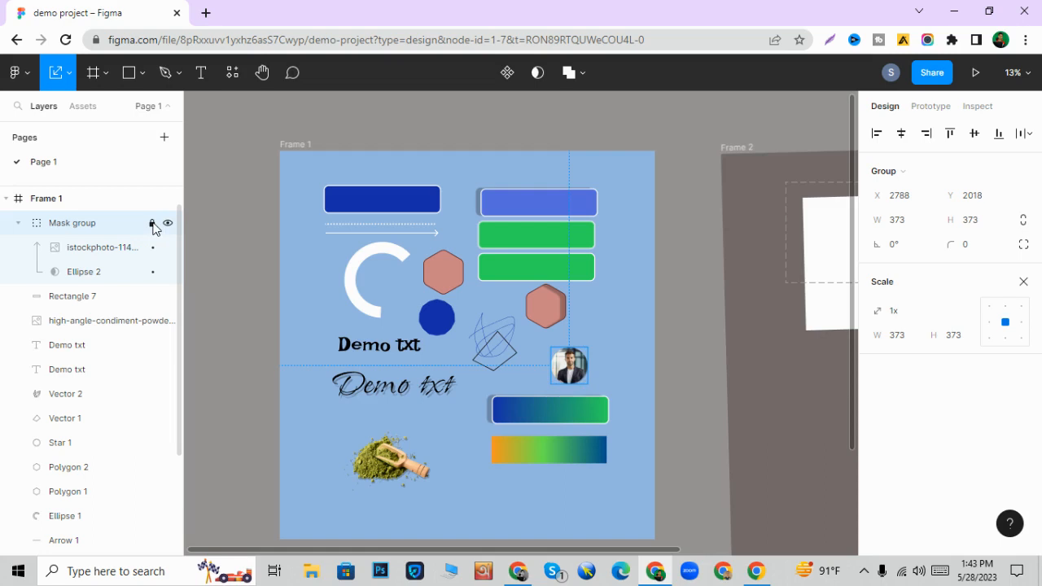
left_click(590, 372)
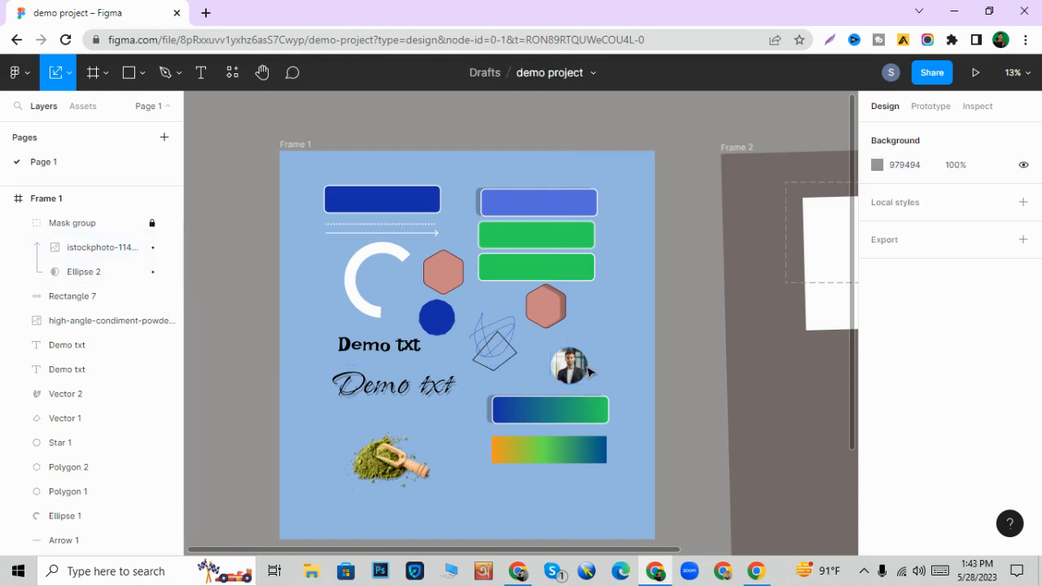
left_click(152, 224)
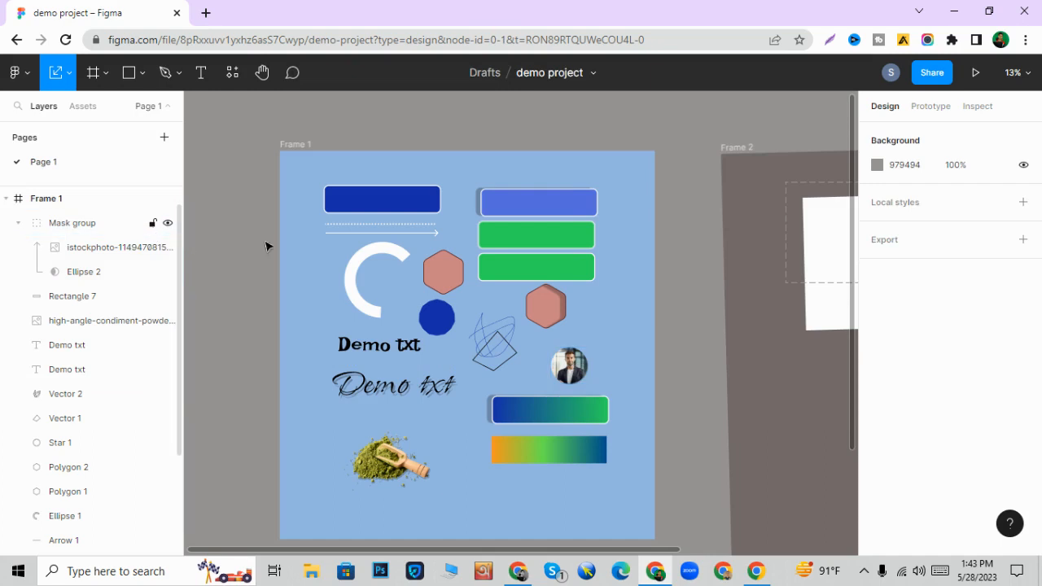
- Lock and hide the whole of Frame 1, and make it visible and unlocked again
left_click(289, 144)
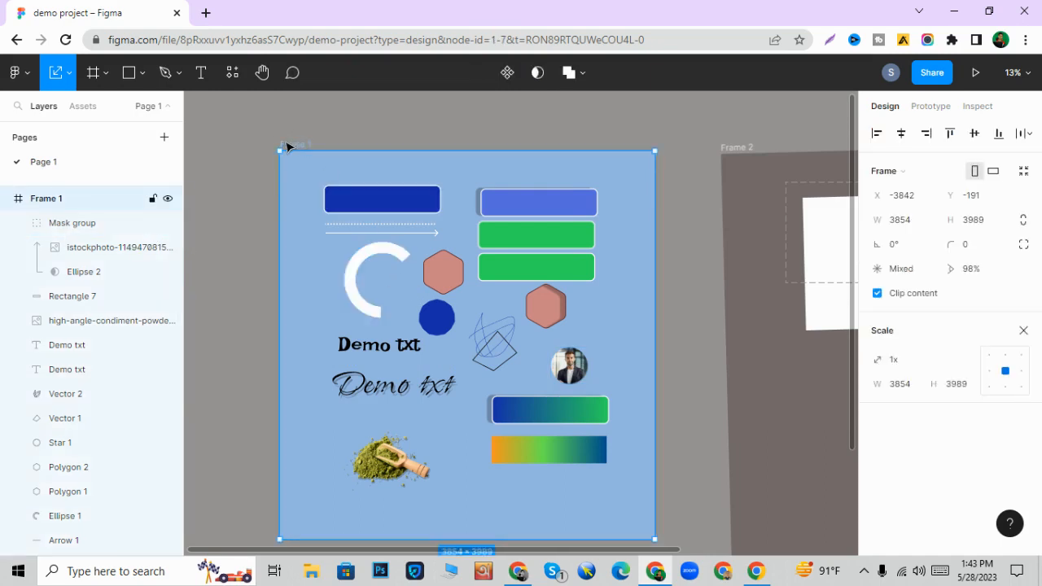
left_click(153, 200)
left_click(168, 199)
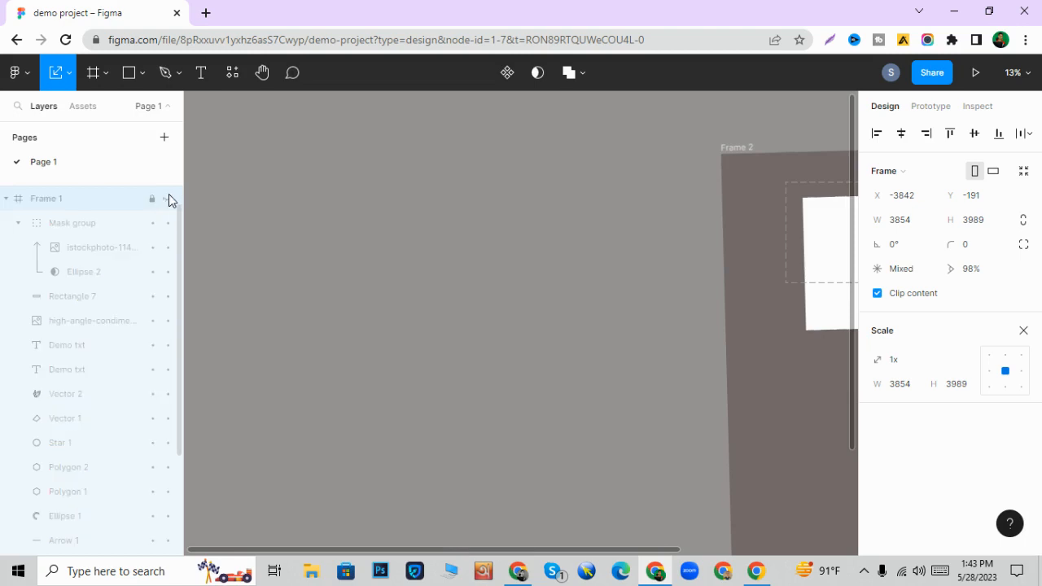
left_click(168, 199)
left_click(152, 199)
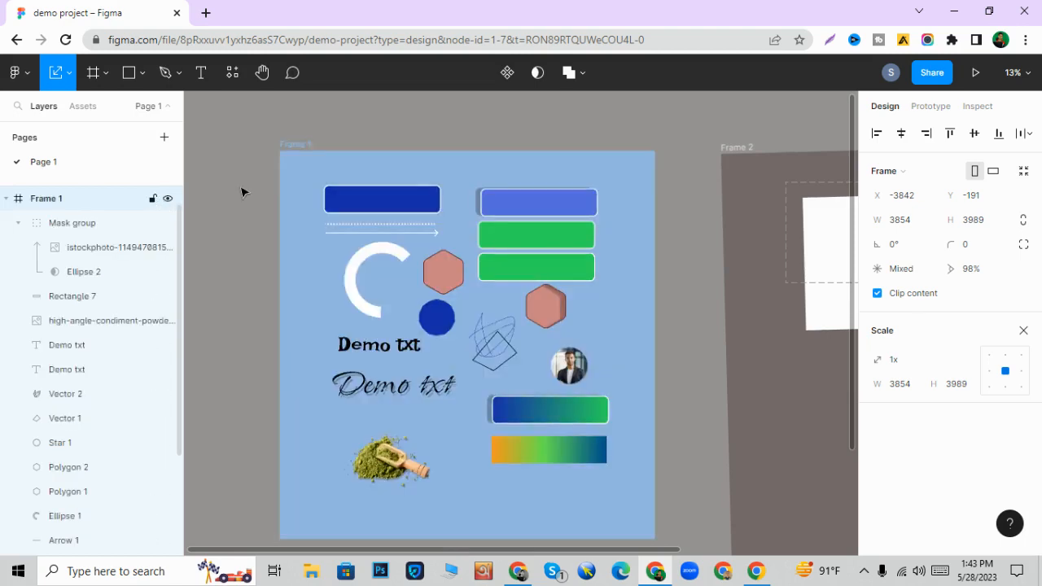
left_click(221, 201)
- Draw a rectangle about 1460 × 1220 on the empty canvas above Frame 1
scroll(303, 232, "down", 2)
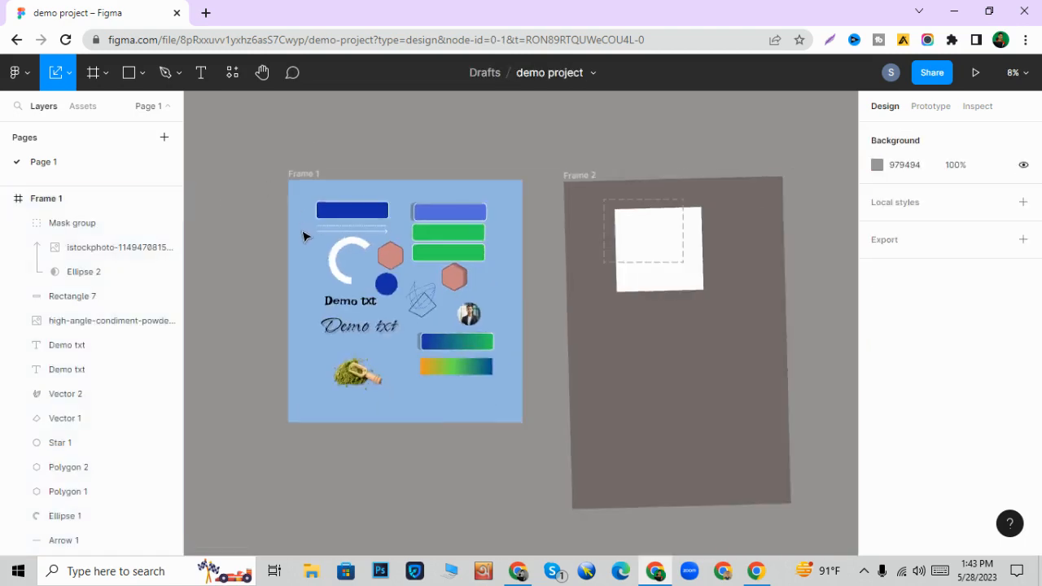
scroll(303, 233, "up", 6)
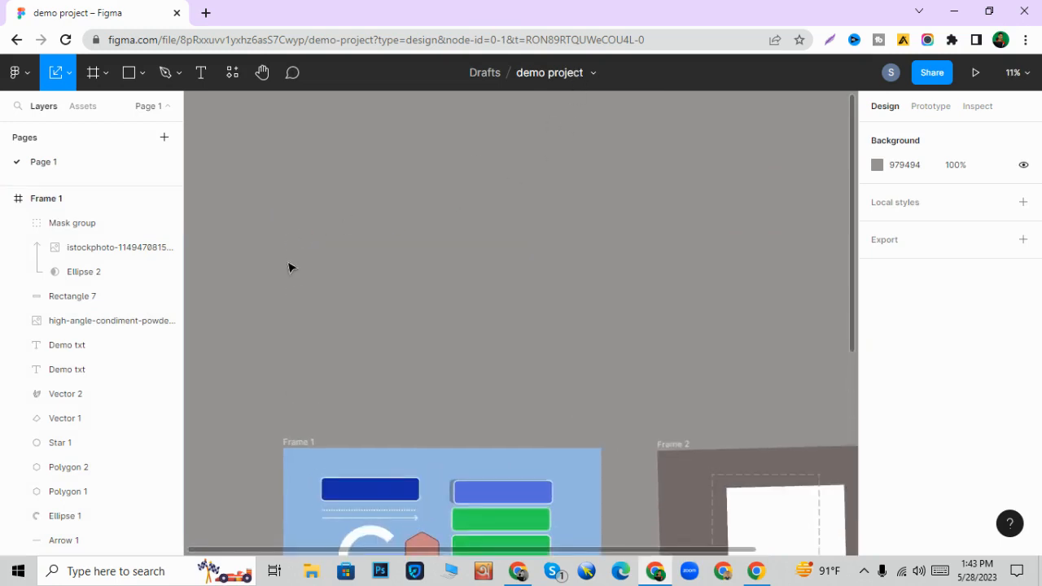
scroll(334, 270, "down", 1)
key("r")
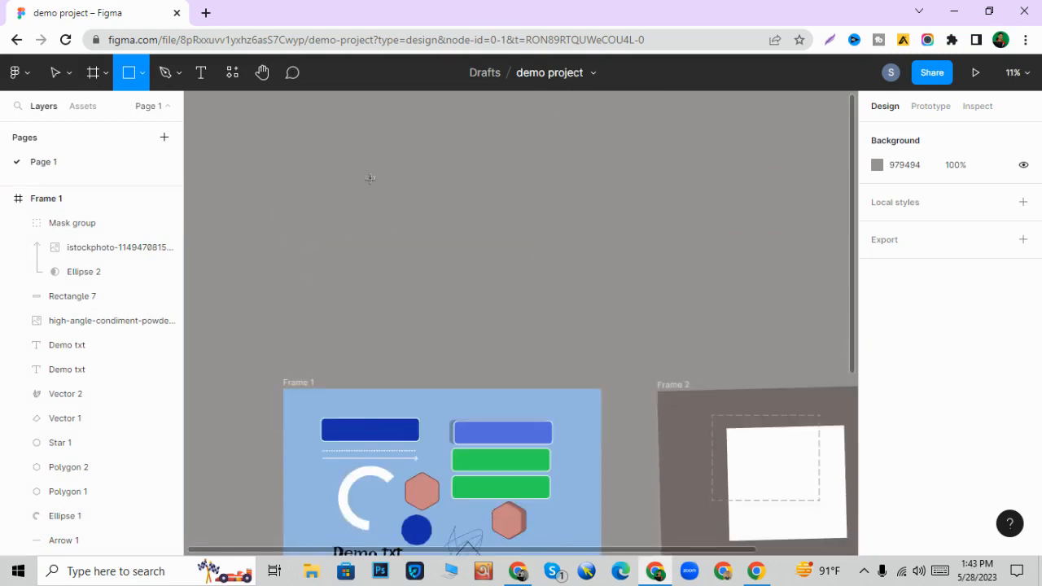
left_click_drag(350, 171, 471, 272)
left_click(548, 298)
- Duplicate the rectangle diagonally down to the right so the copy overlaps the original's lower-right corner
left_click(423, 240)
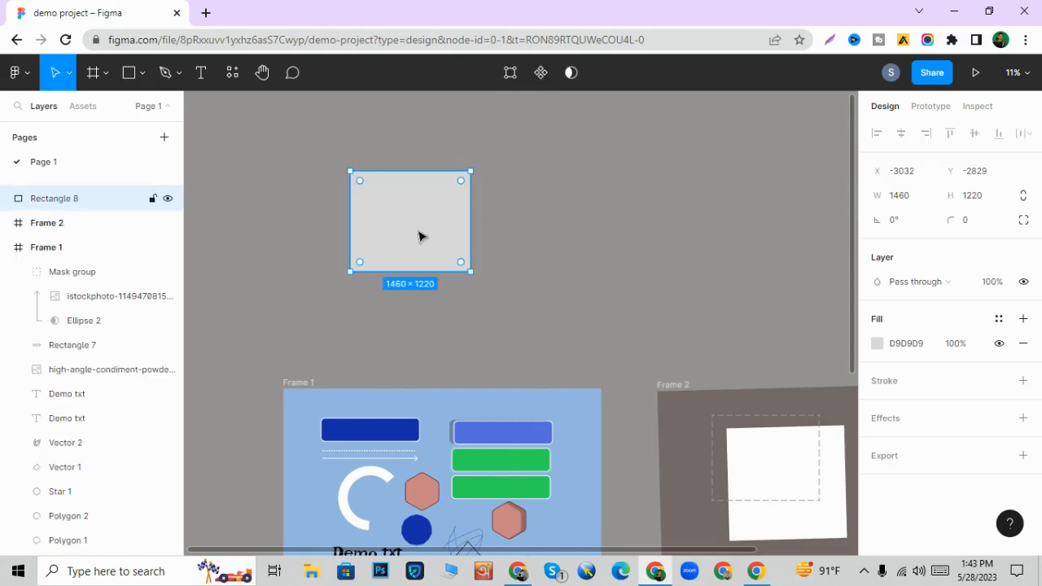
left_click_drag(420, 236, 478, 286, "alt")
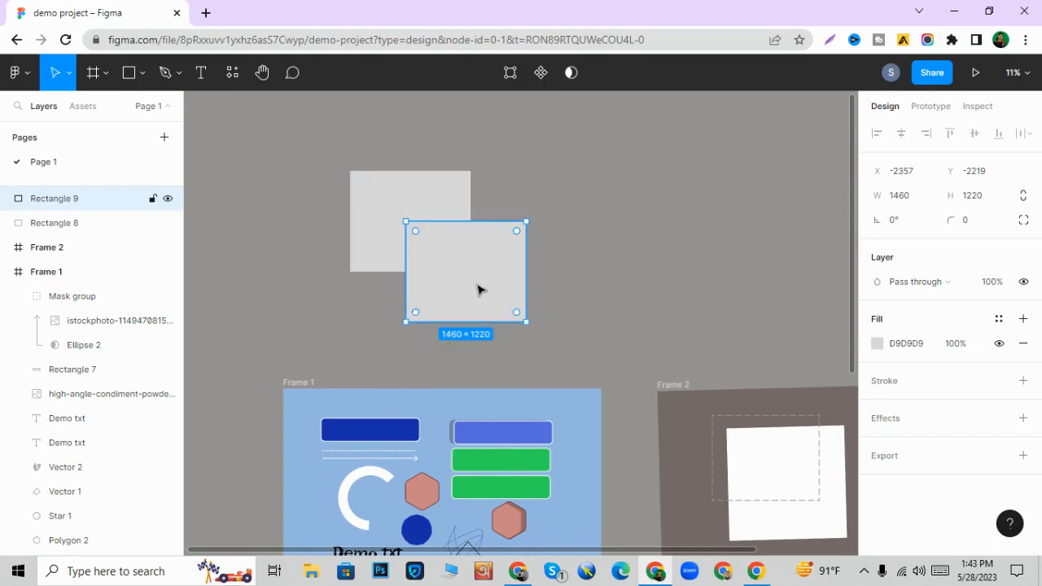
left_click(538, 254)
- Combine the two overlapping rectangles with a Union boolean operation
left_click_drag(350, 128, 491, 296)
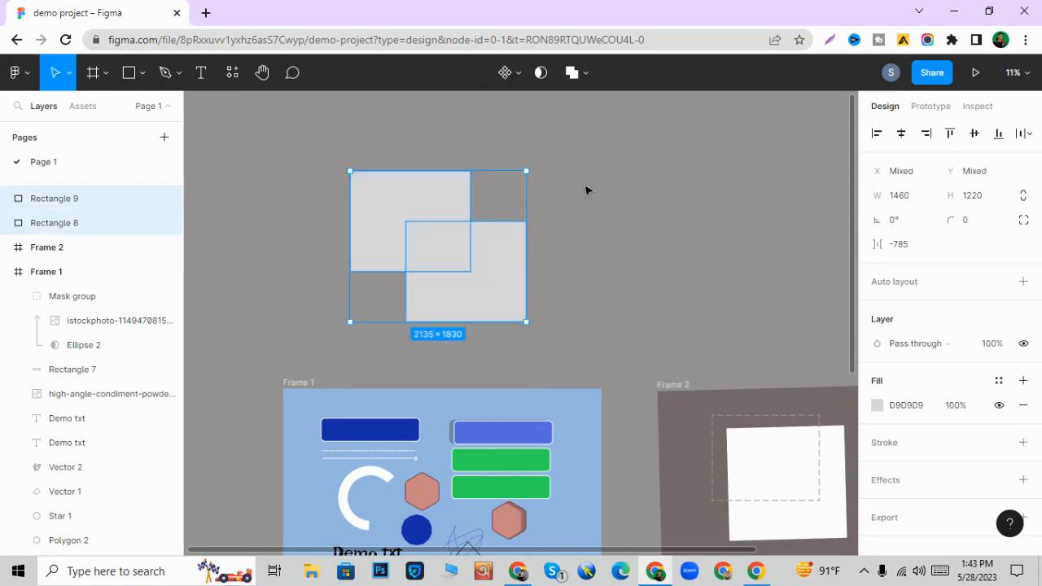
left_click(577, 73)
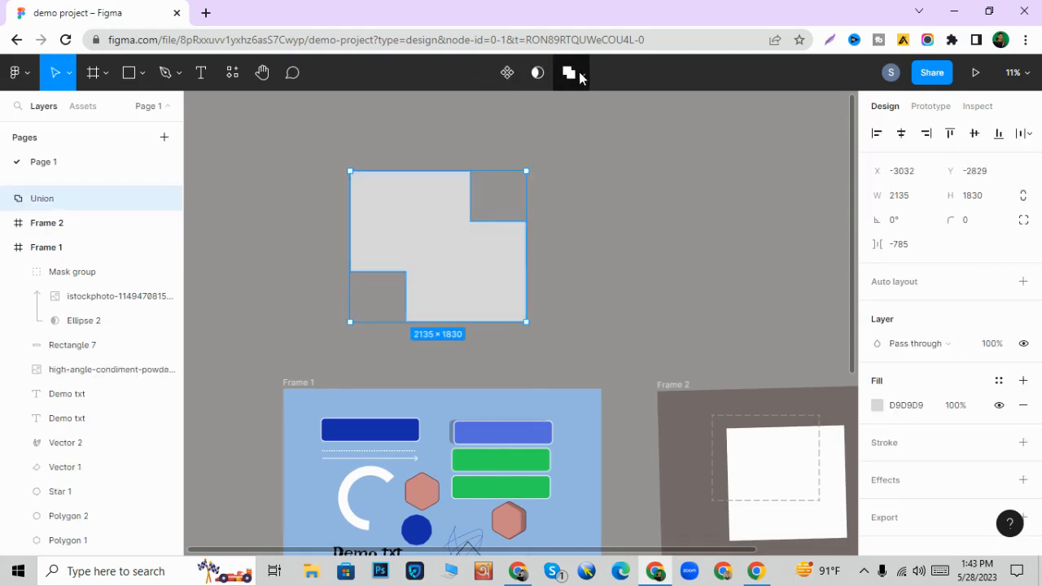
left_click(583, 76)
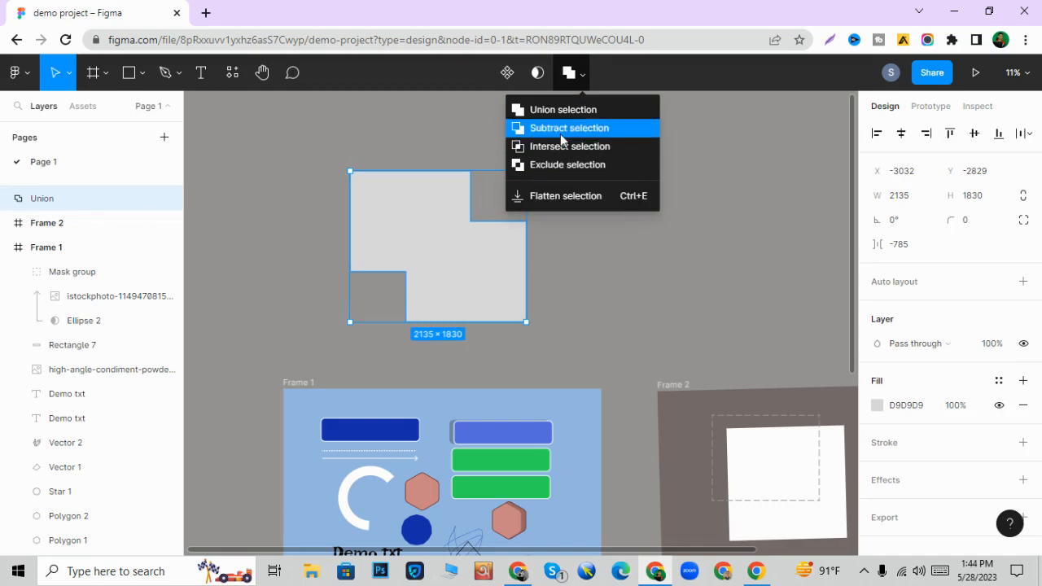
left_click(578, 275)
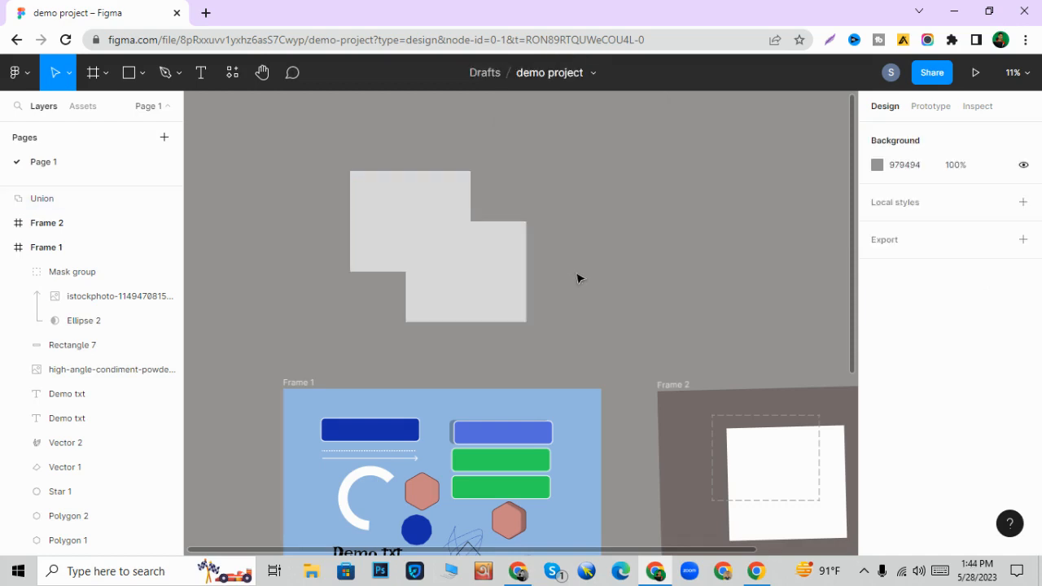
- Apply the Union operation to the already combined rectangles once more
left_click(396, 225)
left_click(412, 139)
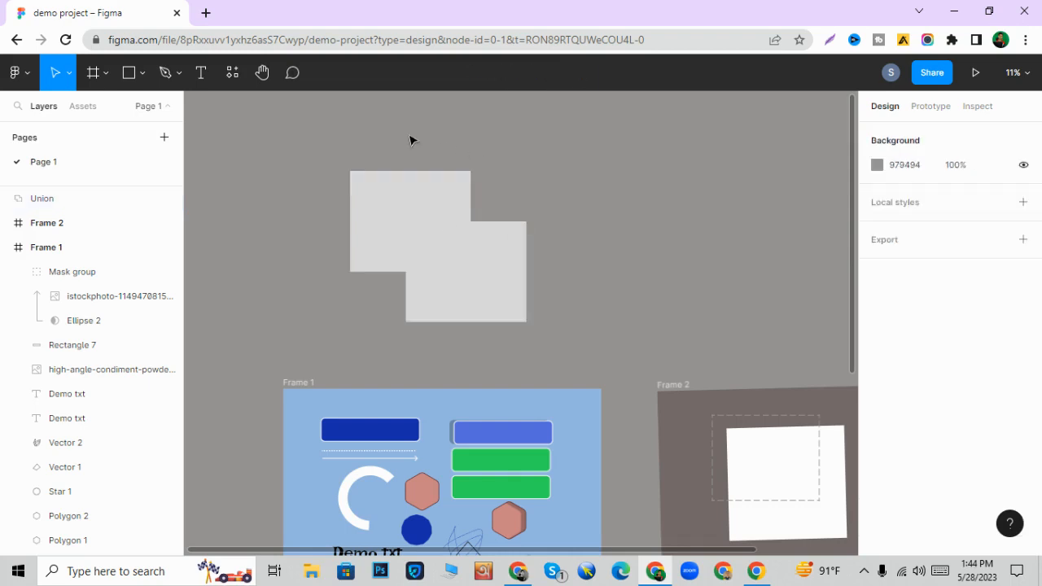
left_click(491, 309)
left_click(583, 75)
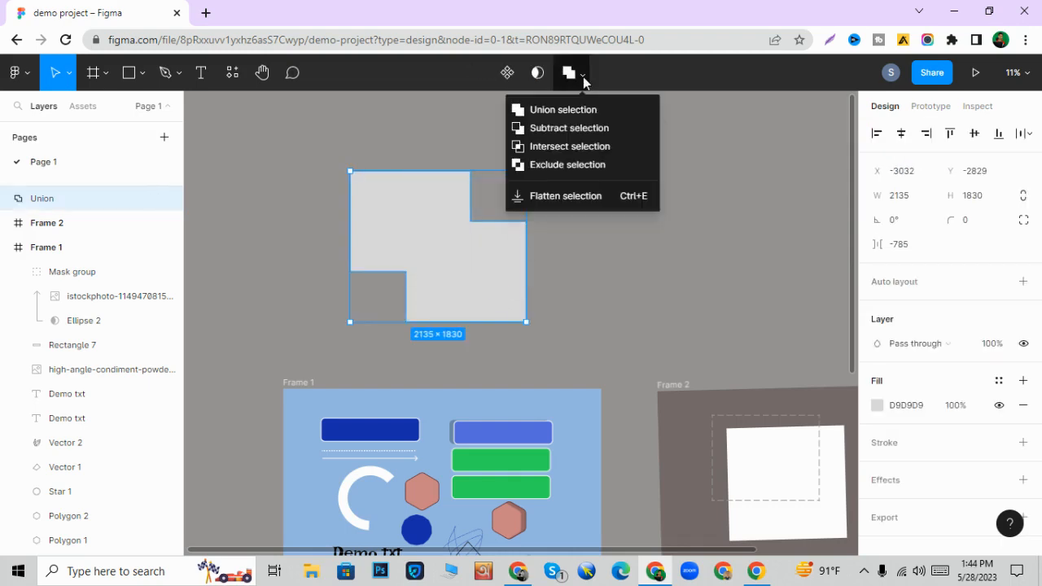
left_click(575, 110)
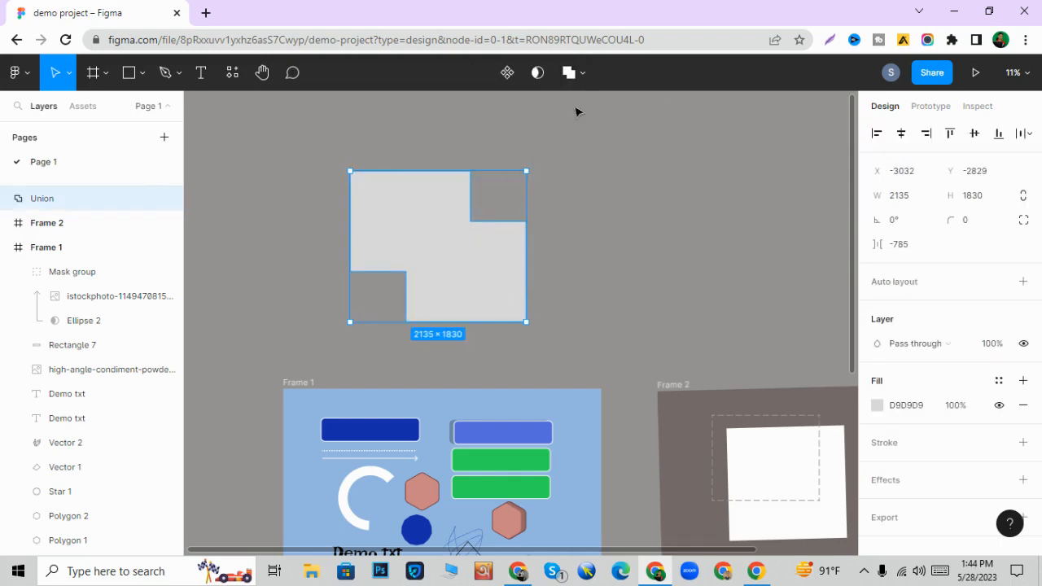
left_click(603, 236)
- Switch the combined rectangles' boolean operation to Subtract
left_click(503, 281)
left_click(579, 76)
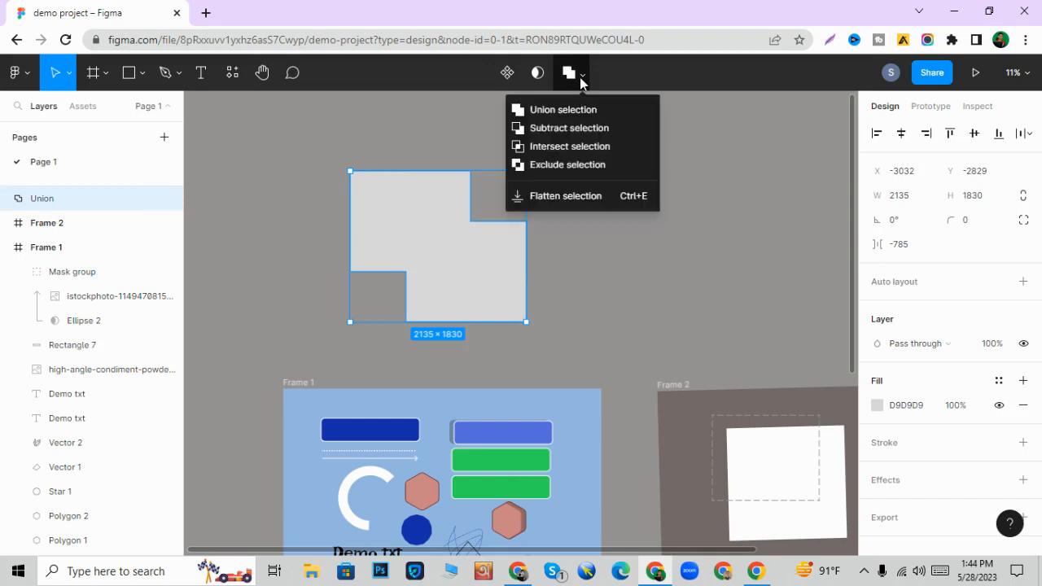
left_click(544, 134)
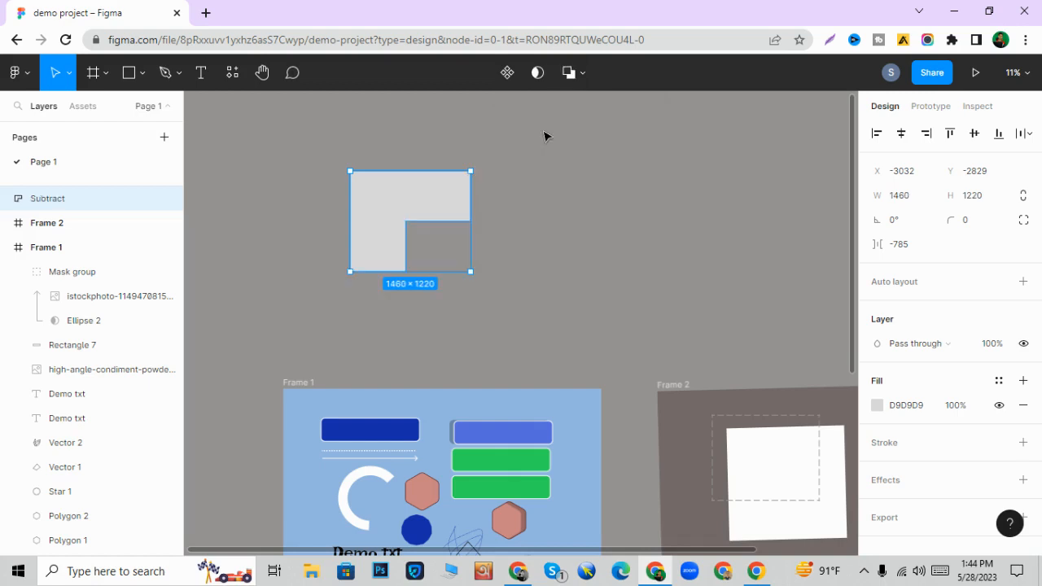
left_click(559, 299)
- Change the combined rectangles' boolean operation to Intersect
left_click(583, 74)
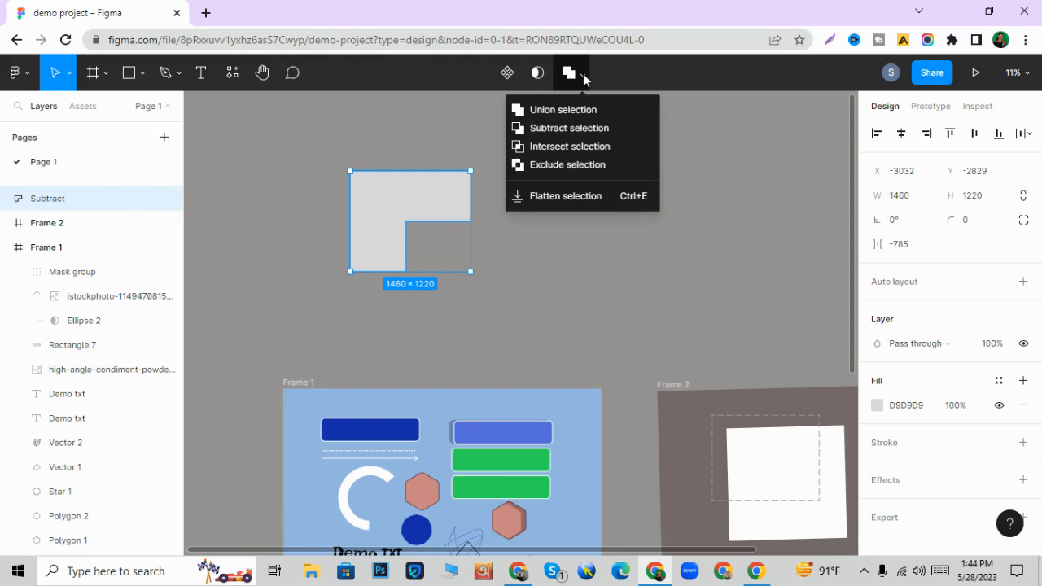
left_click(551, 149)
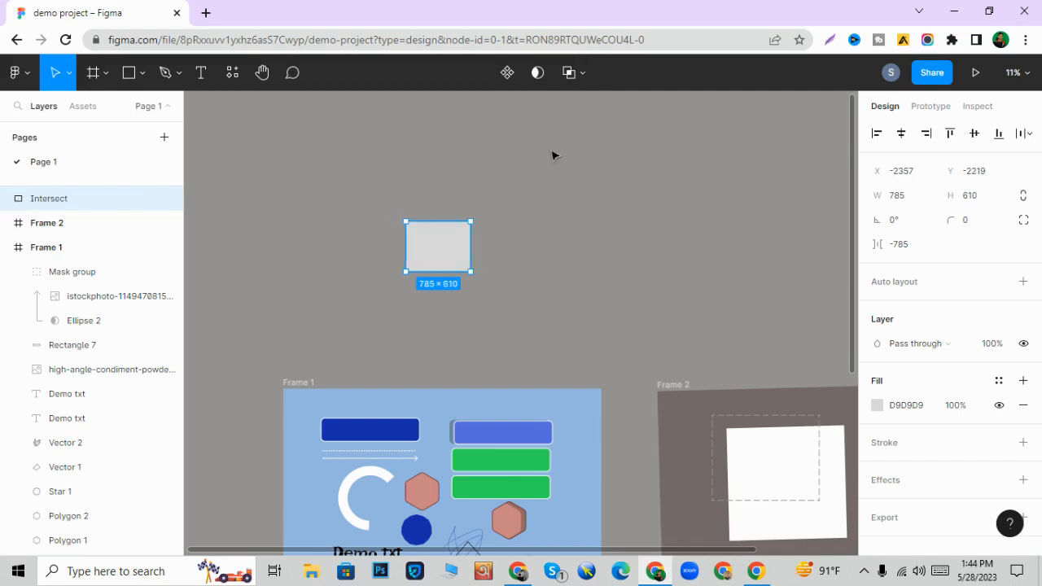
left_click(564, 205)
left_click(447, 256)
left_click(380, 173)
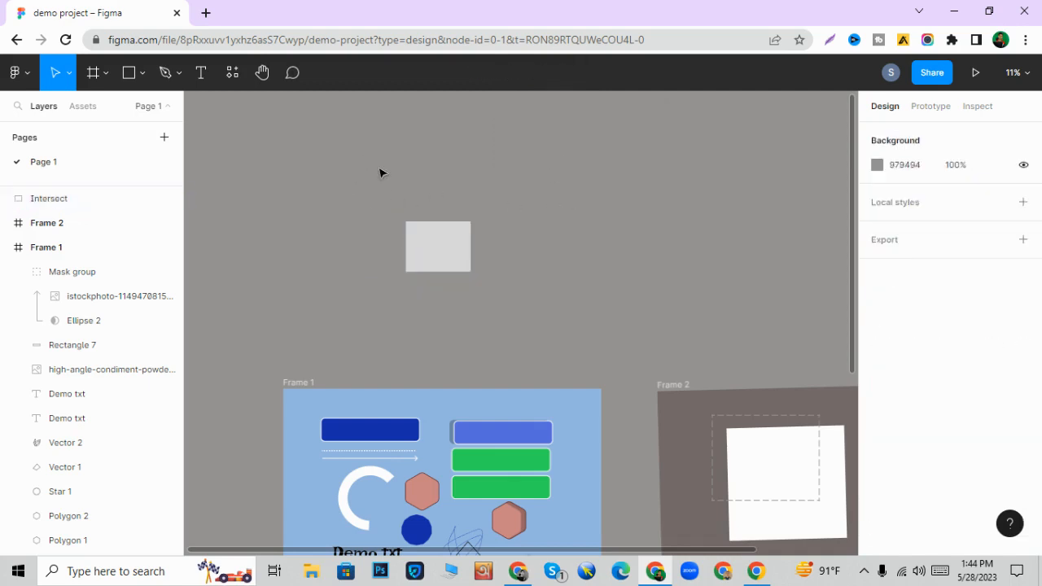
left_click_drag(379, 172, 472, 275)
left_click(520, 242)
left_click(438, 248)
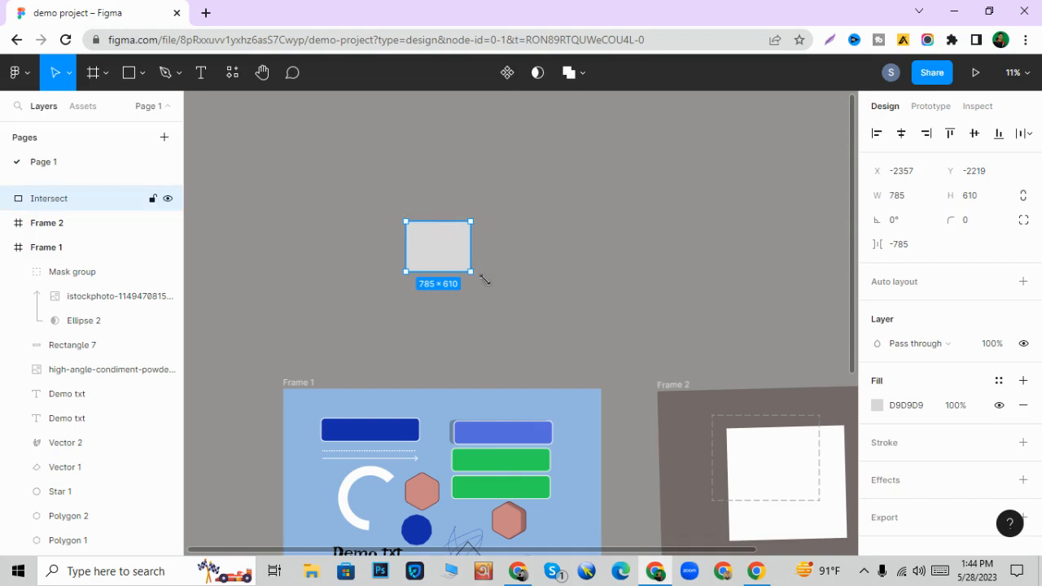
left_click(517, 237)
- Change the combined rectangles' boolean operation to Exclude
left_click(458, 244)
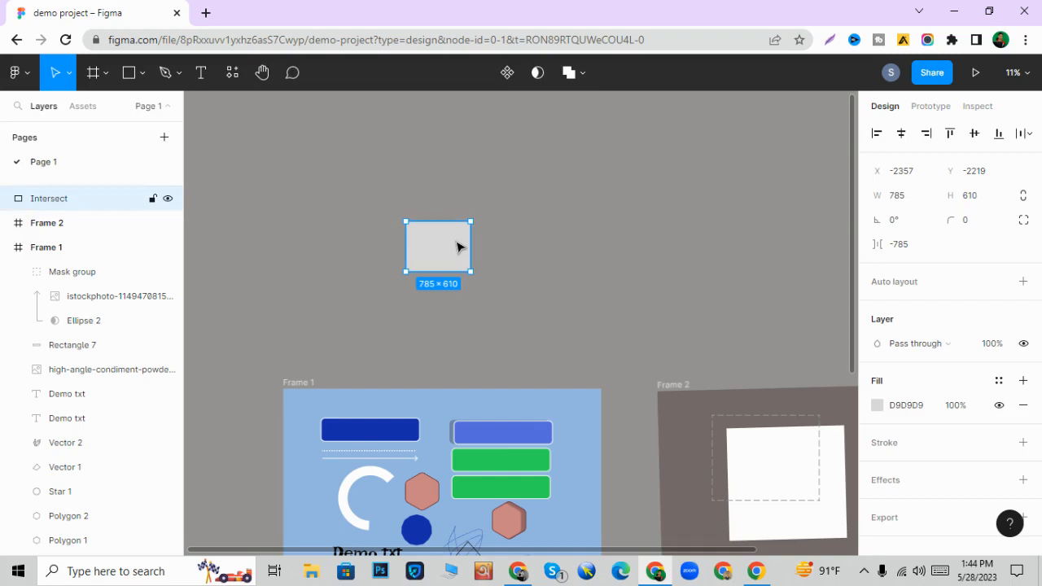
left_click(582, 74)
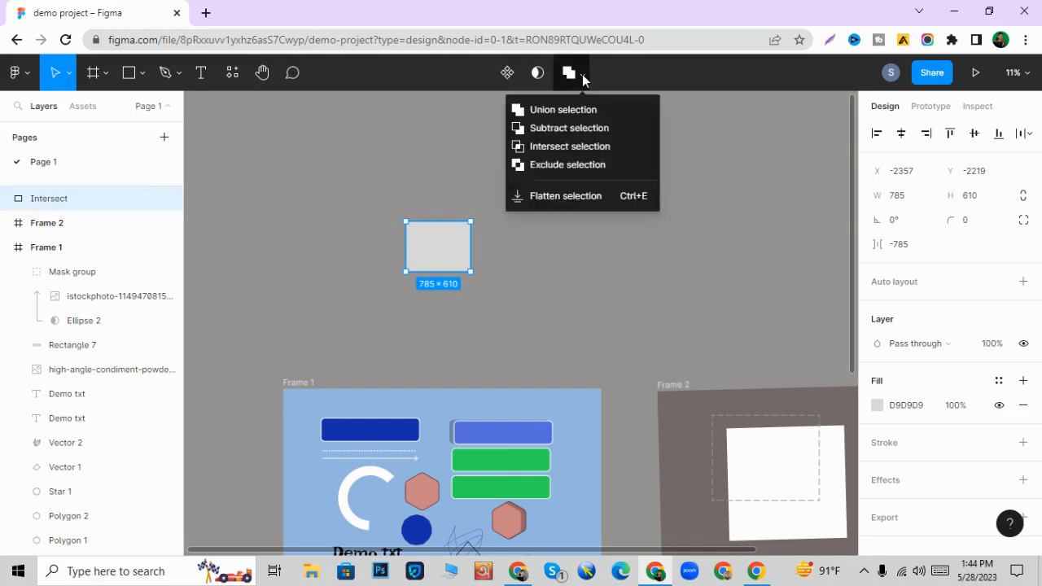
left_click(563, 166)
left_click(596, 271)
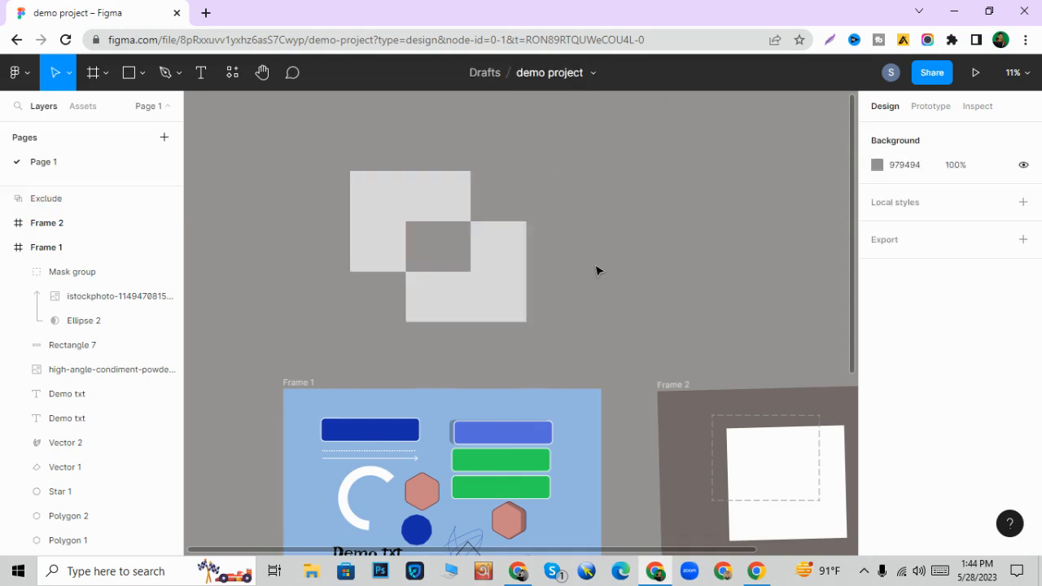
- Move the lower-right rectangle inside the Exclude group left to X about -2477, enlarging the overlap
left_click(461, 251)
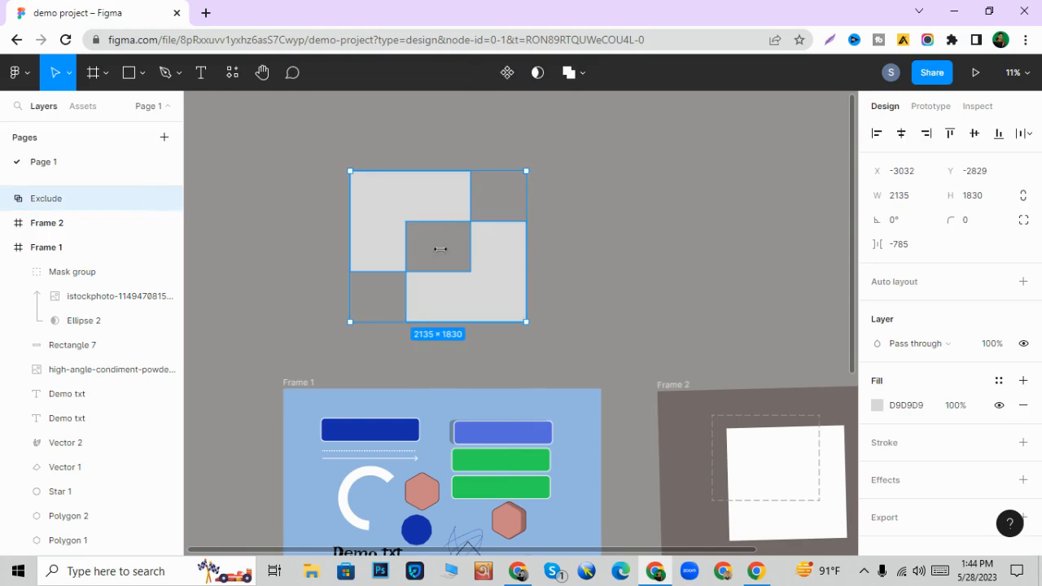
double_click(498, 290)
mouse_move(500, 296)
left_mouse_down()
mouse_move(466, 281)
mouse_move(467, 269)
mouse_move(491, 295)
left_mouse_up()
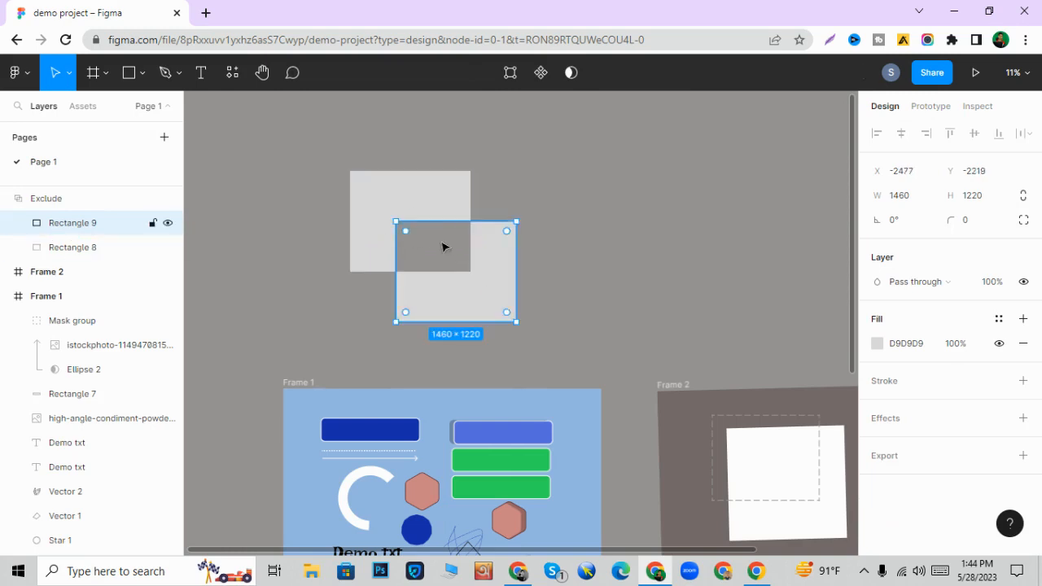
left_click(434, 153)
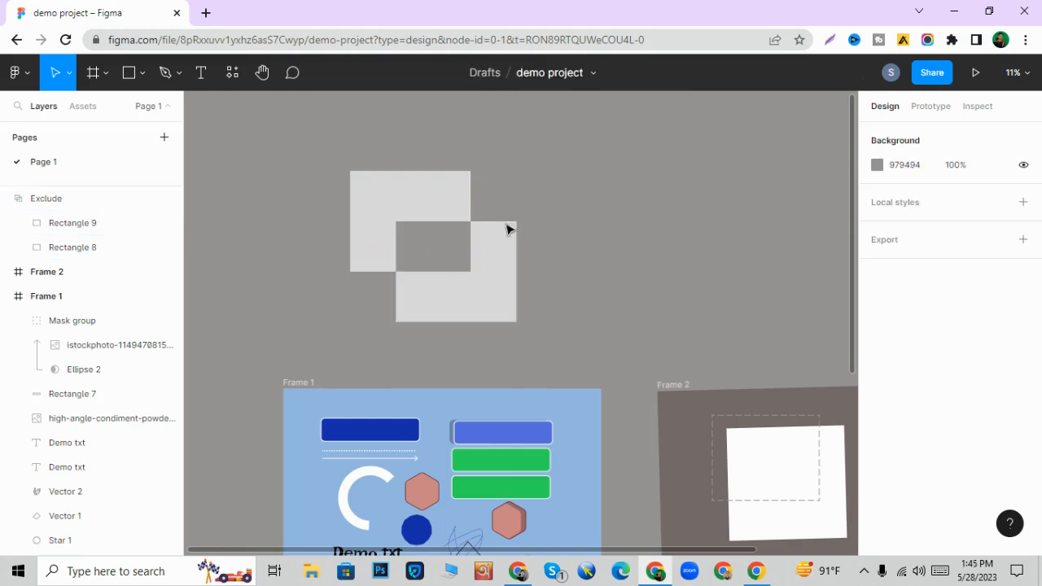
- Set the Exclude group's fill to the solid blue 347BE5
left_click(419, 192)
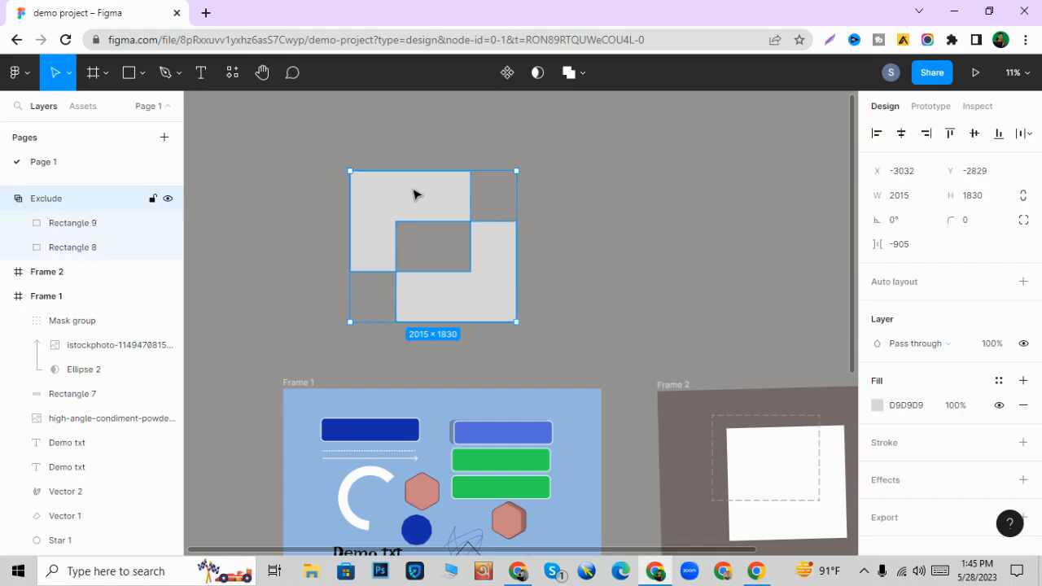
left_click(877, 406)
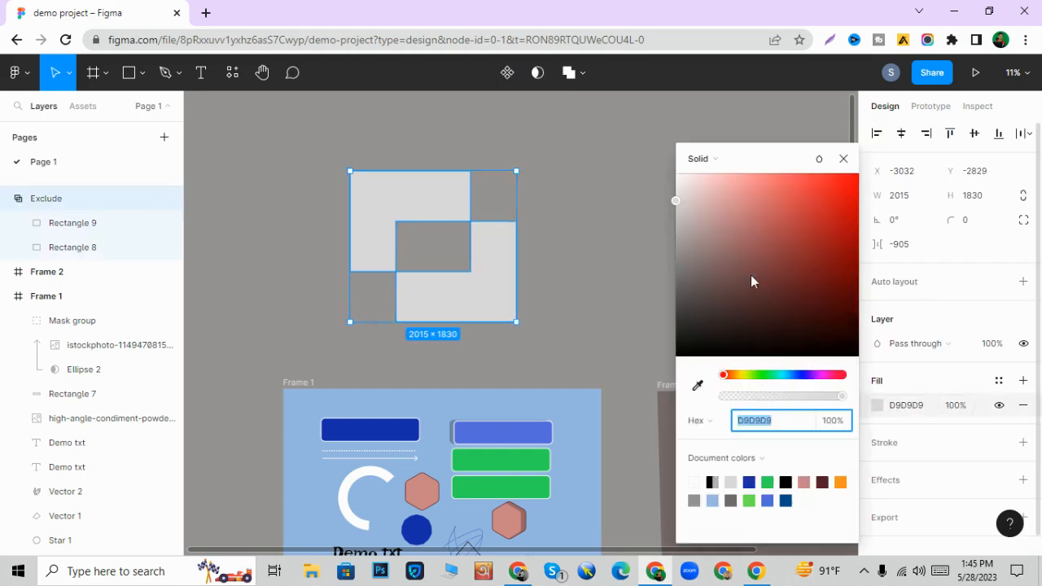
left_click_drag(752, 278, 692, 272)
left_click_drag(705, 350, 761, 227)
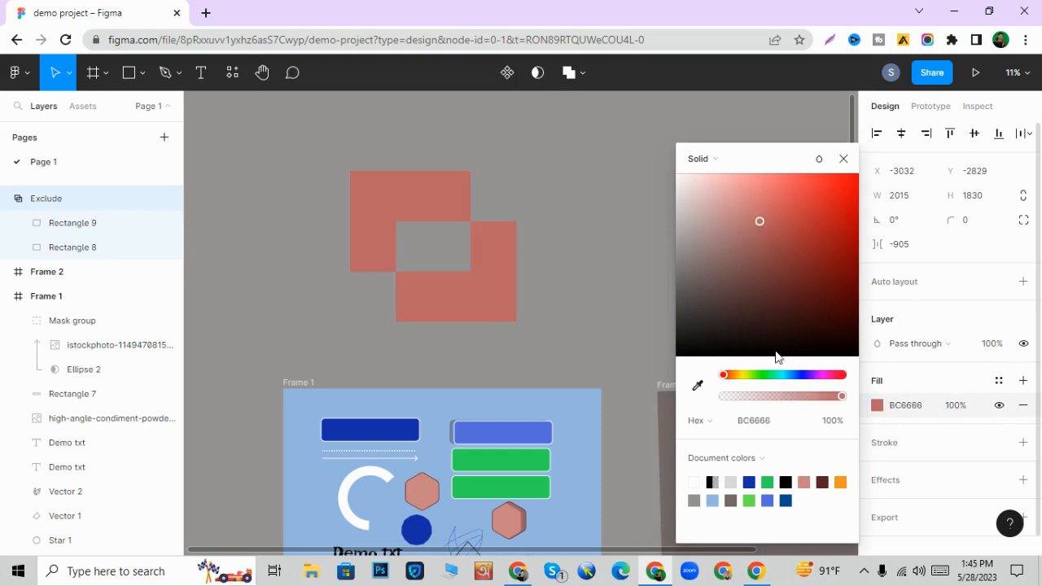
left_click(796, 375)
left_click_drag(776, 305, 818, 196)
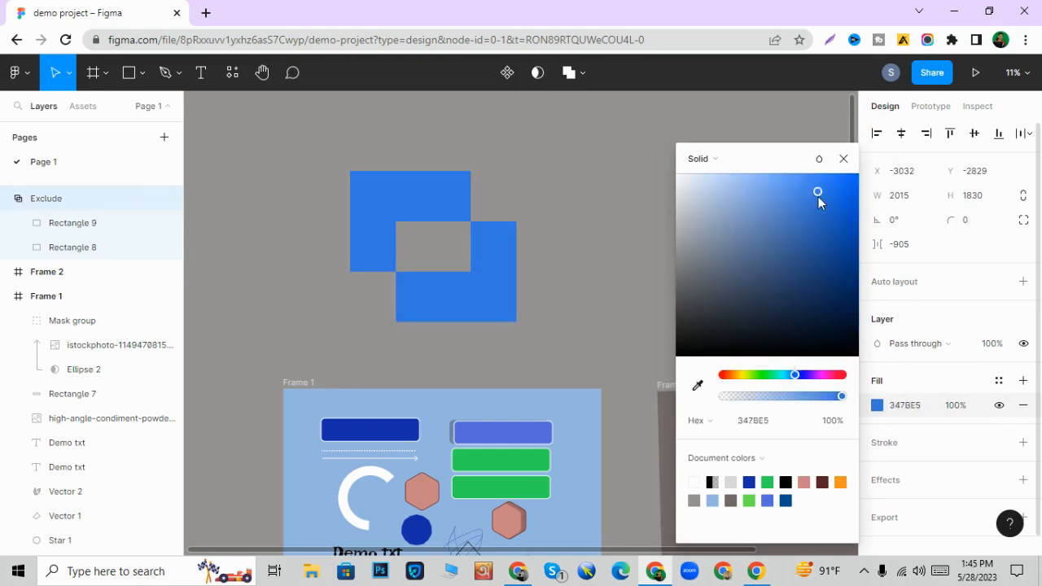
left_click(621, 209)
left_click(491, 247)
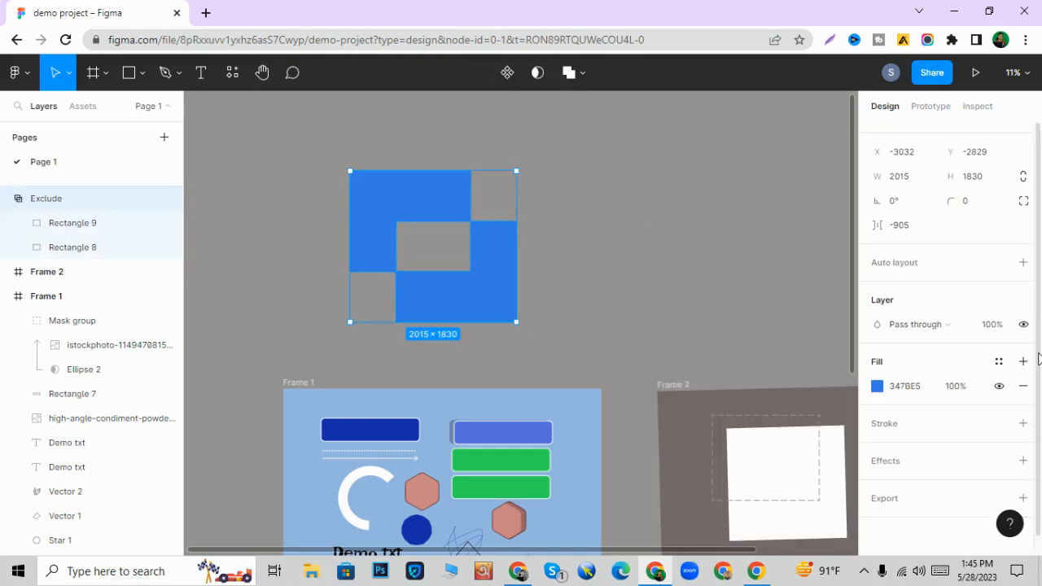
- Add a drop shadow effect to the blue Exclude group and deselect it
scroll(999, 332, "down", 2)
left_click(911, 462)
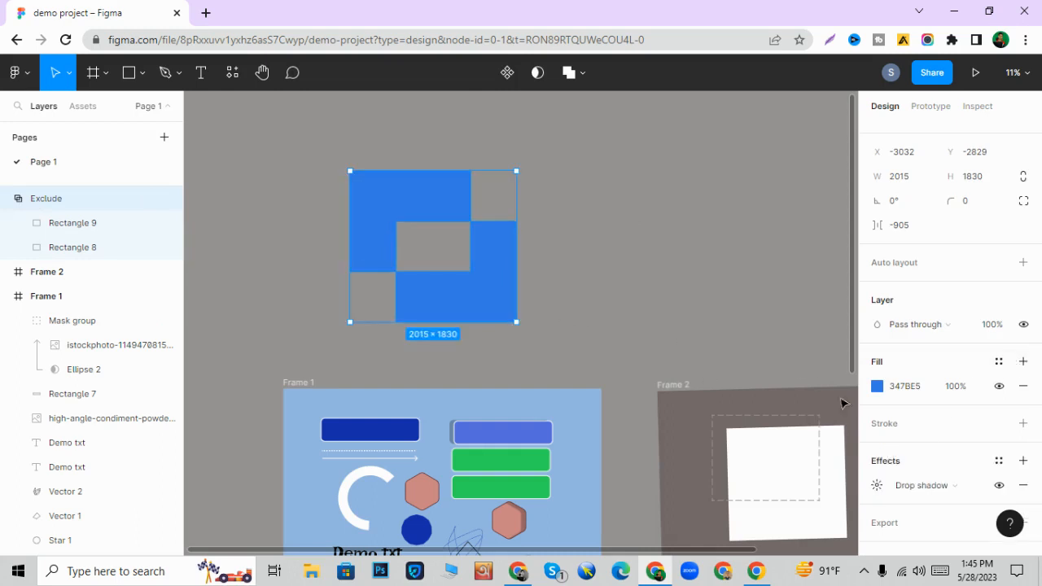
scroll(886, 434, "down", 2)
left_click(531, 172)
left_click(484, 288)
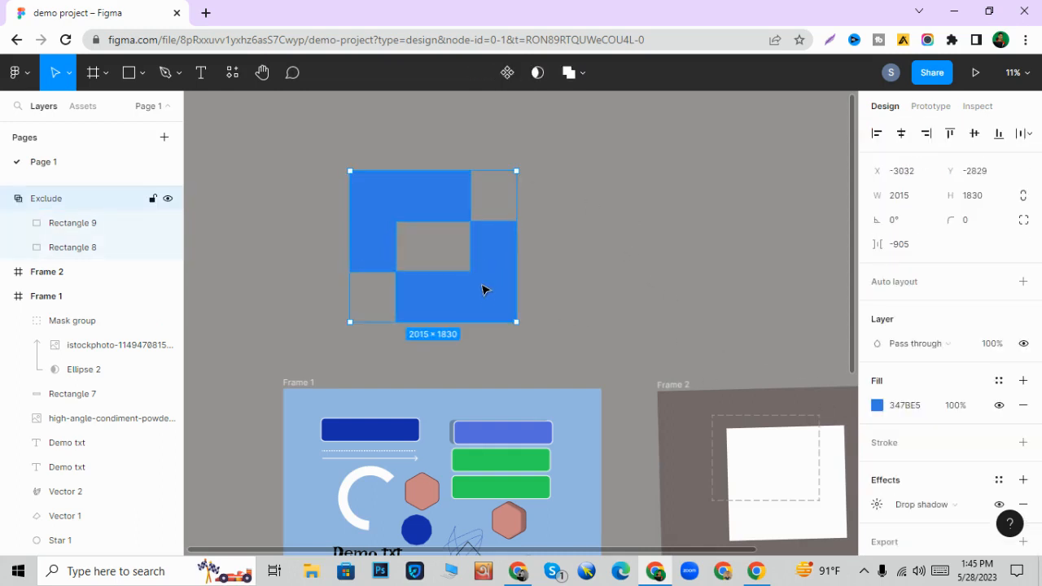
left_click(588, 73)
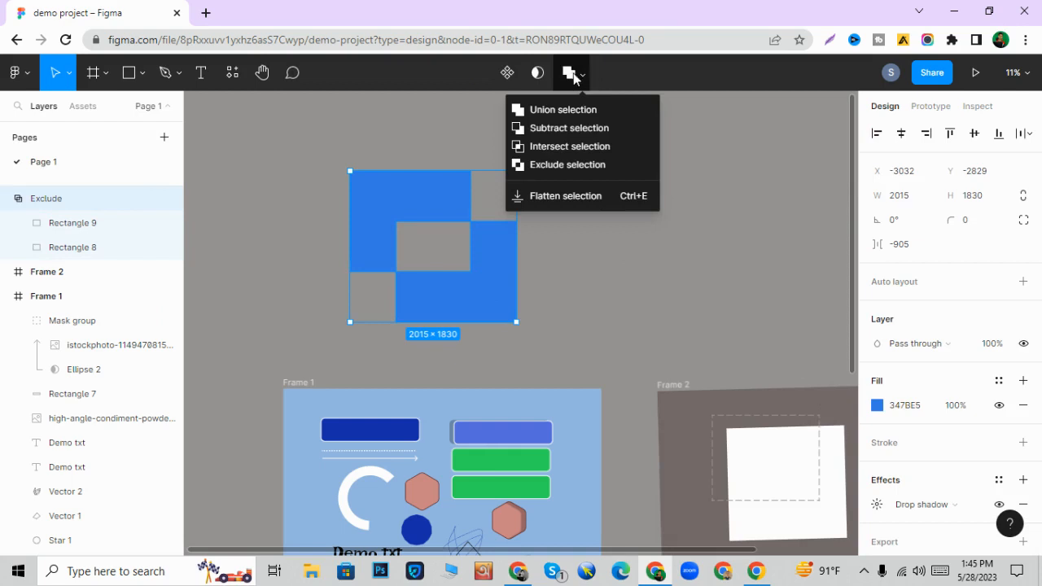
left_click(431, 121)
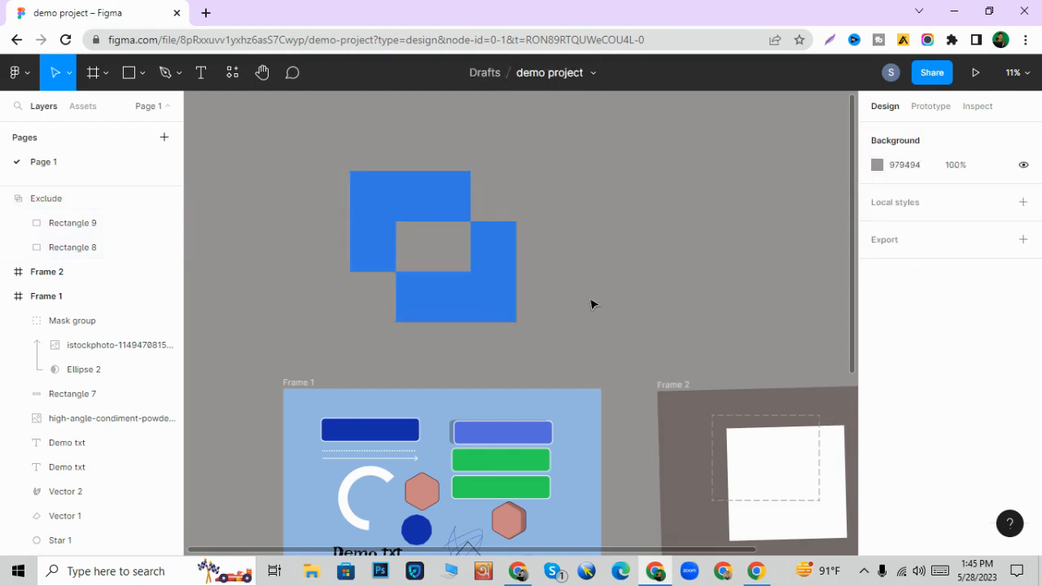
scroll(590, 304, "down", 3)
scroll(583, 300, "right", 3)
scroll(568, 306, "up", 1)
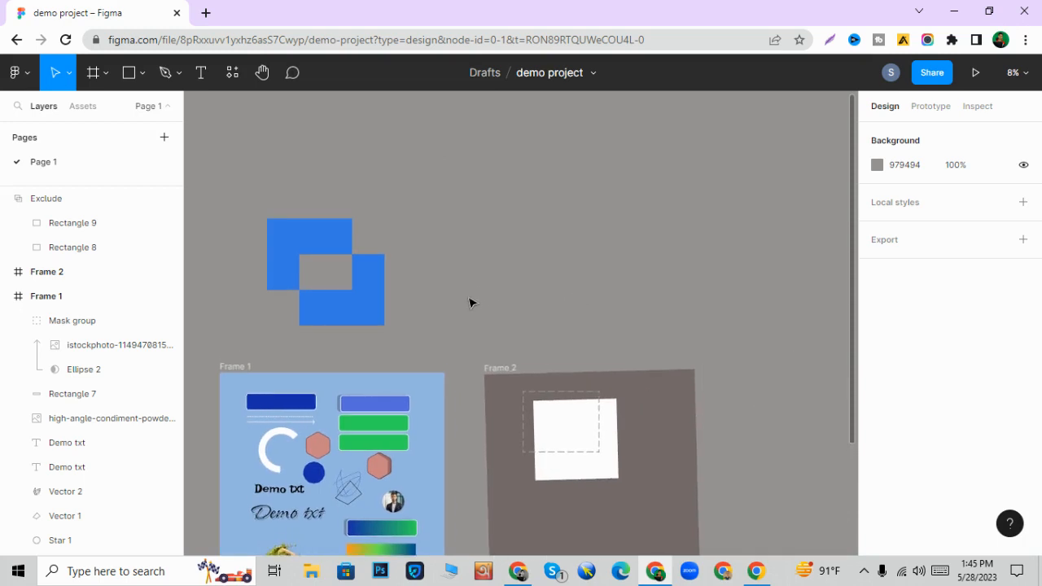
scroll(467, 303, "up", 5)
scroll(515, 306, "up", 1)
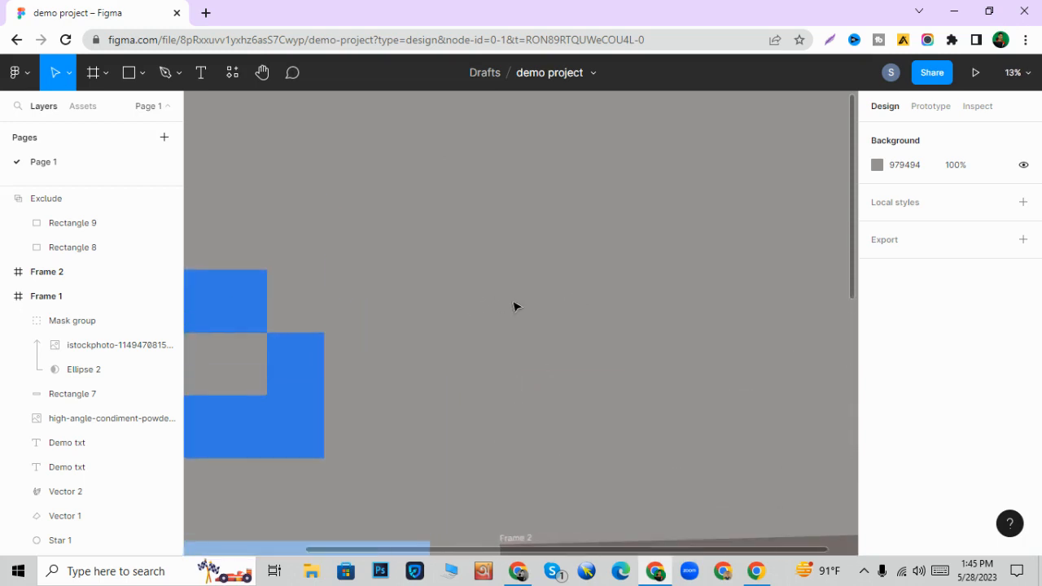
scroll(509, 319, "up", 2)
scroll(508, 319, "down", 2)
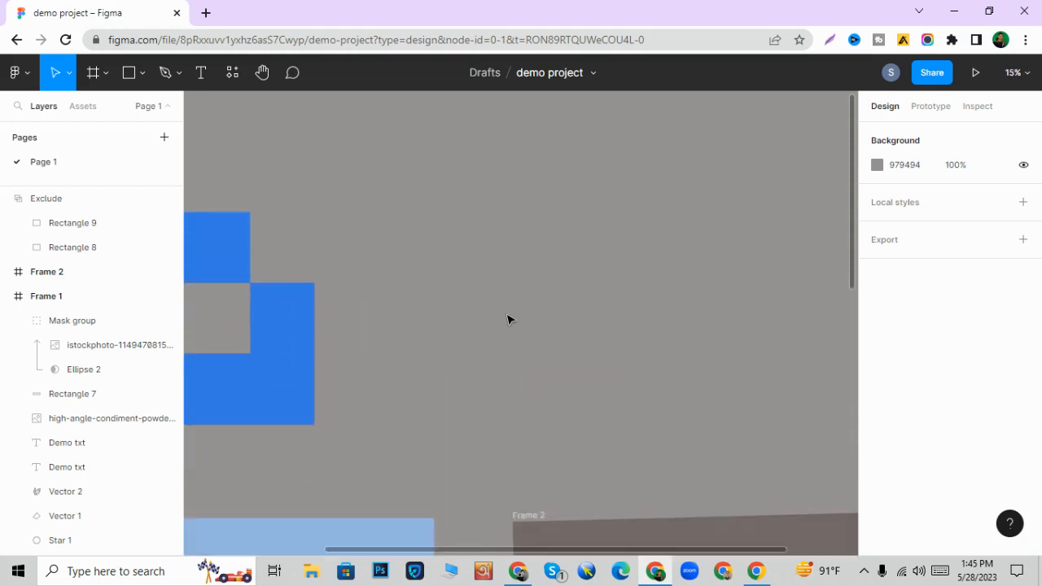
scroll(507, 319, "up", 2)
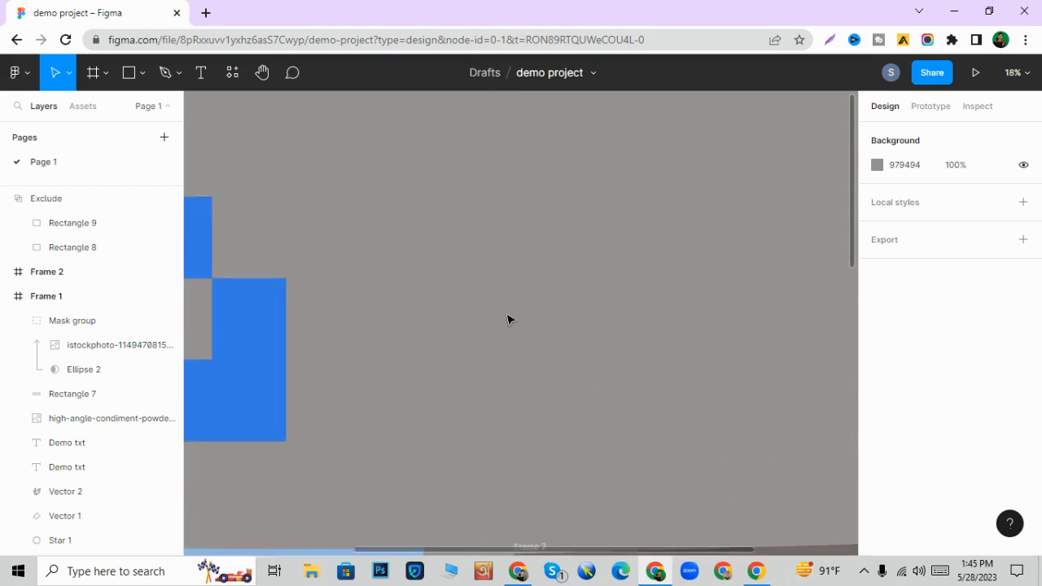
- Look through the autosaved versions in the file's version history, return to editing, and view the other file options
left_click(598, 72)
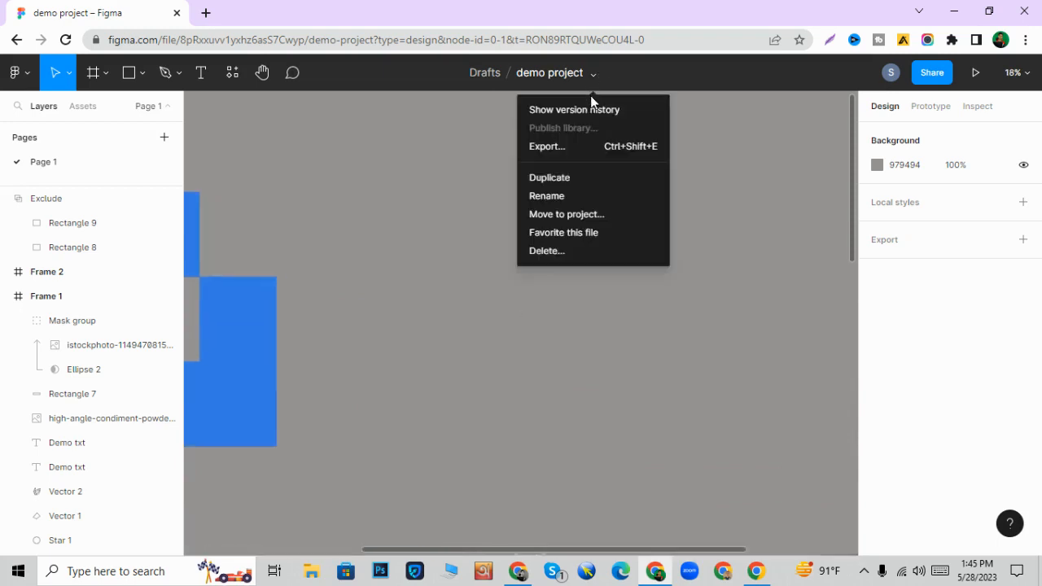
left_click(589, 107)
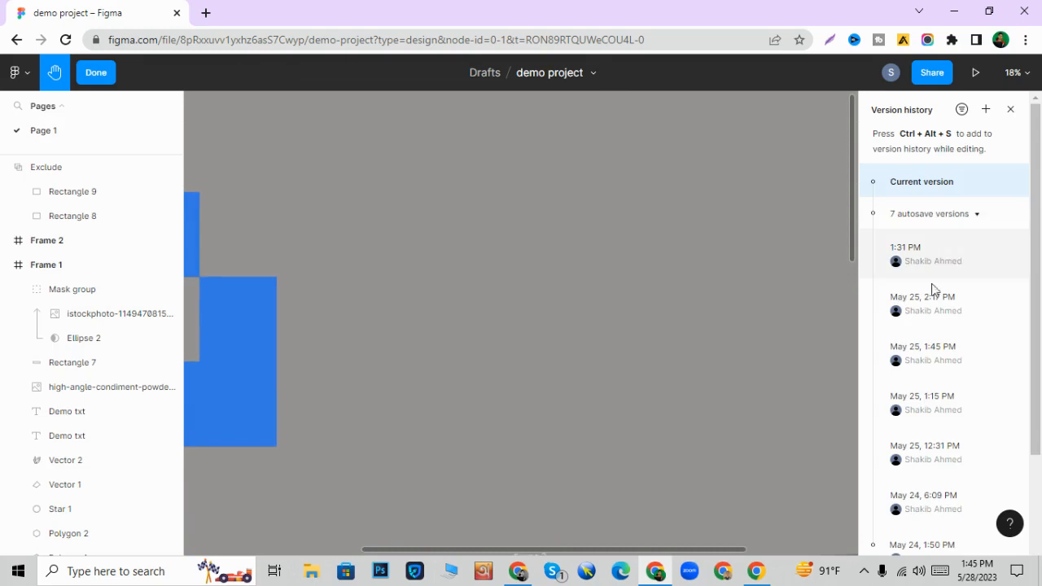
scroll(935, 302, "down", 5)
scroll(936, 317, "up", 5)
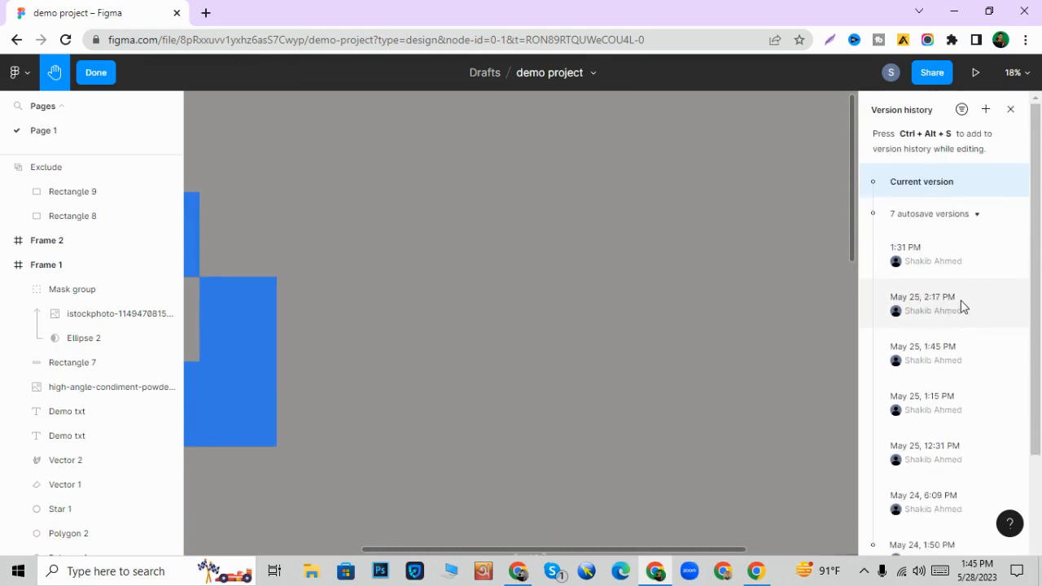
scroll(953, 337, "down", 3)
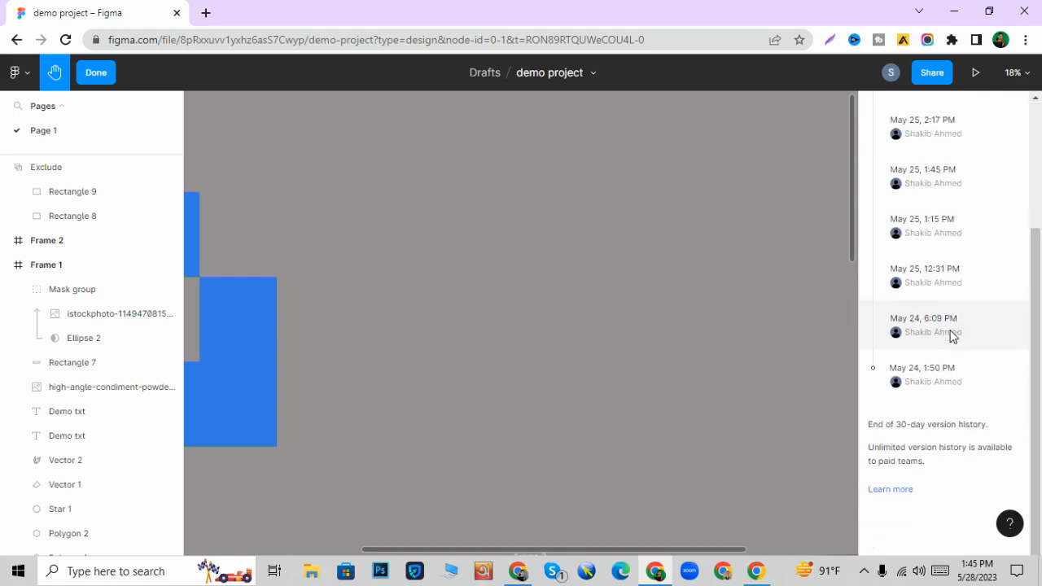
scroll(956, 332, "up", 4)
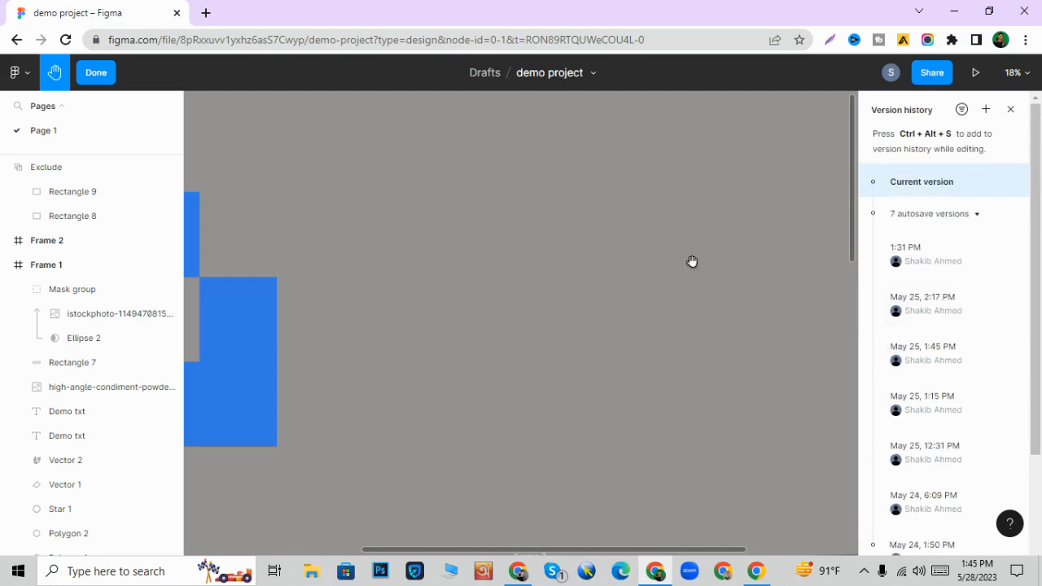
left_click(96, 73)
scroll(391, 191, "down", 2)
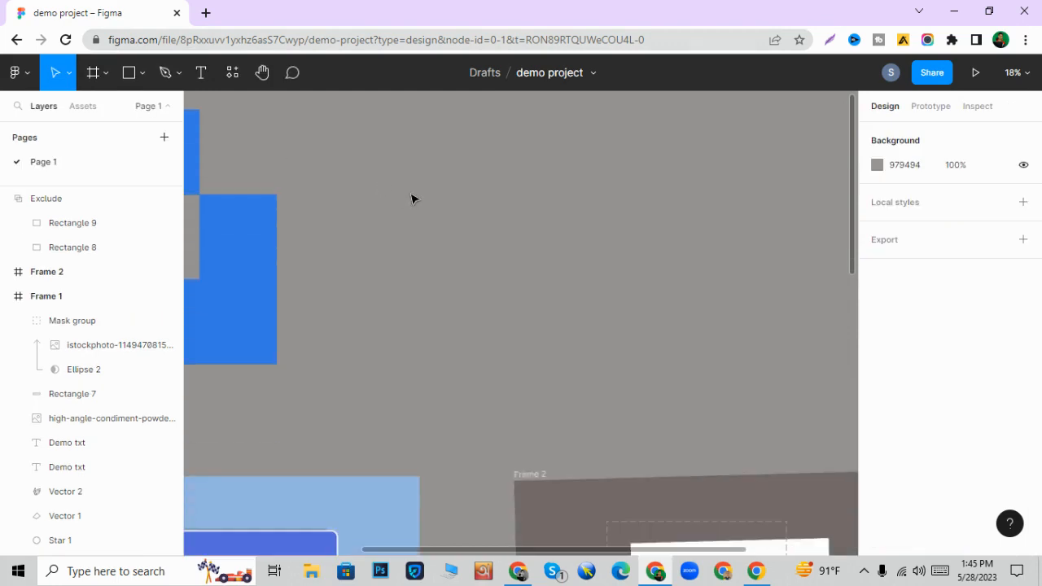
left_click(593, 74)
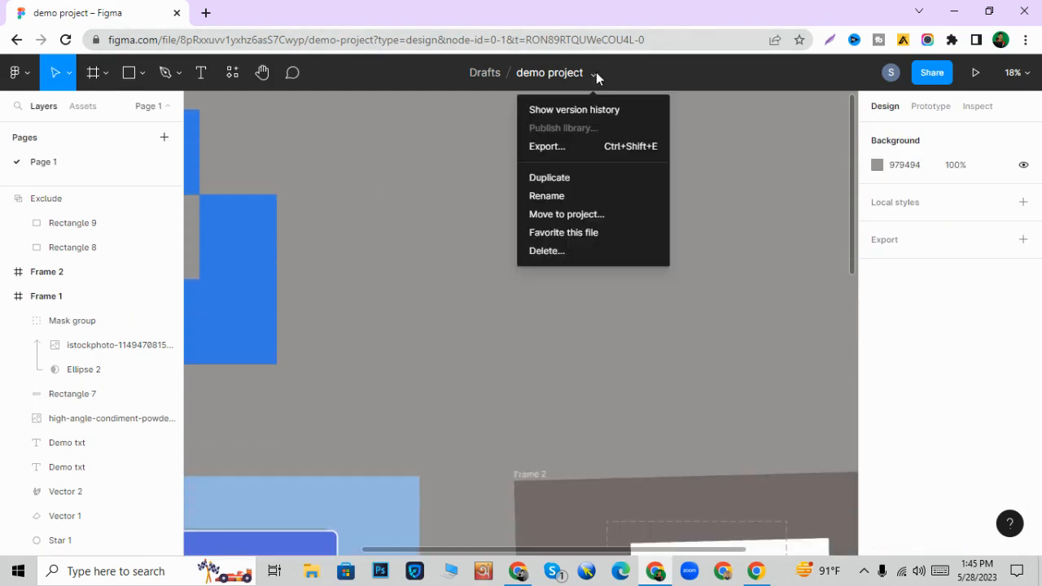
left_click(596, 72)
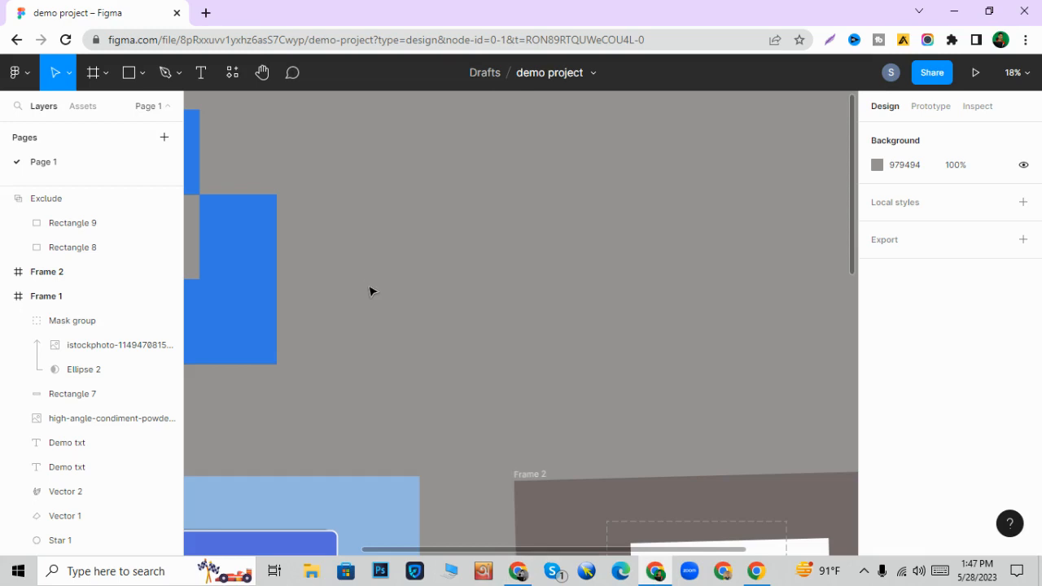
- Draw a square of about 1015 × 1015 on the empty canvas beside the blue Exclude shape
key("r")
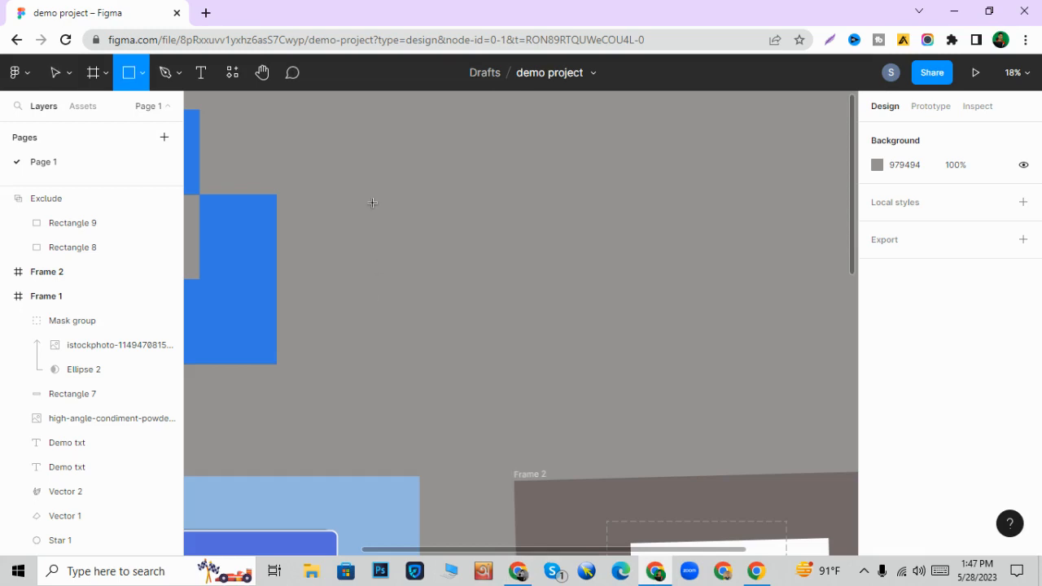
left_click_drag(373, 198, 514, 335)
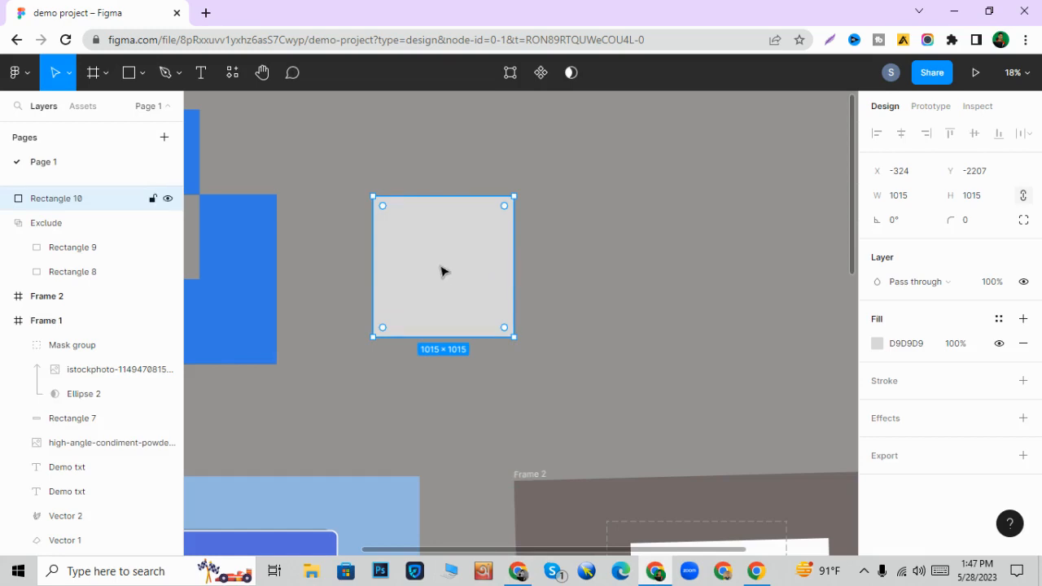
double_click(441, 271)
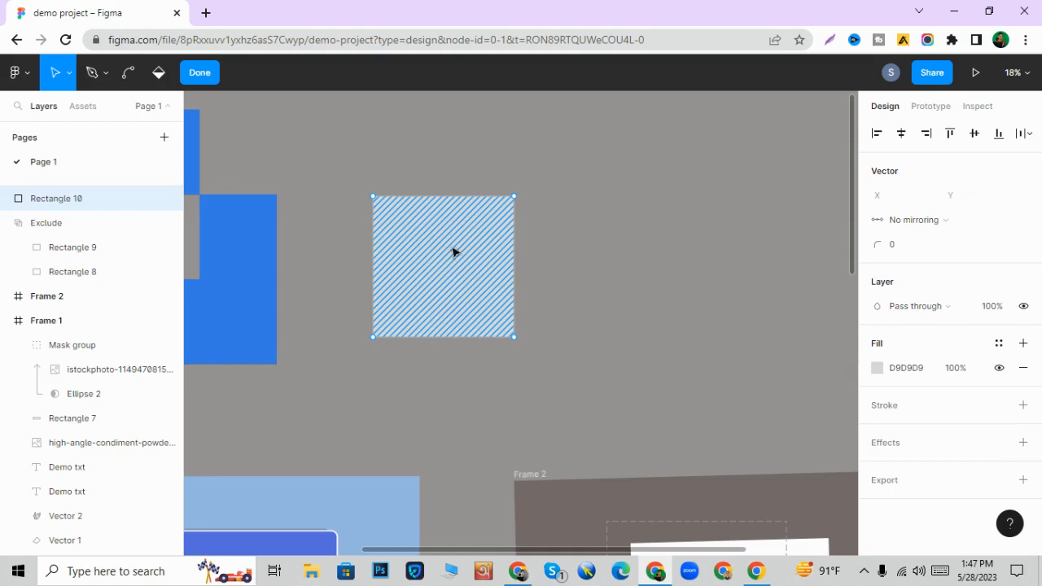
scroll(440, 249, "up", 3)
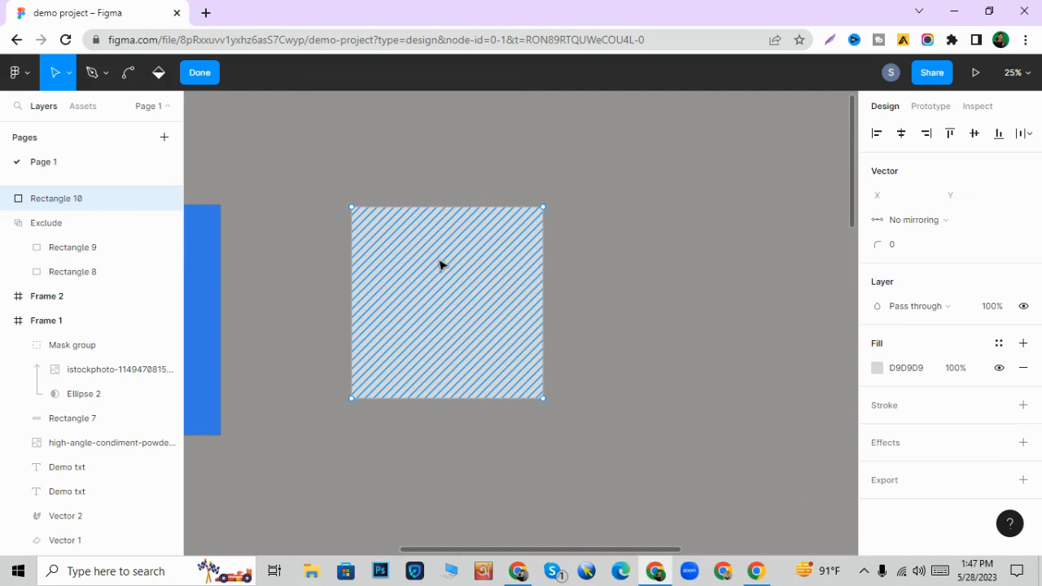
key("Escape")
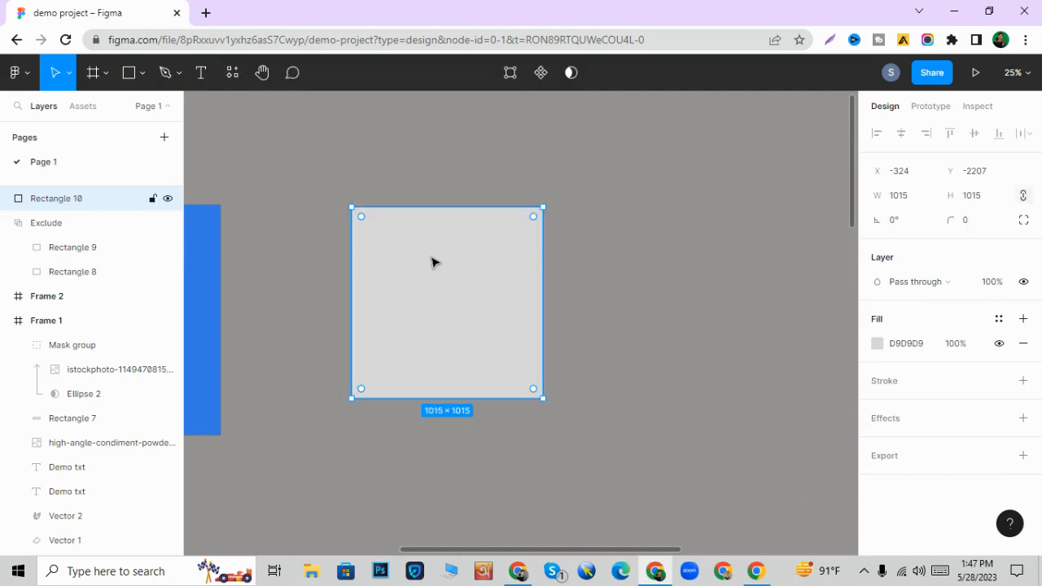
left_click(507, 140)
left_click(479, 255)
left_click(481, 190)
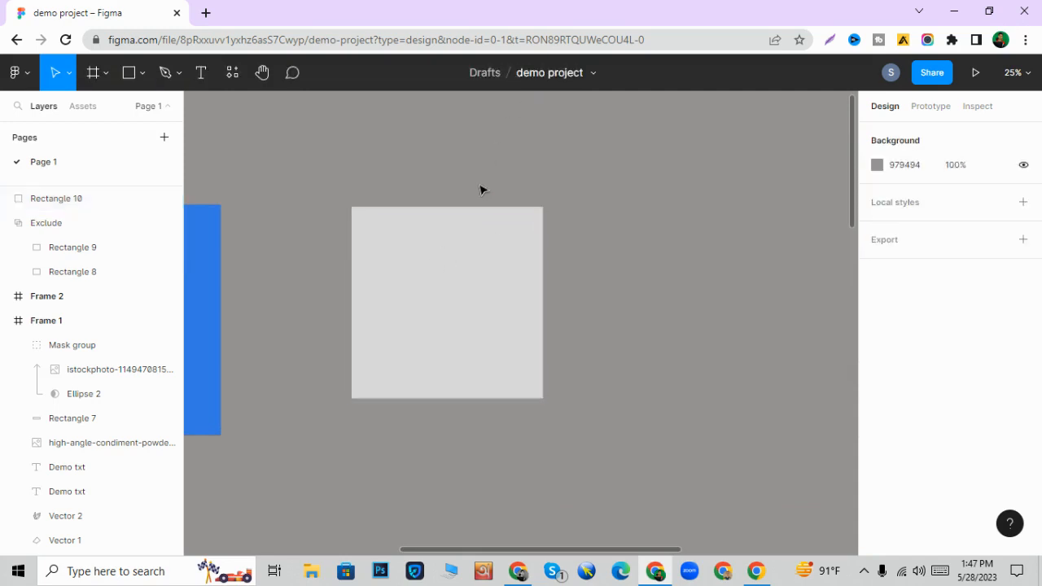
left_click(594, 73)
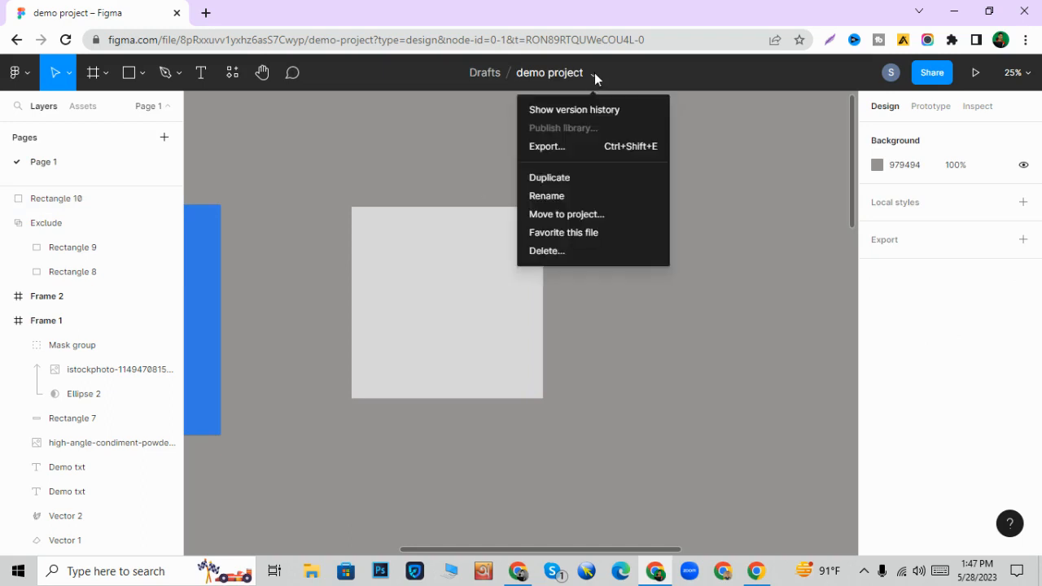
left_click(457, 162)
- Set the new square's fill to the solid pale pink FFE8E8
left_click(457, 224)
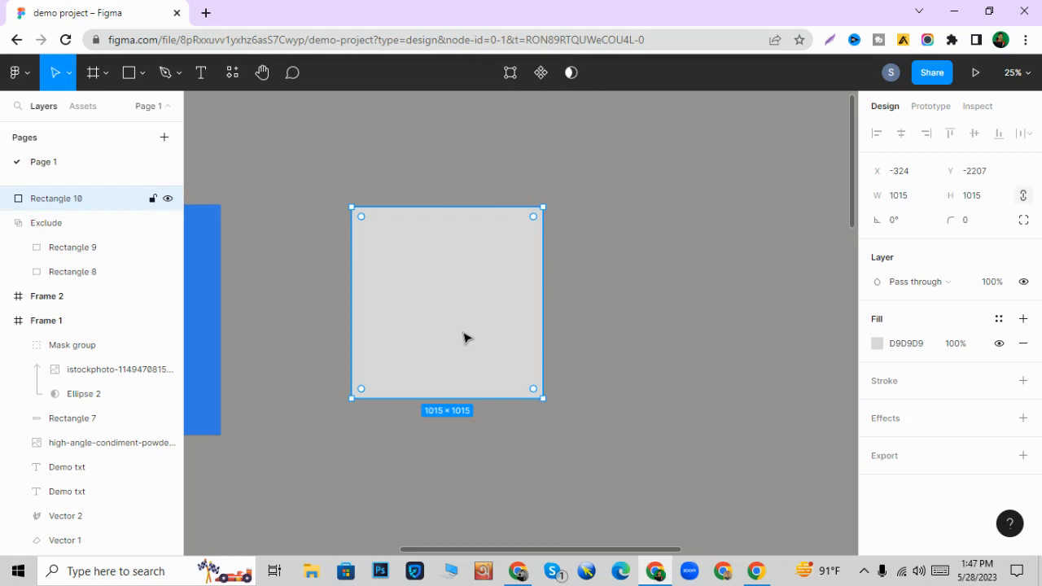
left_click(877, 343)
left_click(760, 308)
left_click_drag(761, 311, 693, 181)
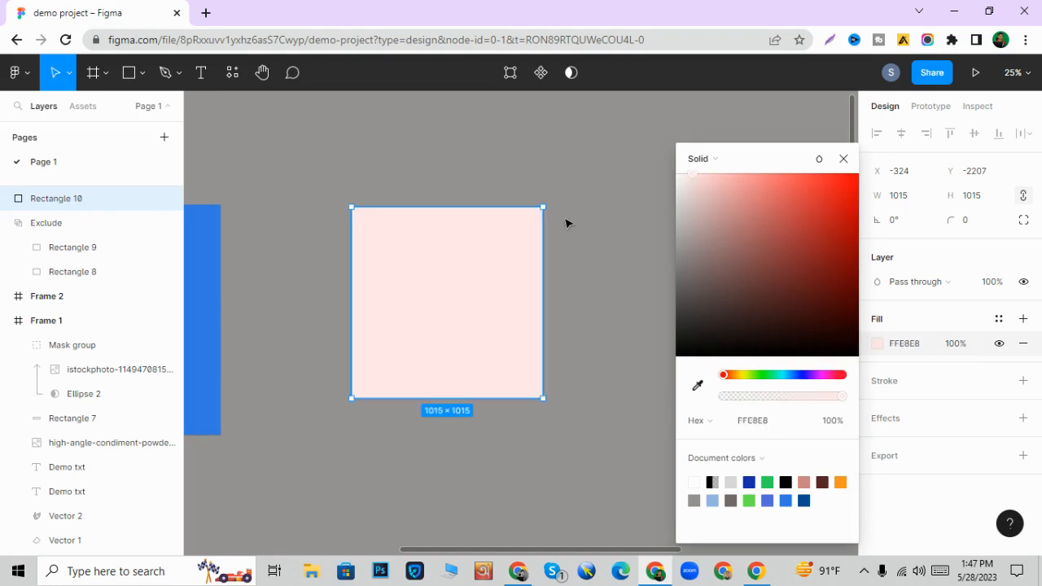
left_click(566, 223)
- Enter vector editing on the pink square and add an anchor point at the midpoint of its top edge
left_click(516, 259)
scroll(491, 320, "up", 2)
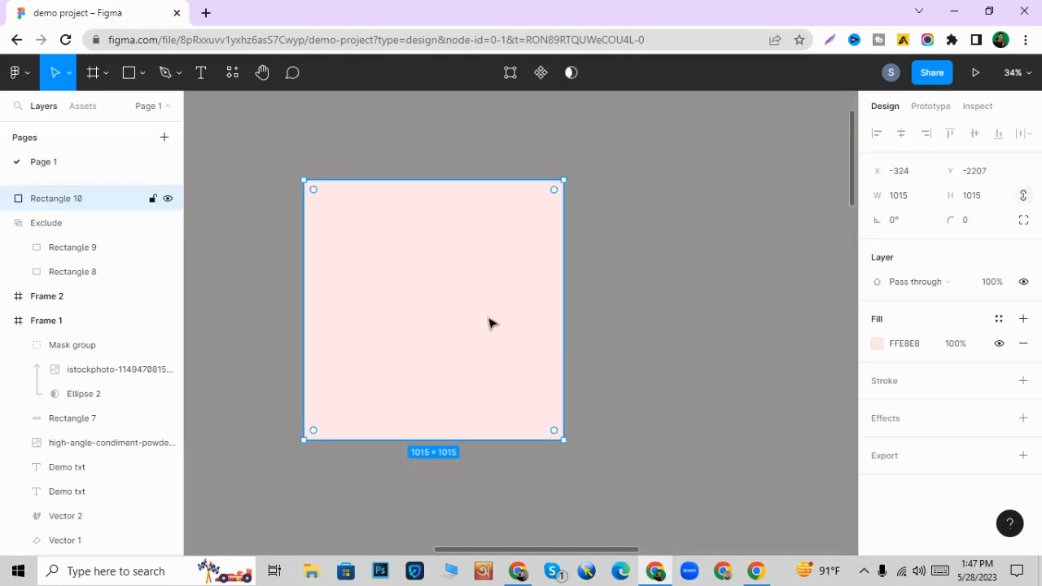
scroll(491, 321, "up", 1)
scroll(331, 253, "up", 1)
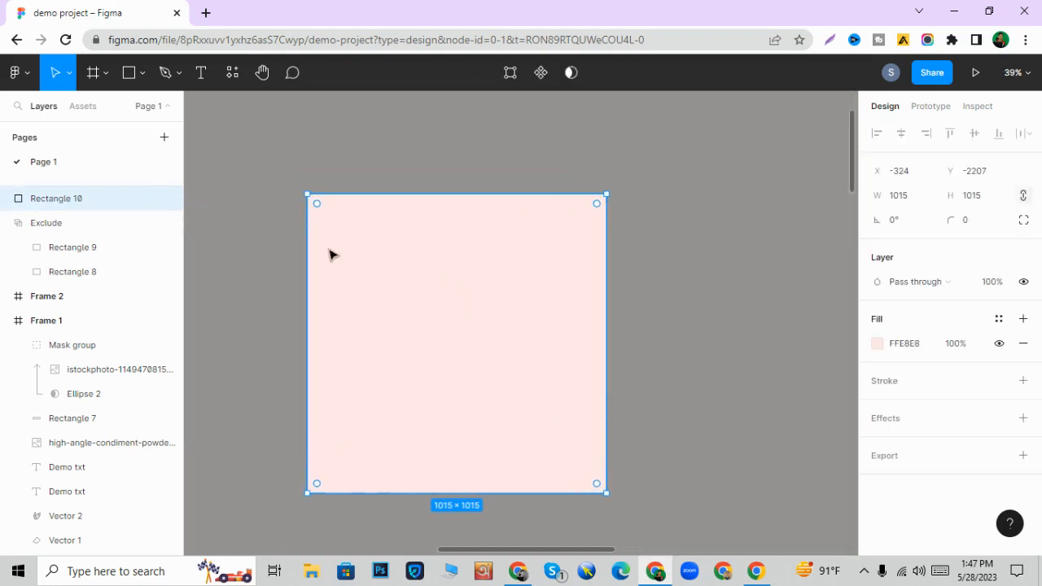
scroll(332, 253, "left", 1)
double_click(372, 254)
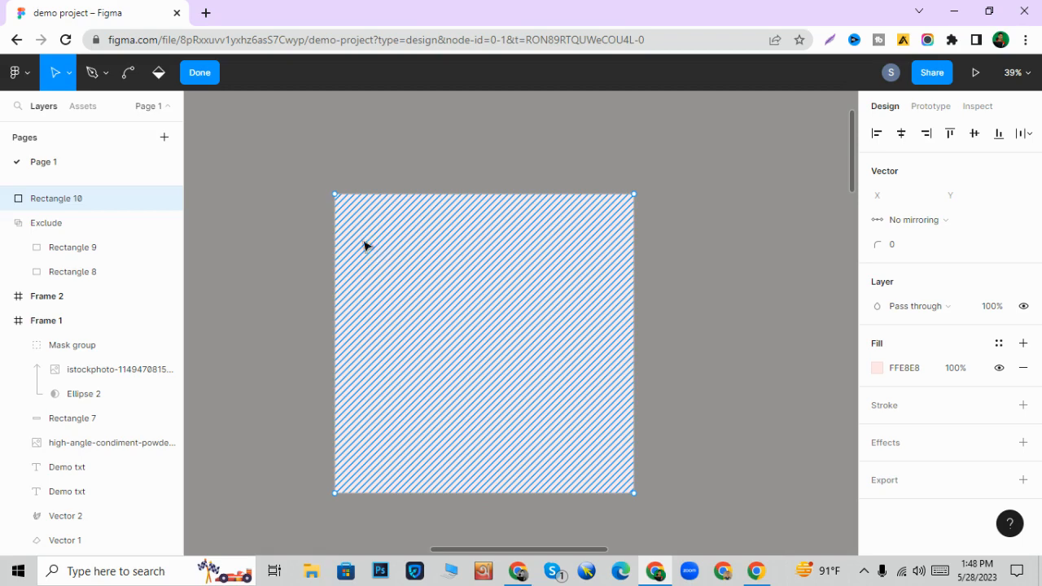
left_click(335, 195)
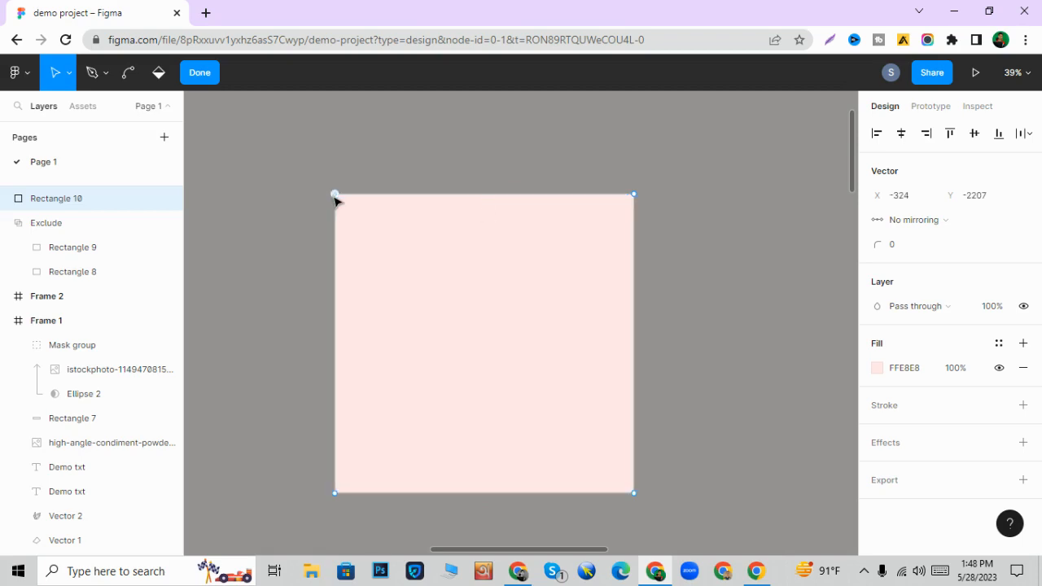
left_click(634, 194)
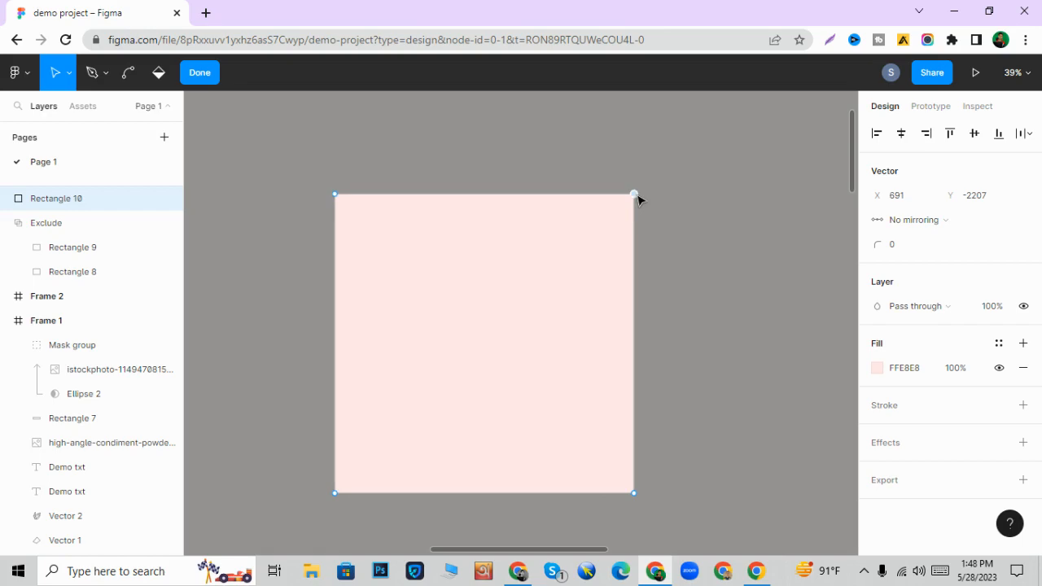
left_click(484, 193)
scroll(430, 269, "up", 3)
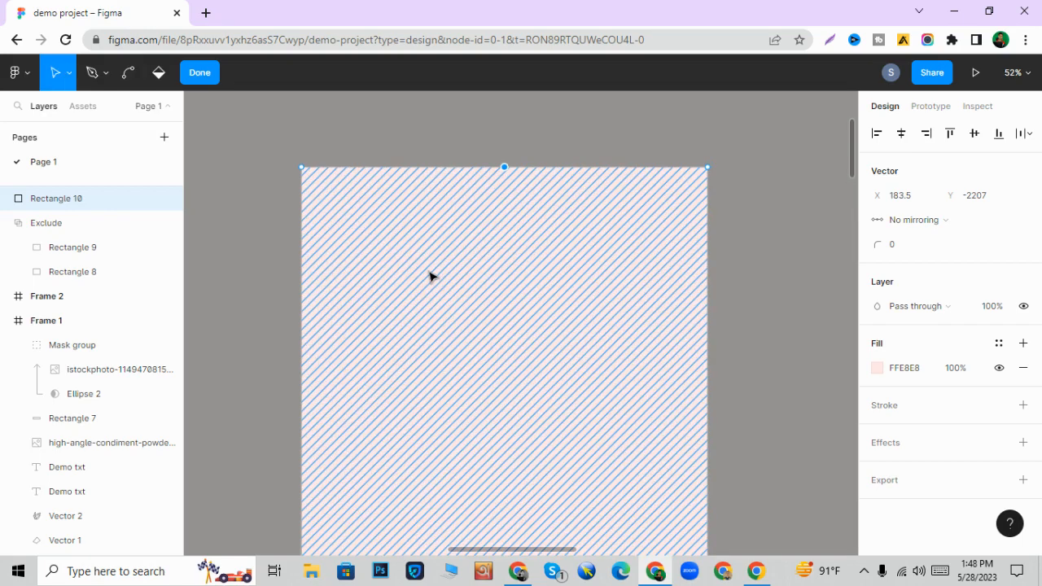
- Round only the square's top-right corner by raising that anchor point's corner radius
left_click(708, 167)
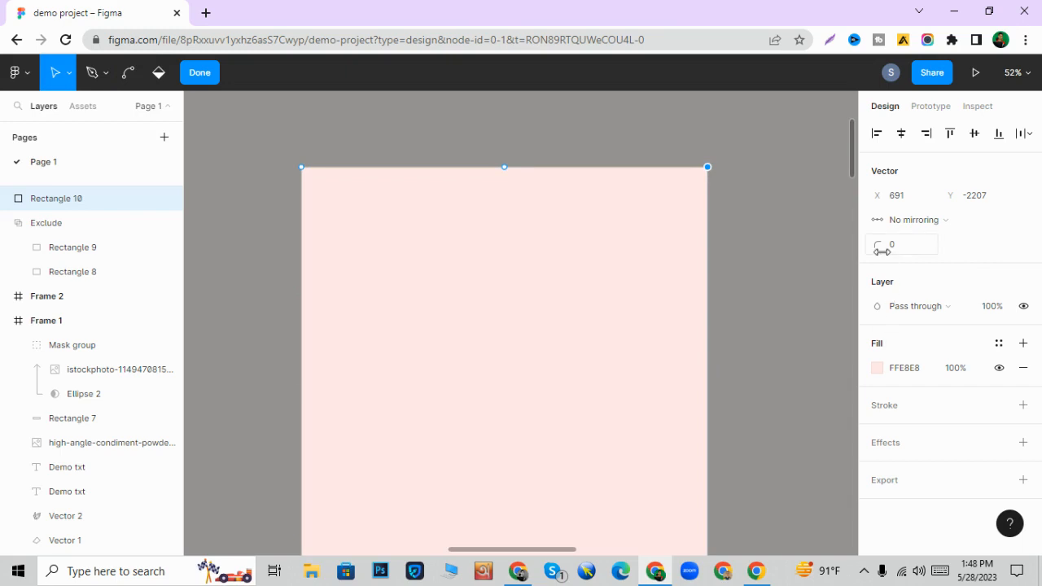
left_click_drag(871, 241, 964, 242)
double_click(753, 251)
left_click(753, 252)
double_click(707, 239)
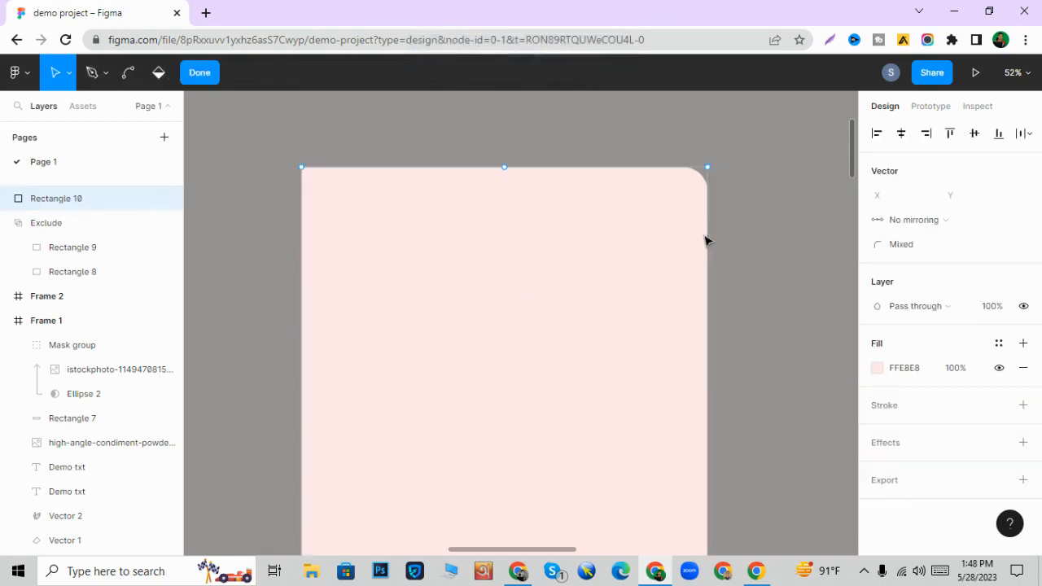
- Raise the top edge's midpoint anchor to Y about -2266, forming a shallow peak, and leave vector editing
left_click_drag(505, 167, 507, 147)
left_click_drag(878, 245, 677, 250)
key("Escape")
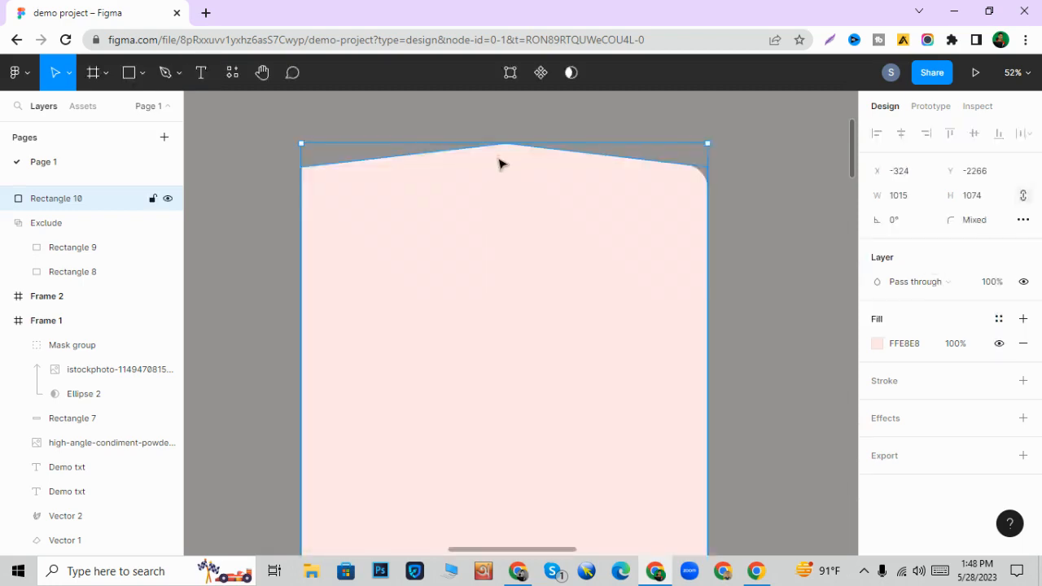
- Reopen the shape for vector editing and lower the peak's anchor to Y -2207, level with the top corners
double_click(508, 166)
left_click_drag(508, 148, 507, 169)
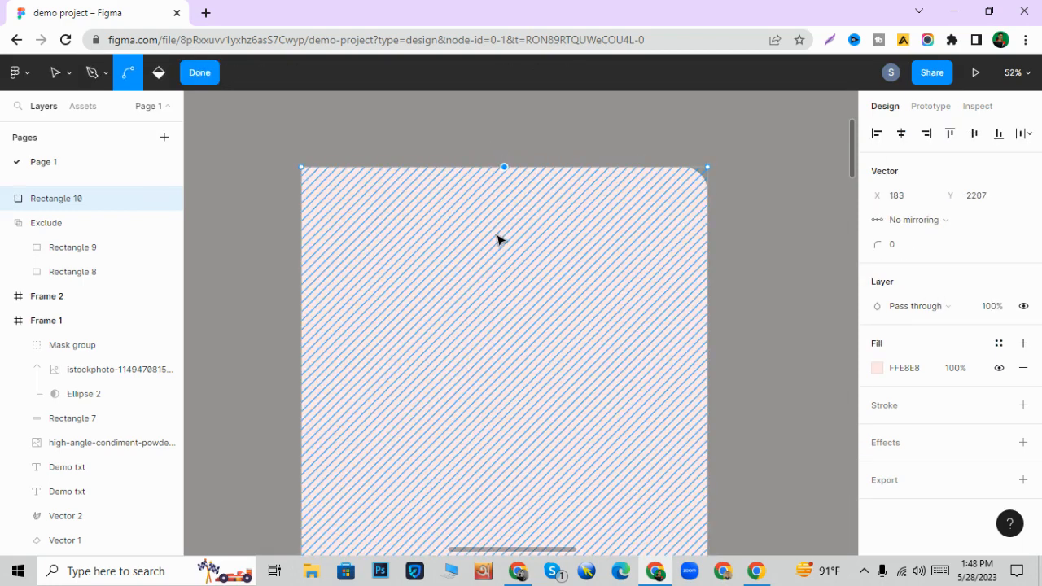
scroll(496, 237, "down", 3)
scroll(432, 344, "up", 2)
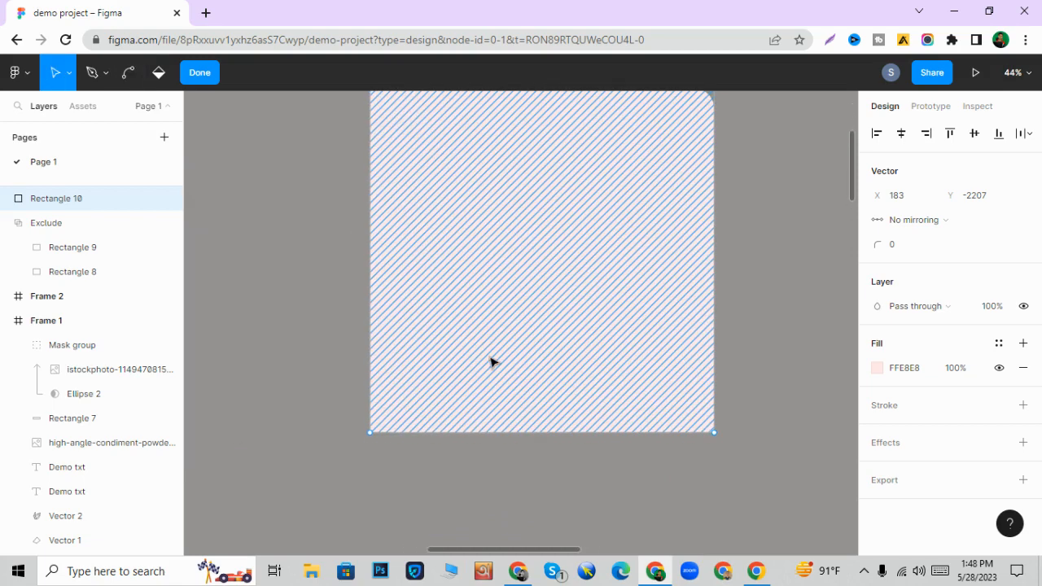
- Leave vector editing and shrink the pink shape from its bottom edge to a height of about 275
key("Escape")
left_click_drag(517, 432, 506, 209)
scroll(545, 318, "up", 4)
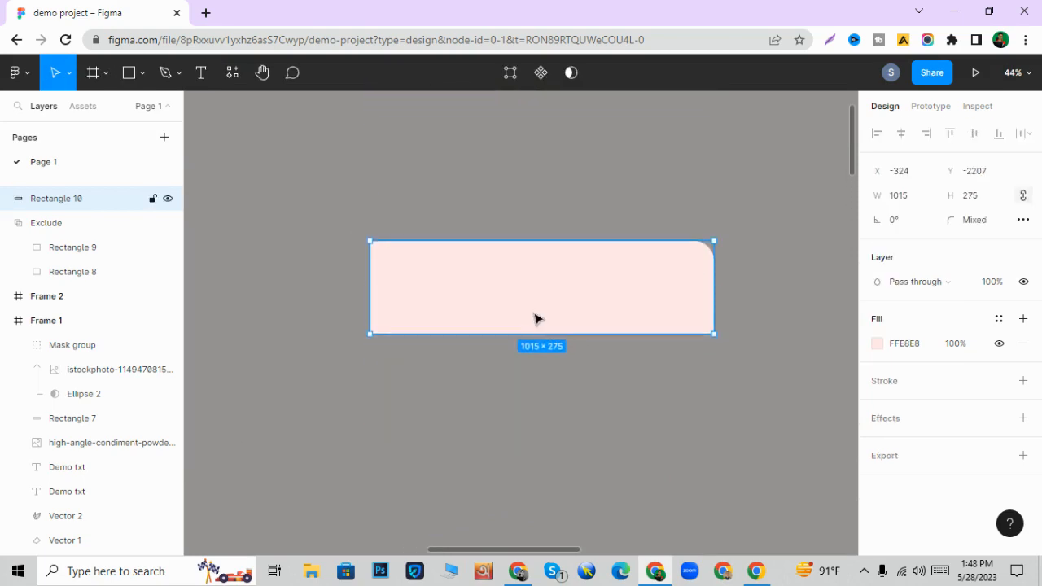
- Round only the pink shape's bottom-left corner with a radius of 78 in vector editing
scroll(535, 318, "up", 3)
double_click(255, 340)
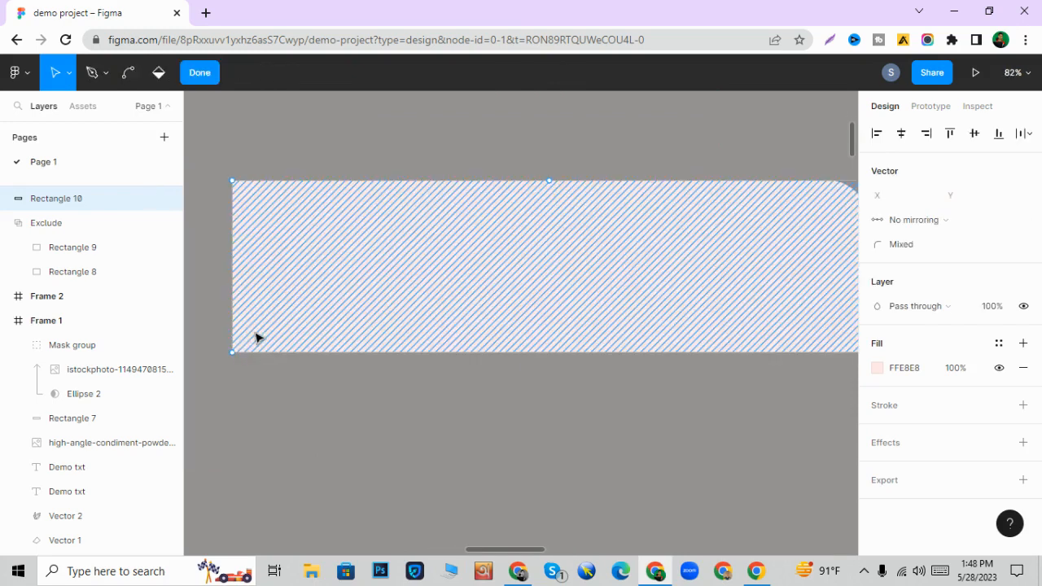
left_click(232, 353)
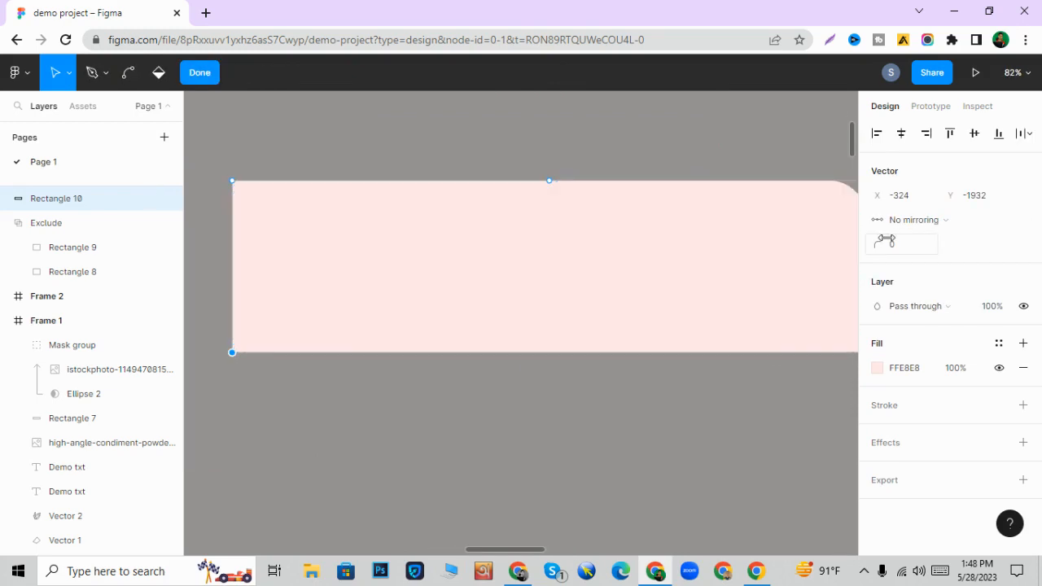
left_click_drag(880, 242, 1000, 238)
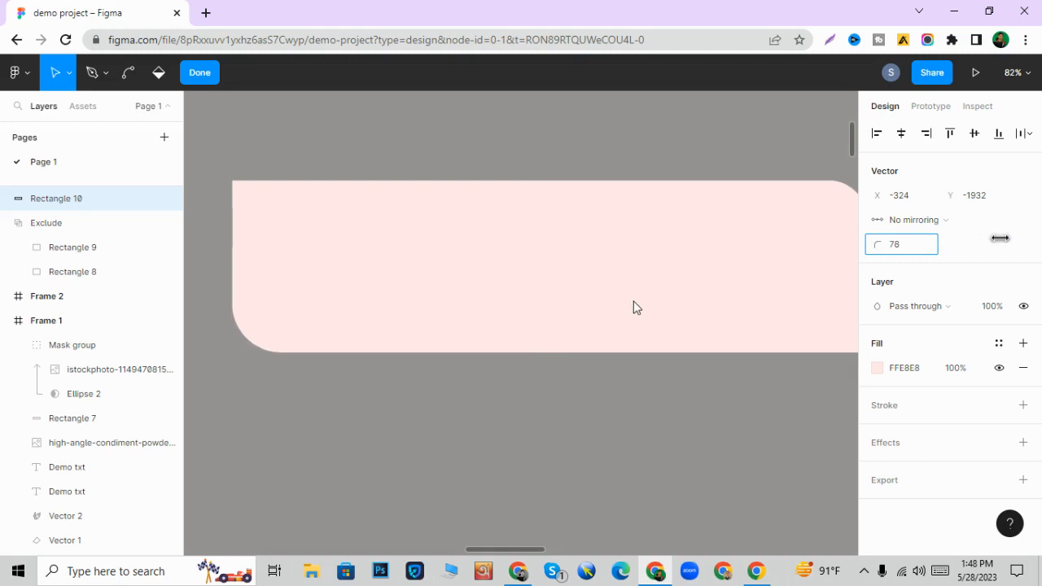
key("Escape")
scroll(595, 465, "down", 3)
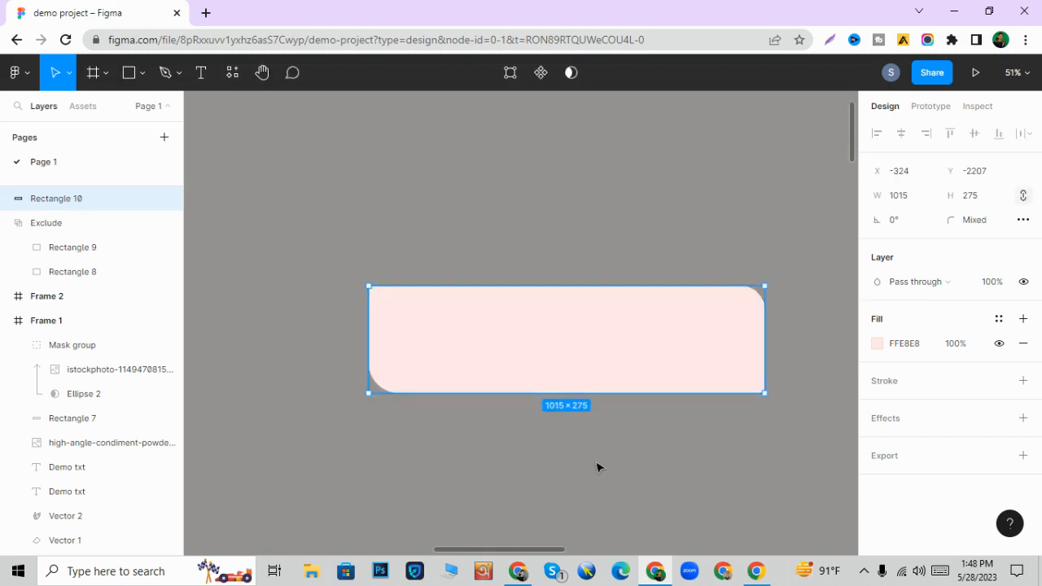
- Reduce the shape's height to about 157 and change its fill to the blue-violet 6165D9
left_click_drag(595, 393, 588, 347)
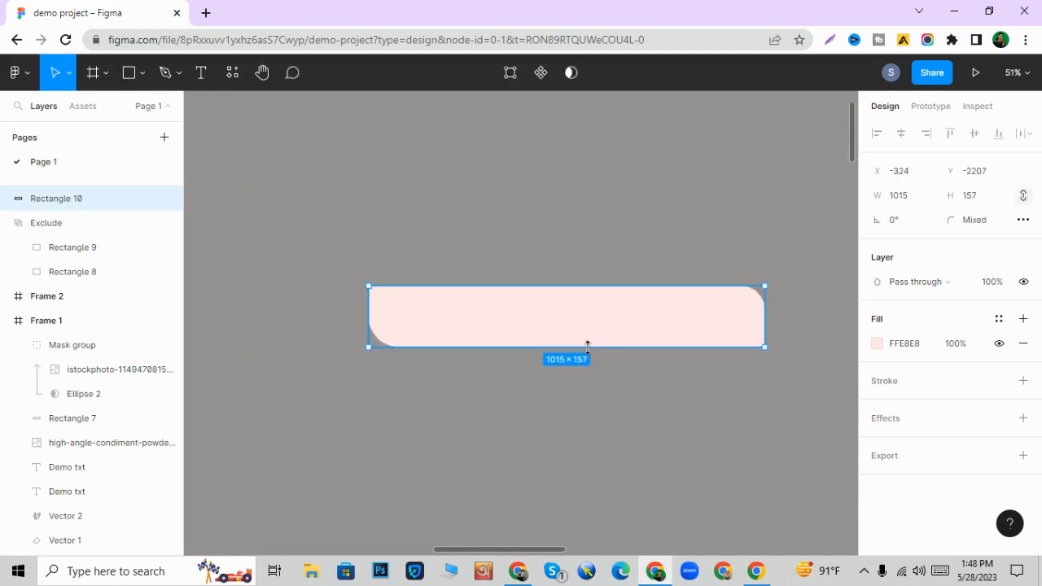
left_click(624, 418)
left_click(608, 340)
left_click(878, 343)
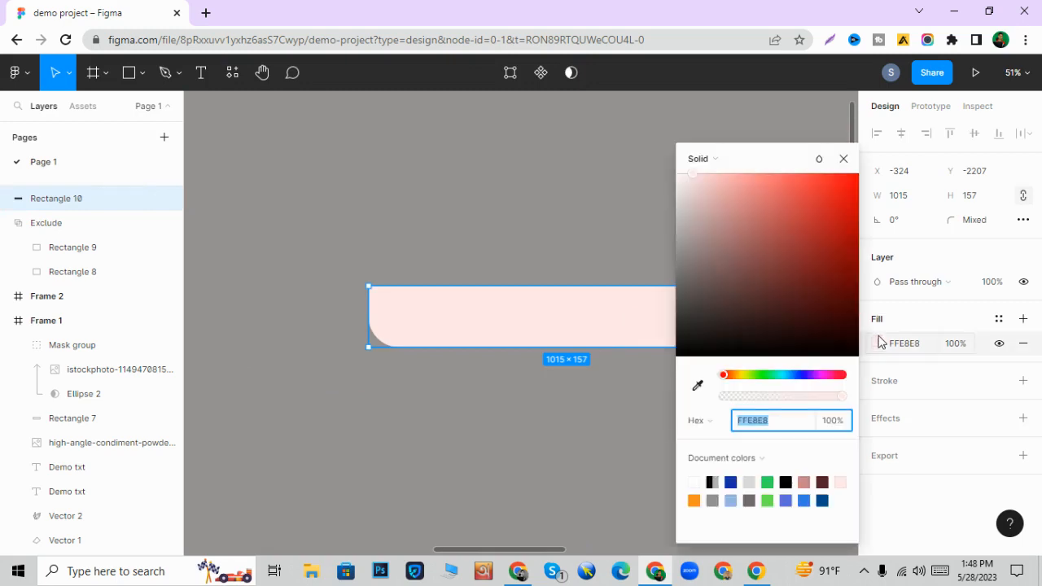
left_click_drag(779, 248, 788, 294)
left_click(803, 375)
left_click(779, 247)
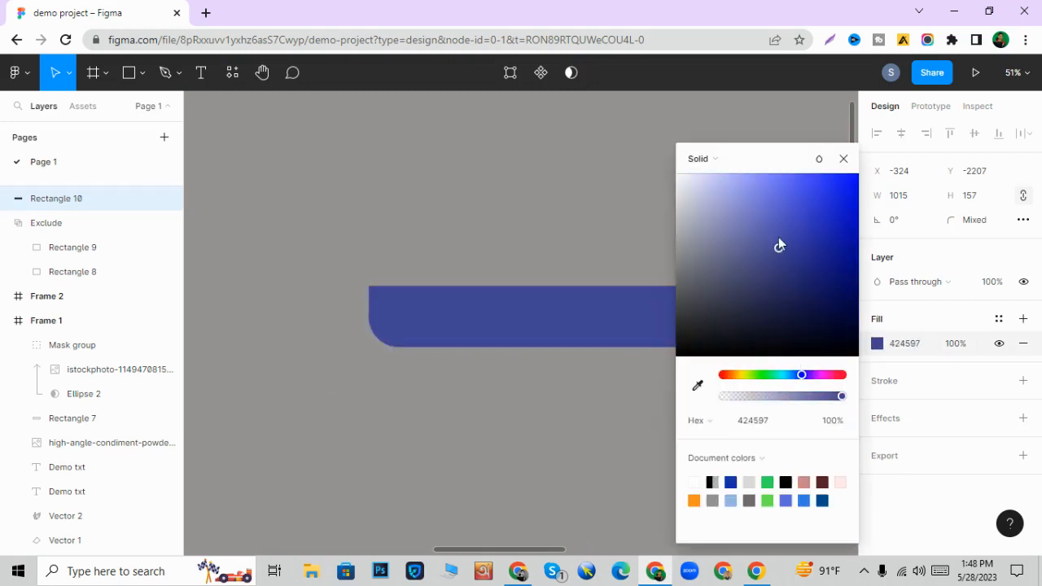
left_click(777, 201)
left_click(557, 268)
- Move the blue-violet bar from the empty canvas down into Frame 1
scroll(558, 285, "down", 2)
scroll(559, 287, "down", 3)
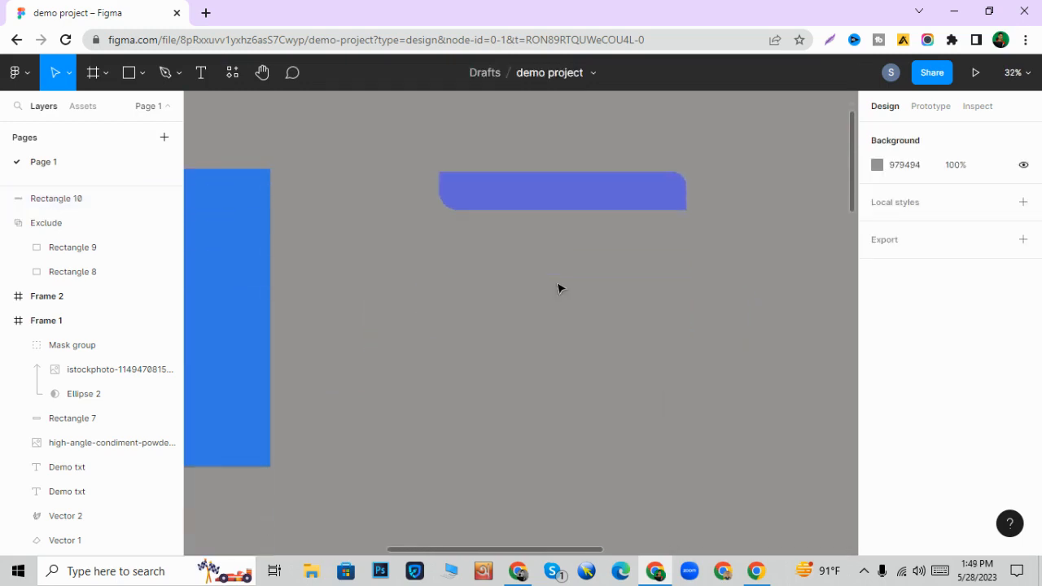
scroll(559, 288, "down", 2)
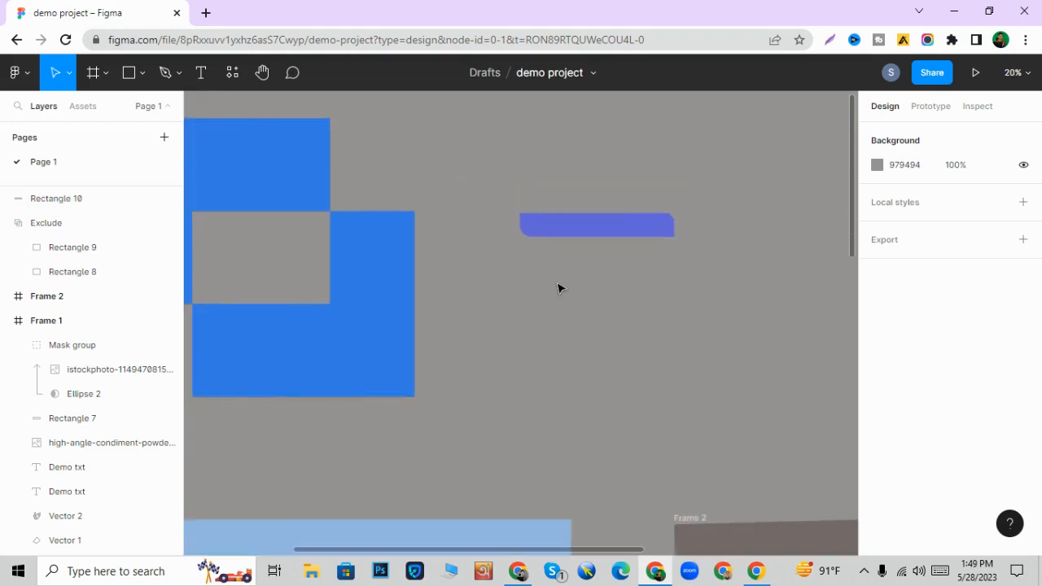
scroll(558, 287, "down", 5)
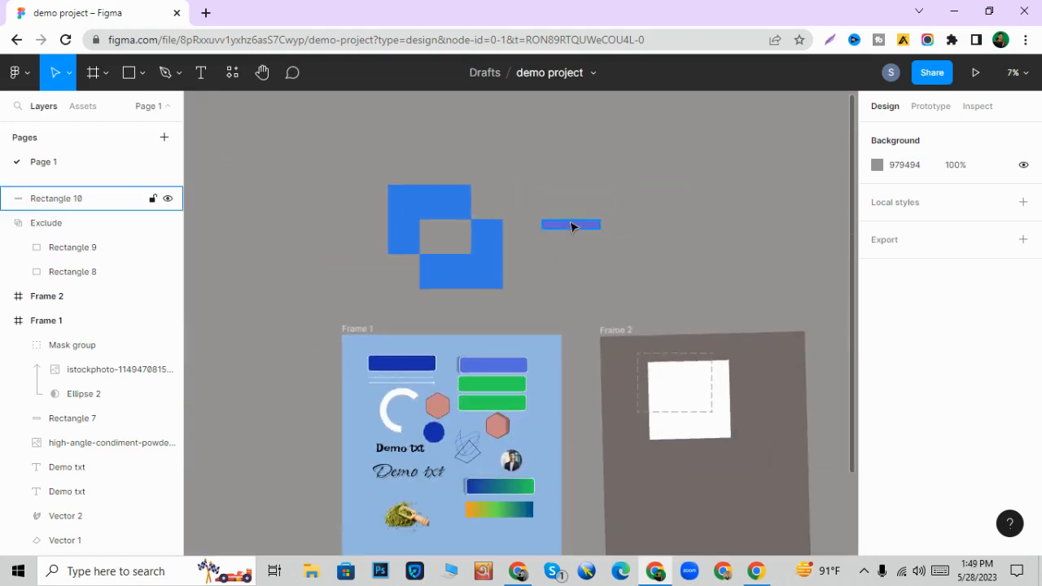
left_click(572, 227)
left_click_drag(505, 566, 489, 385)
scroll(488, 385, "up", 4)
scroll(488, 387, "up", 10)
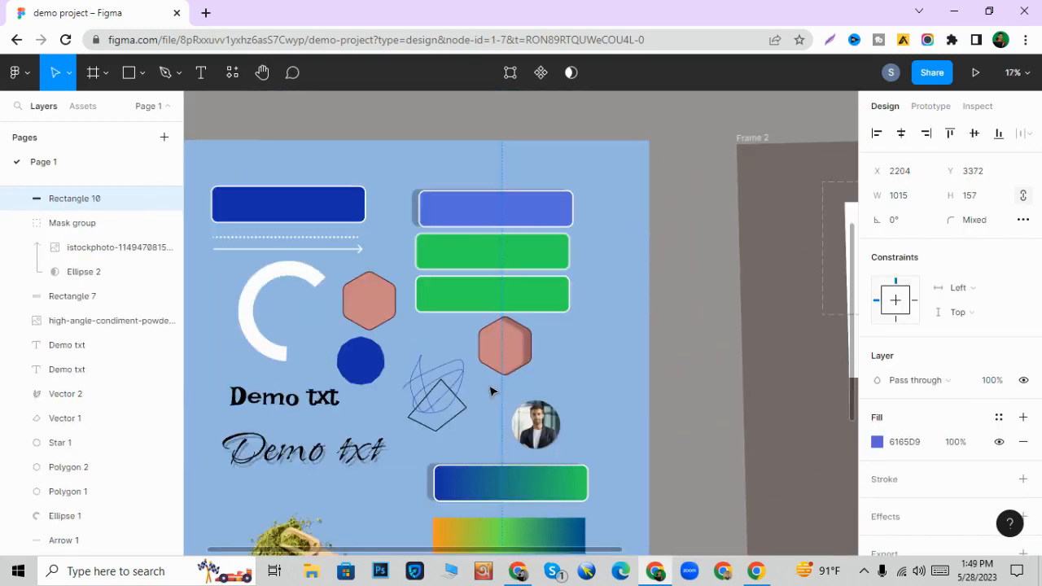
scroll(489, 391, "down", 3)
left_click(458, 420)
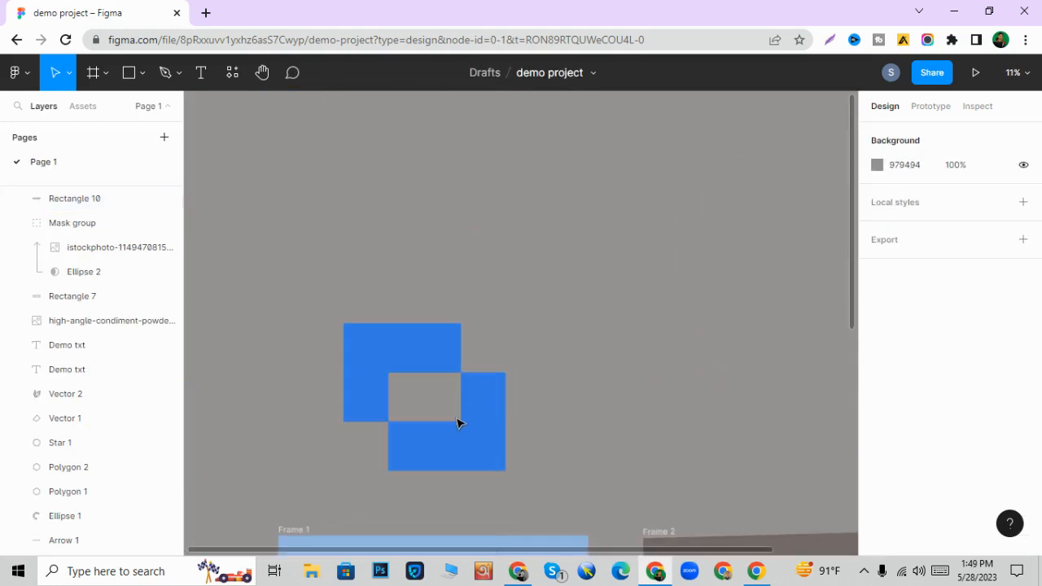
left_click_drag(361, 276, 529, 468)
key("ctrl+alt+x")
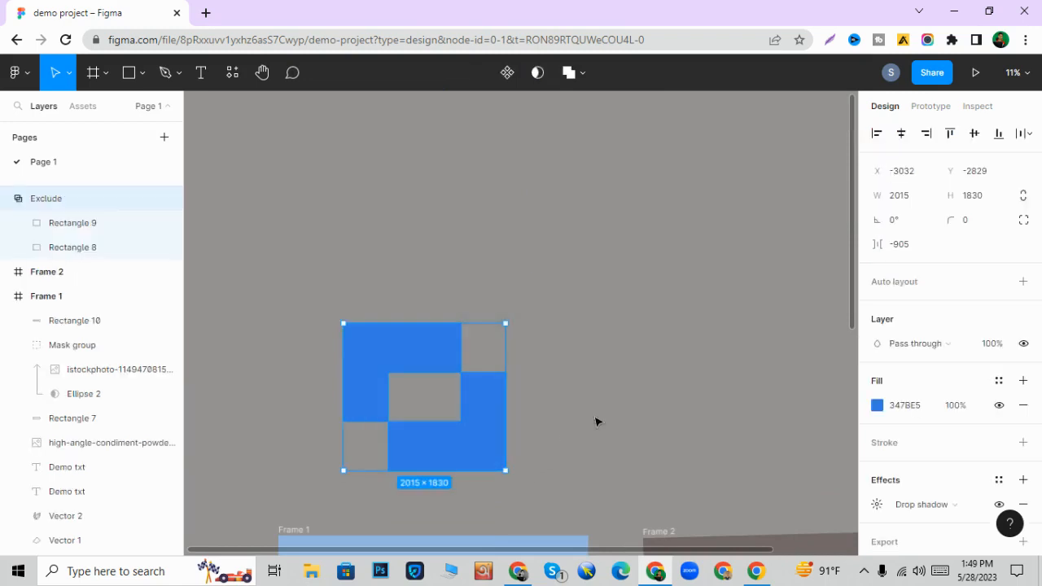
left_click(600, 422)
- Draw a rectangle about 438 × 531 above the blue Exclude shape and round all its corners to a radius of about 39
key("r")
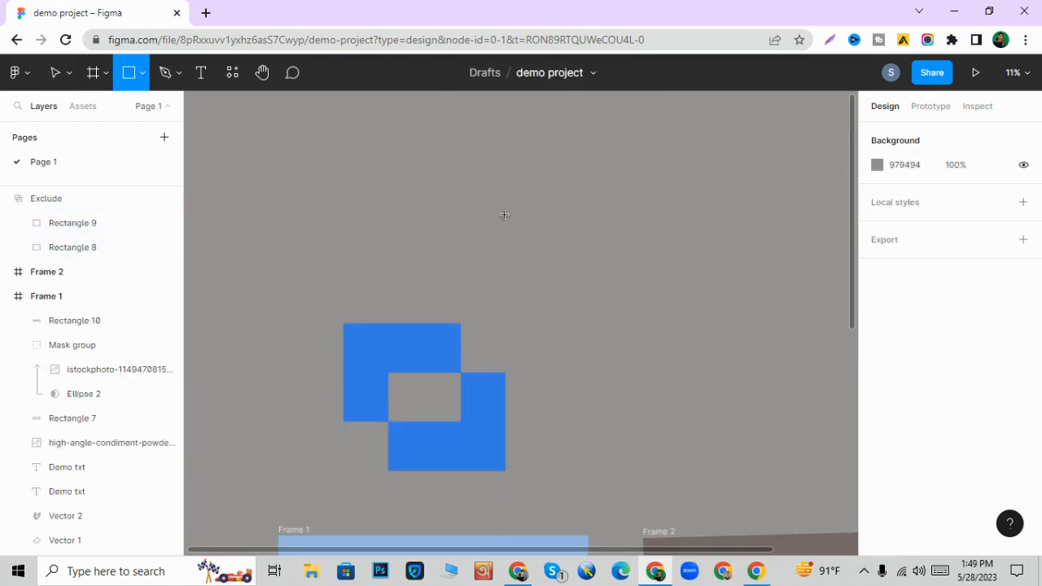
left_click_drag(505, 215, 542, 258)
scroll(520, 257, "up", 5)
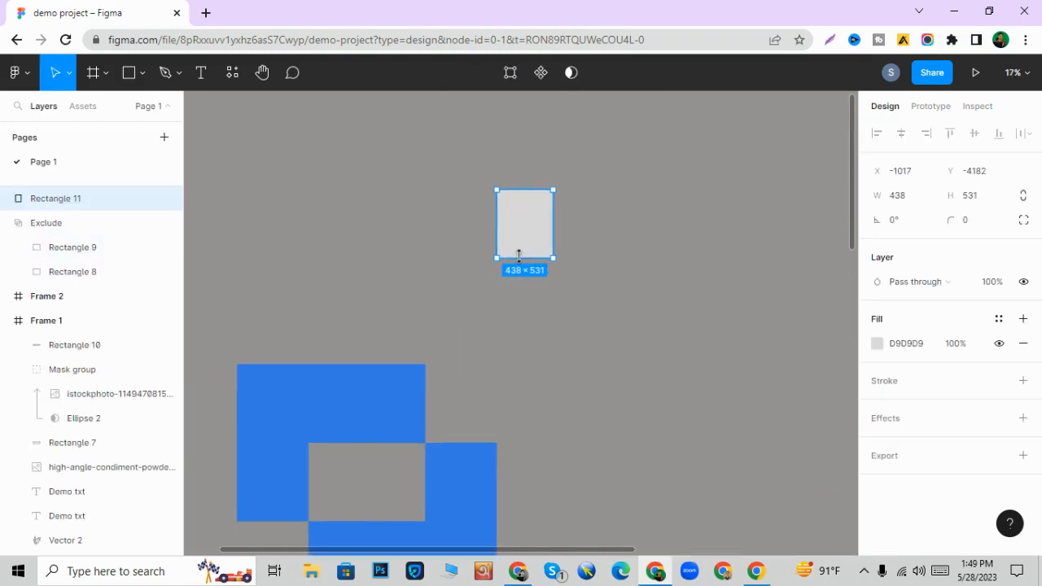
scroll(570, 257, "up", 3)
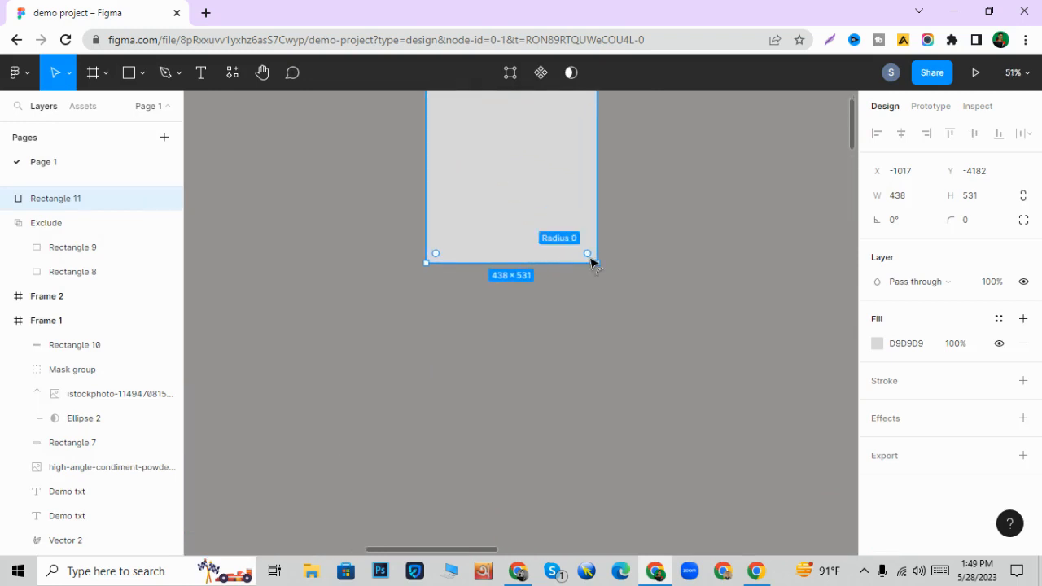
left_click_drag(593, 258, 586, 250)
scroll(588, 263, "up", 2)
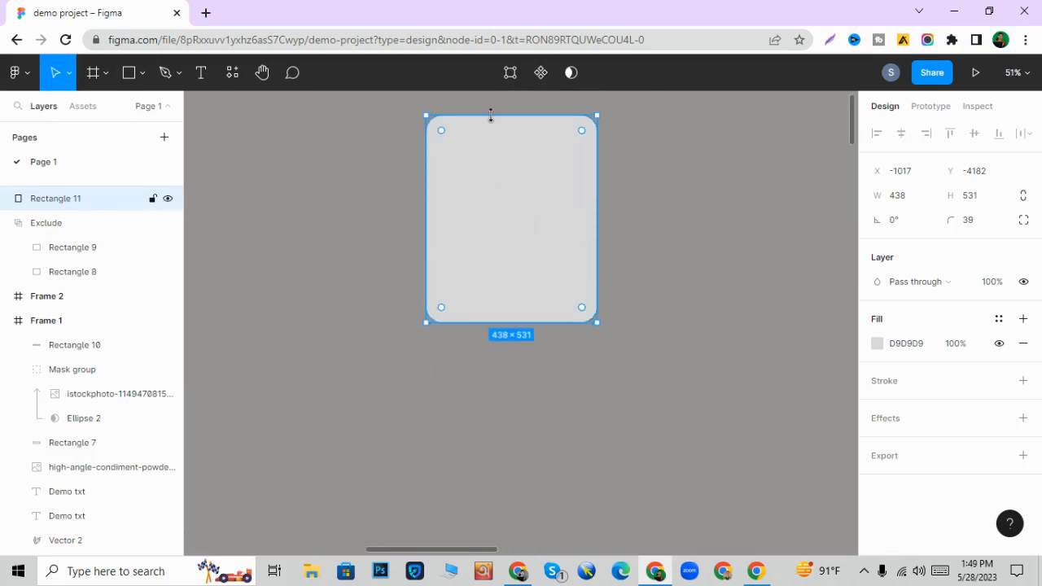
- Resize the rounded rectangle to about 385 × 349 and make two copies, one overlapping its upper-left part and one clear to its left
left_click_drag(494, 116, 500, 186)
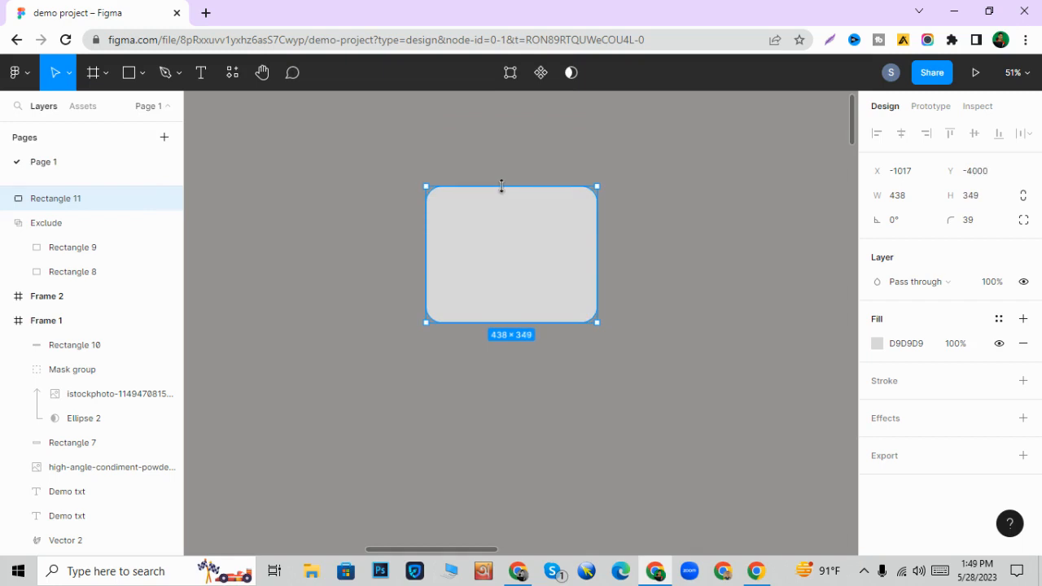
left_click_drag(427, 250, 436, 251)
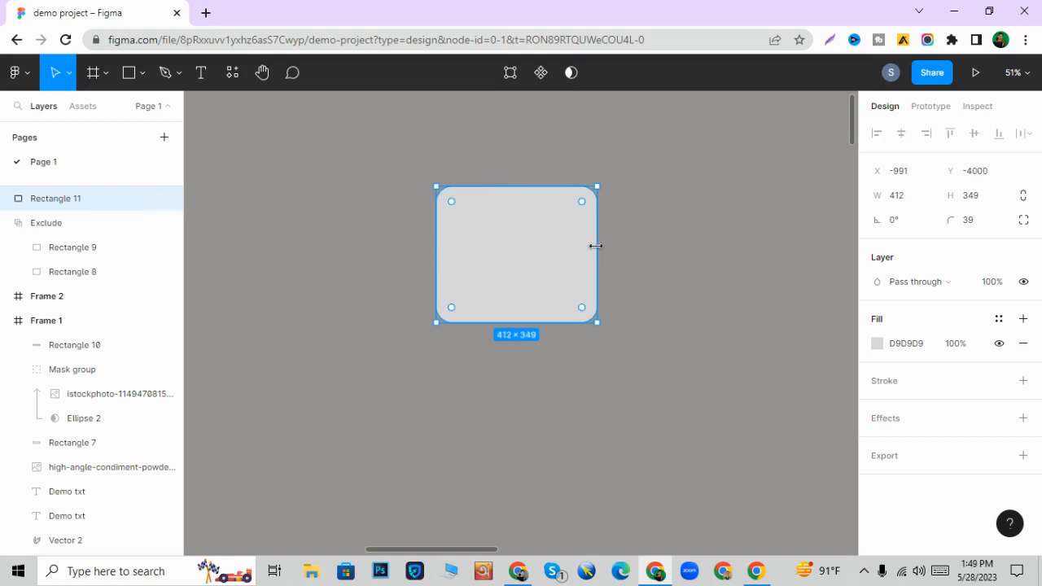
left_click_drag(588, 247, 576, 247)
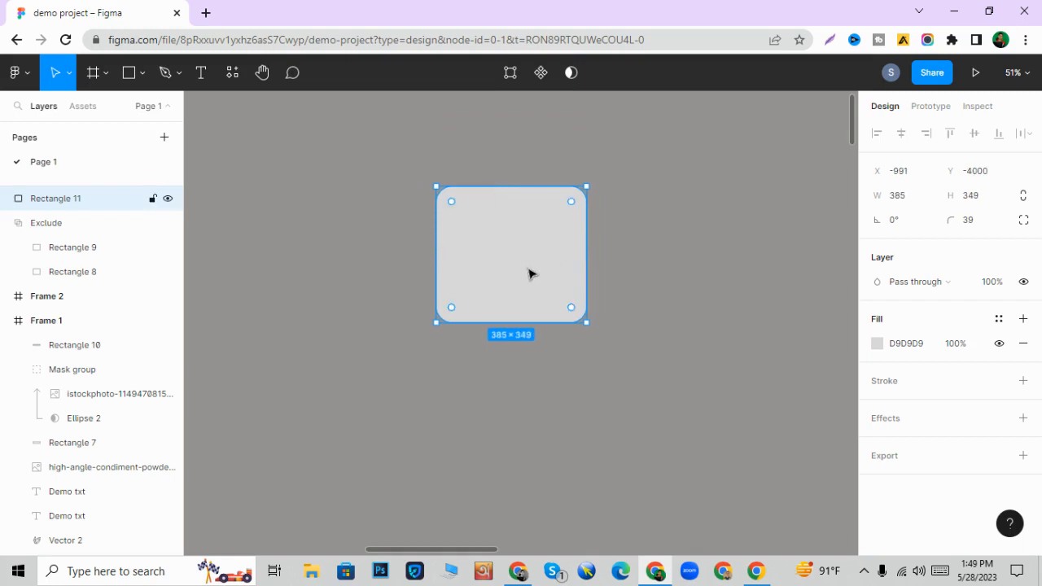
left_click_drag(528, 273, 326, 288)
left_click(572, 347)
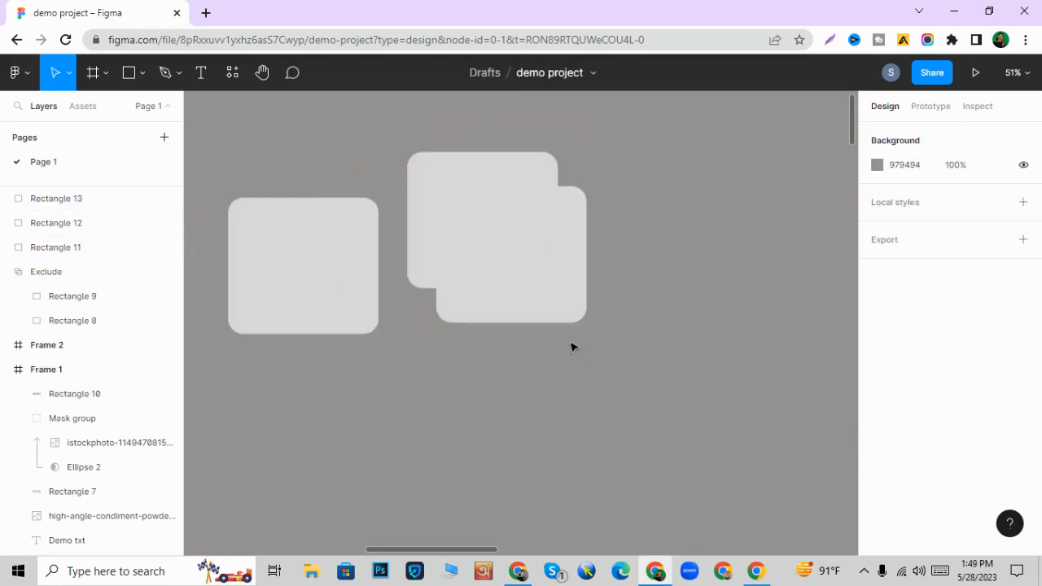
- Fill the two overlapping rounded rectangles with the orange document color F7941E
left_click_drag(572, 347, 500, 203)
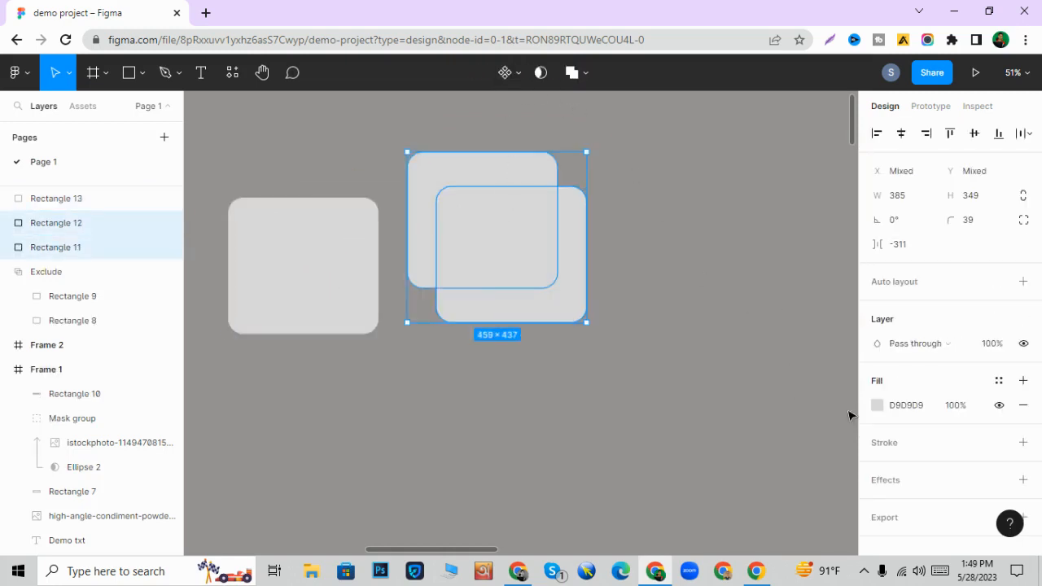
left_click(877, 405)
left_click(774, 318)
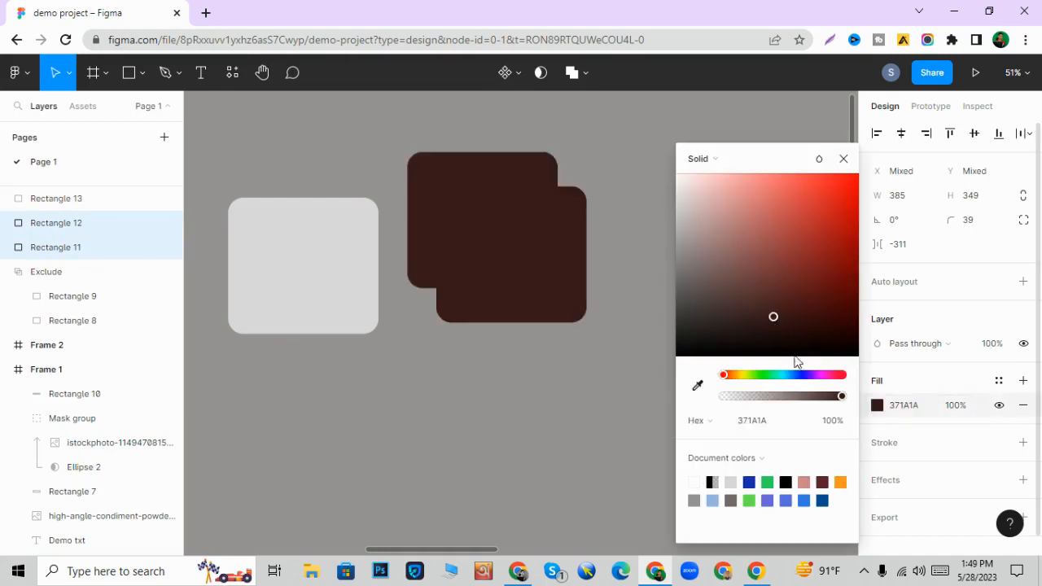
left_click(841, 482)
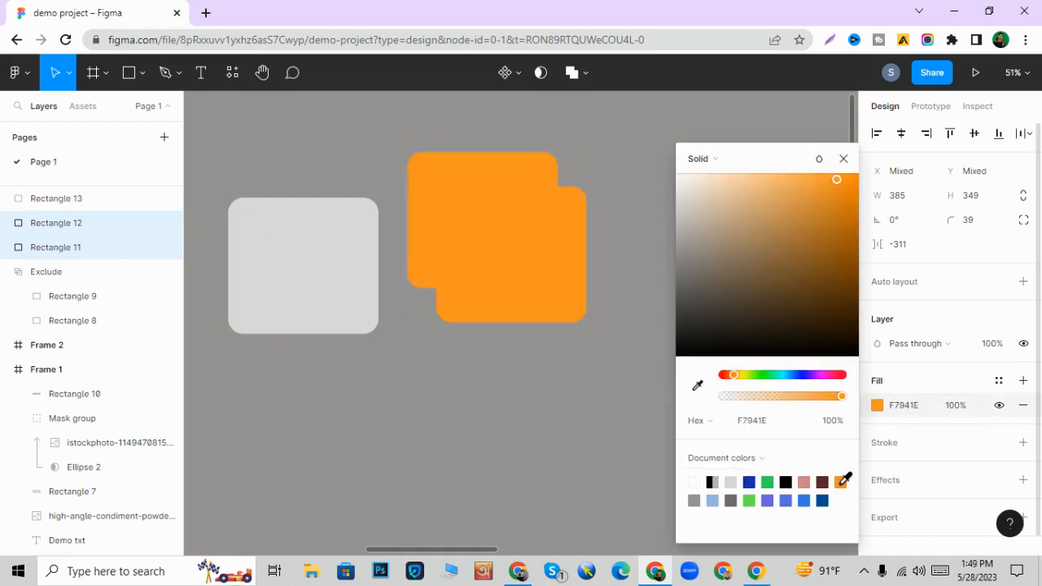
left_click(591, 342)
- Try masking the two overlapping orange rectangles, with the lower-right one as the mask
left_click_drag(580, 364, 491, 194)
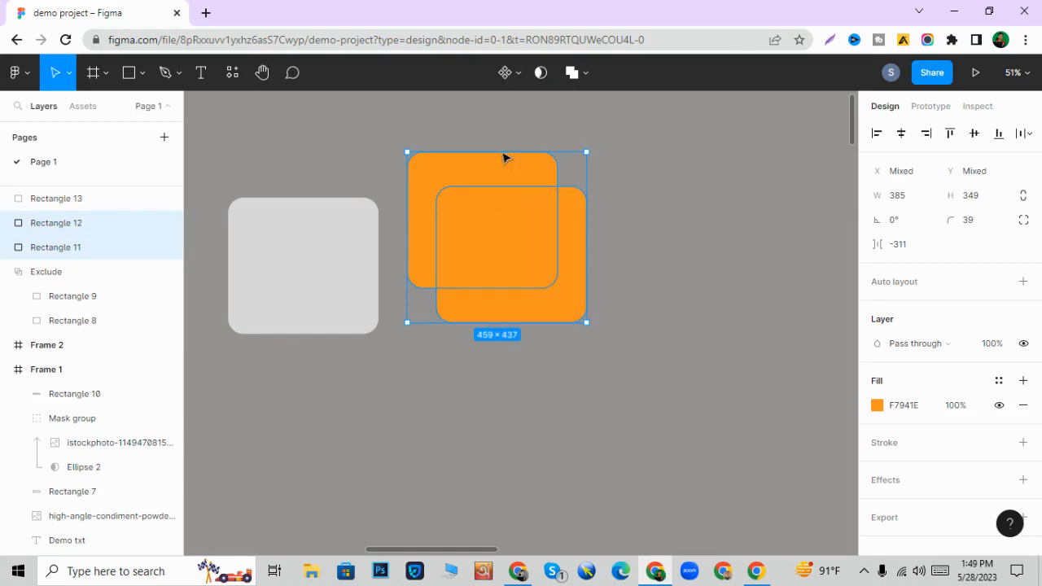
left_click(541, 73)
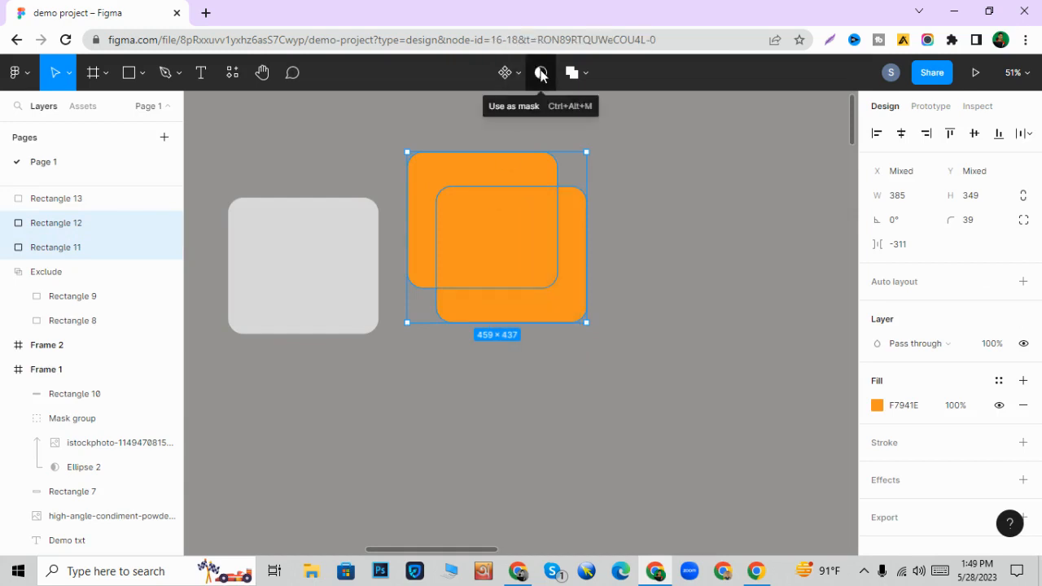
left_click(619, 297)
left_click(515, 256)
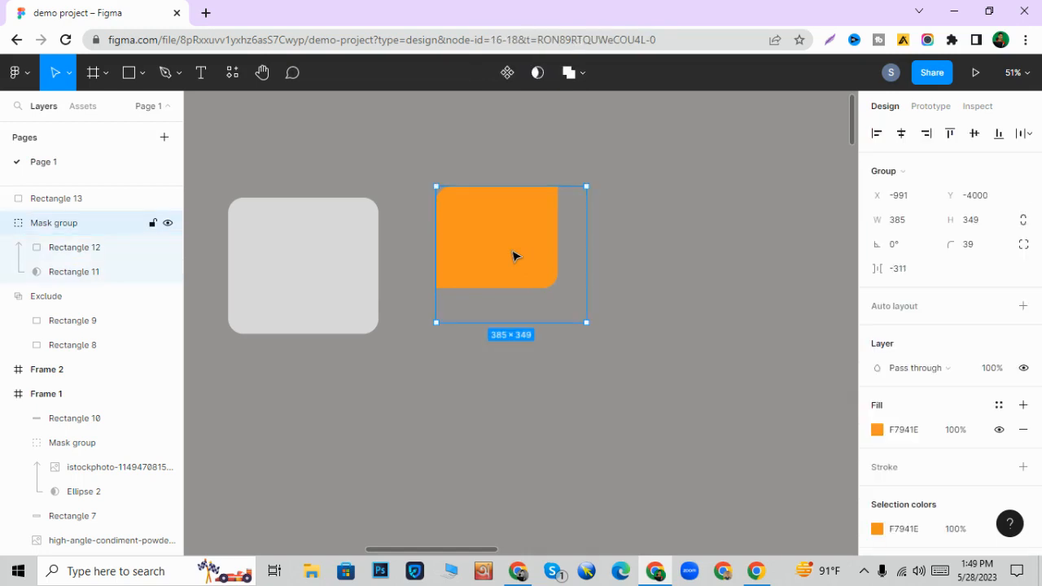
- Undo the masking of the two orange rectangles
key("ctrl+z")
key("ctrl+z")
key("ctrl+z")
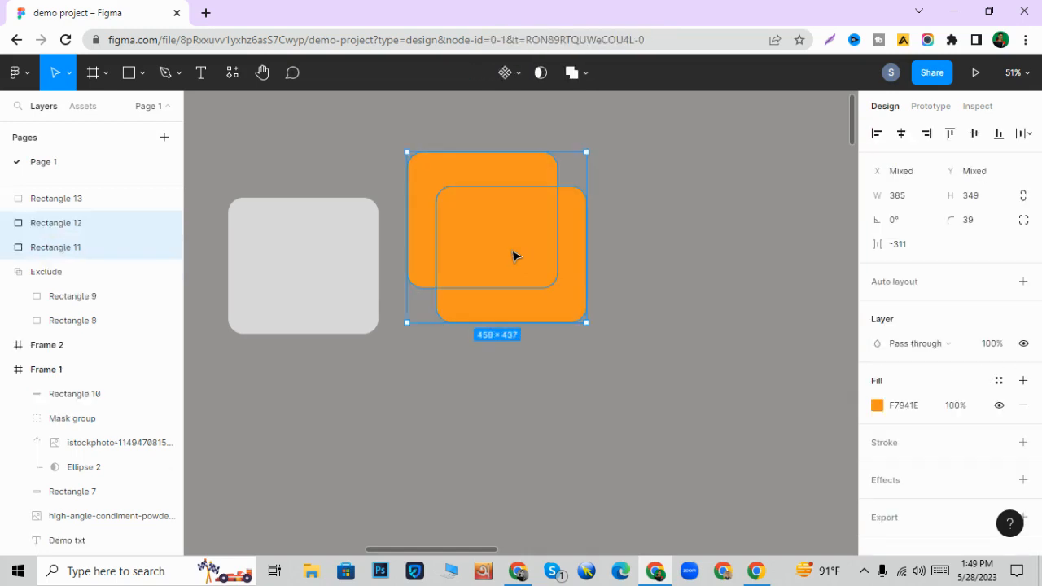
- Send the upper-left orange rectangle to the back of the layer order
left_click(505, 246)
right_click(449, 199)
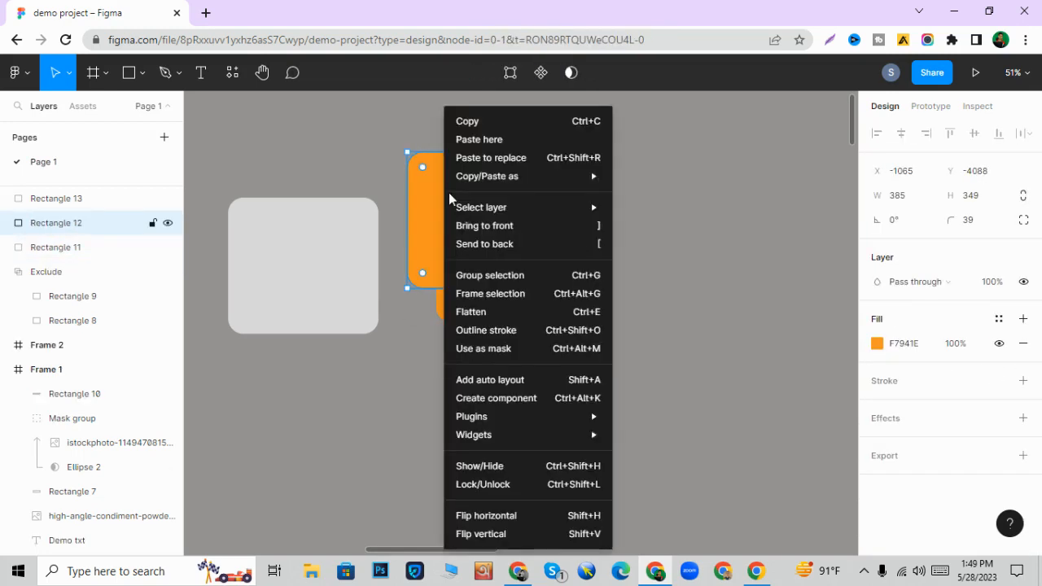
mouse_move(468, 216)
left_click(479, 243)
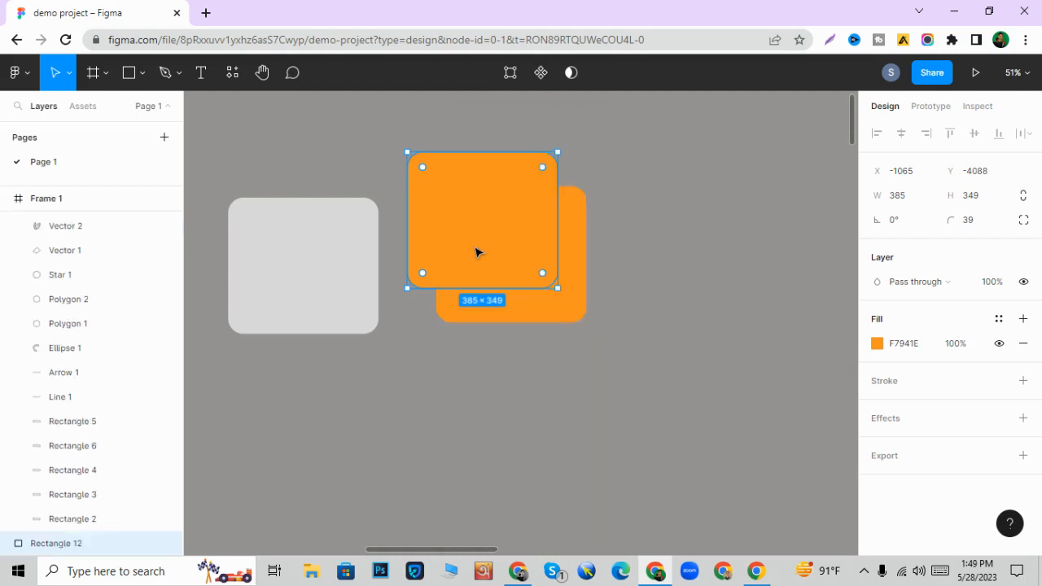
- Mask the two overlapping orange rectangles, with the upper-left one as the mask
left_click_drag(571, 399, 503, 193)
left_click(540, 72)
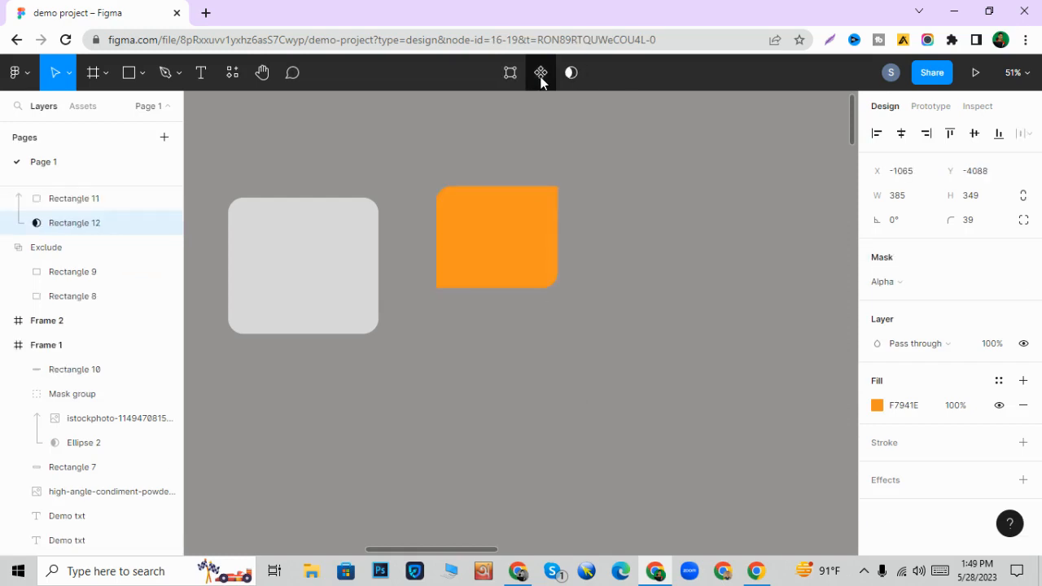
left_click(663, 253)
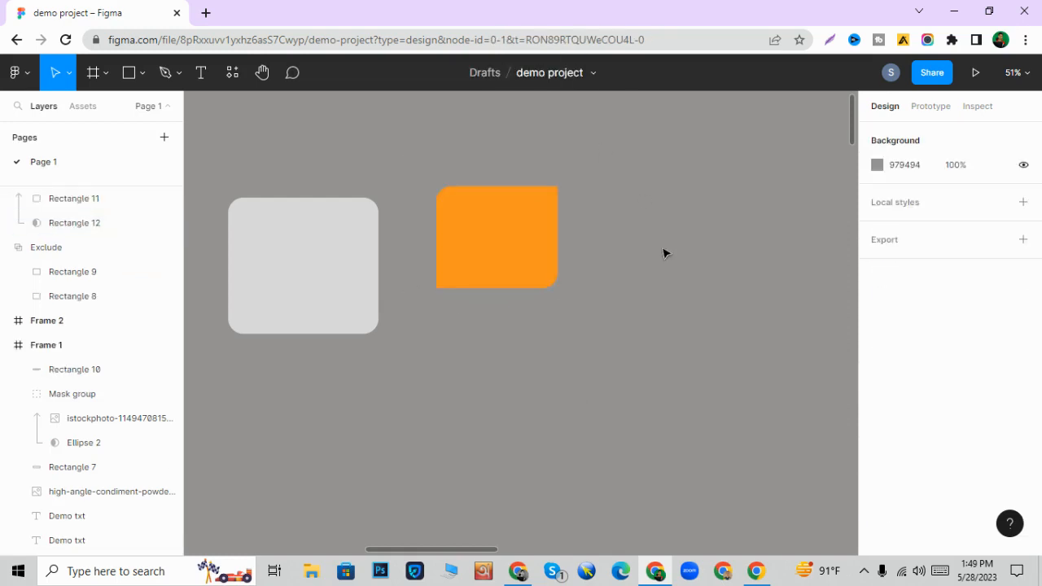
left_click(513, 277)
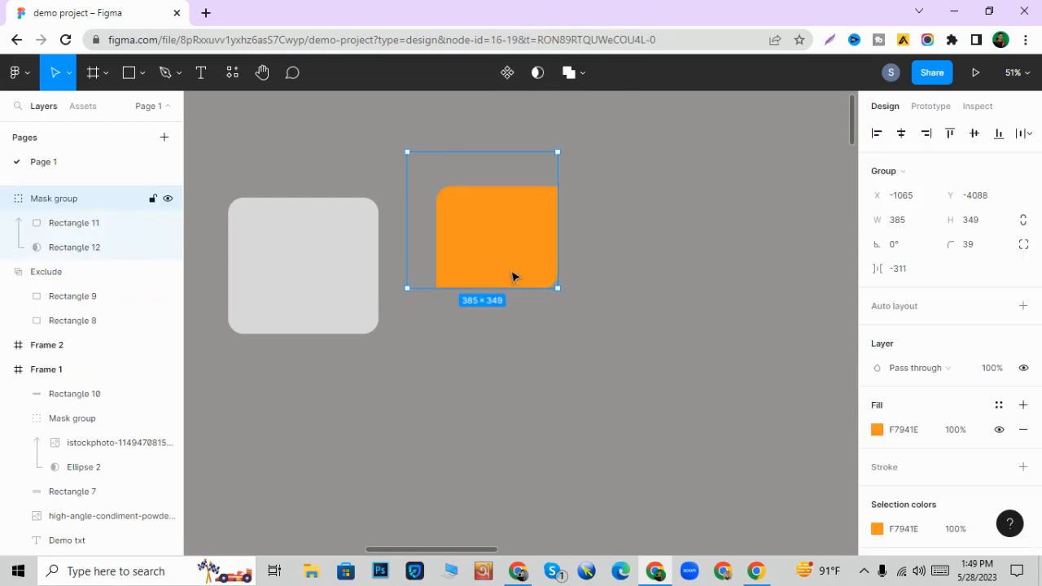
left_click(312, 283)
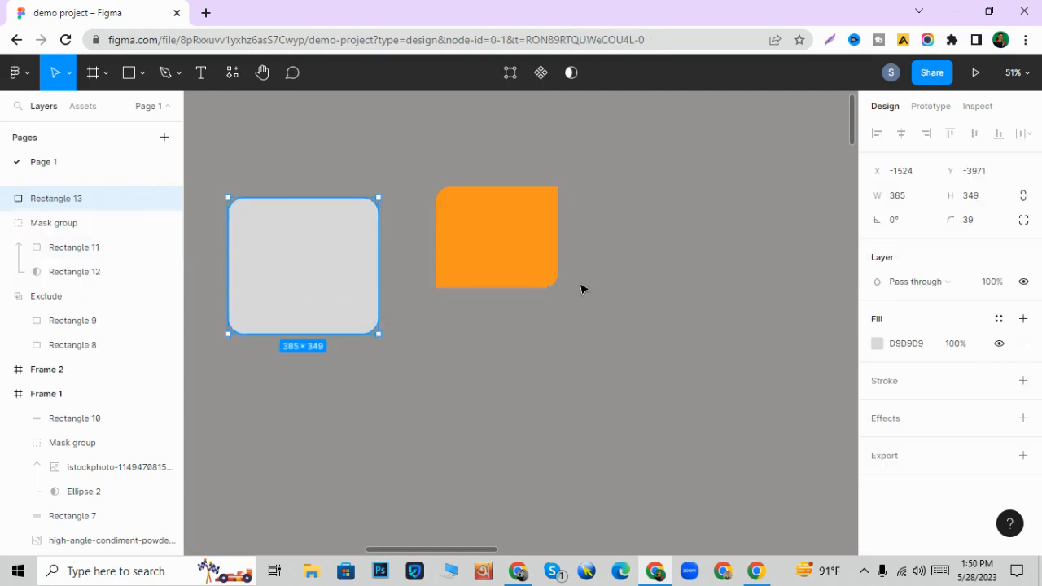
- Review the boolean operation options available for the orange mask group
left_click(546, 266)
left_click(581, 79)
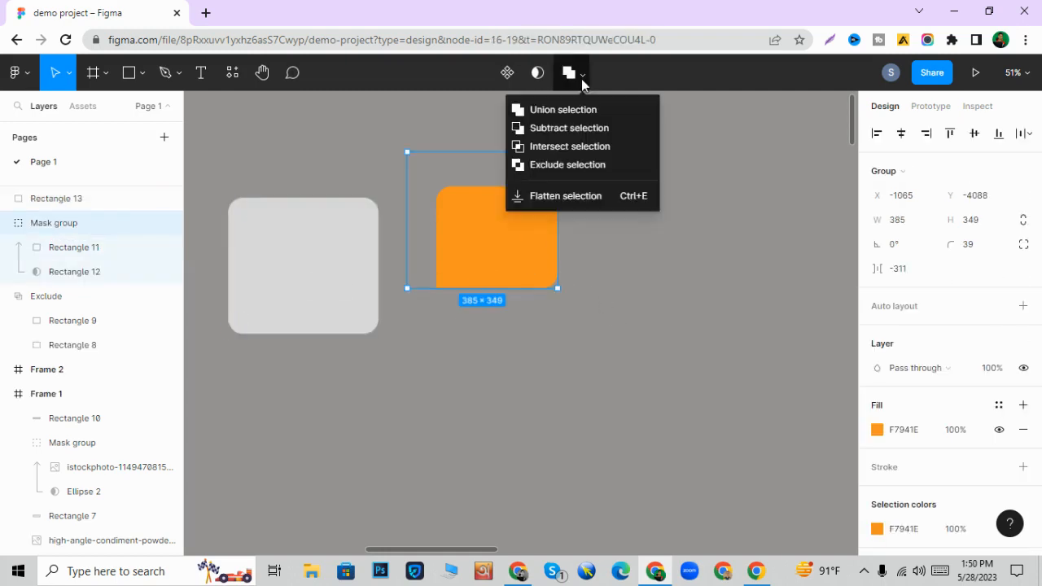
left_click(581, 79)
left_click(696, 319)
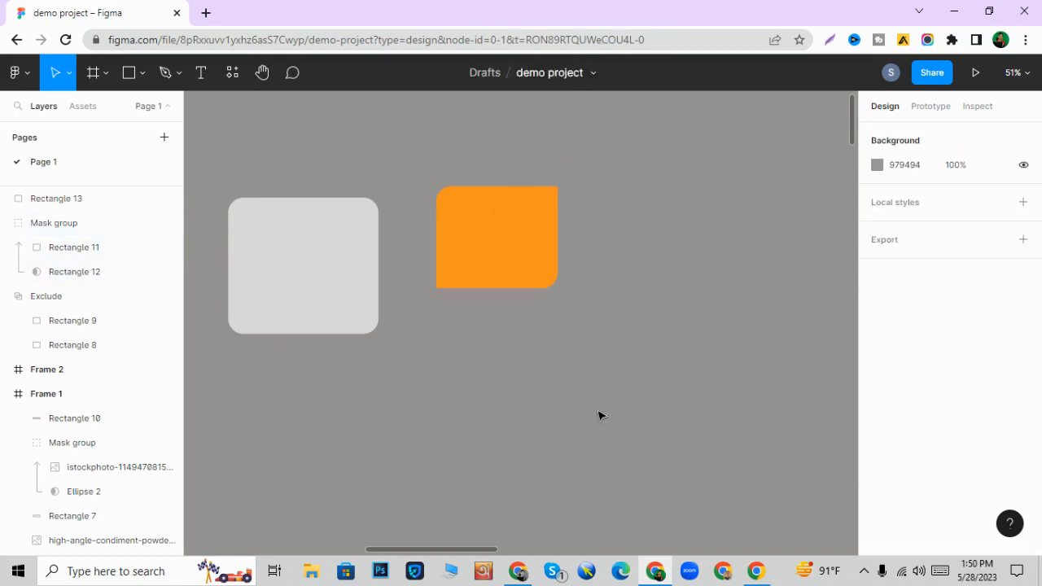
- Move the white-outlined blue-to-green gradient rectangle in Frame 1 partly past the frame's right edge
scroll(598, 414, "down", 3)
scroll(596, 404, "down", 3)
scroll(594, 401, "down", 3)
scroll(592, 400, "down", 3)
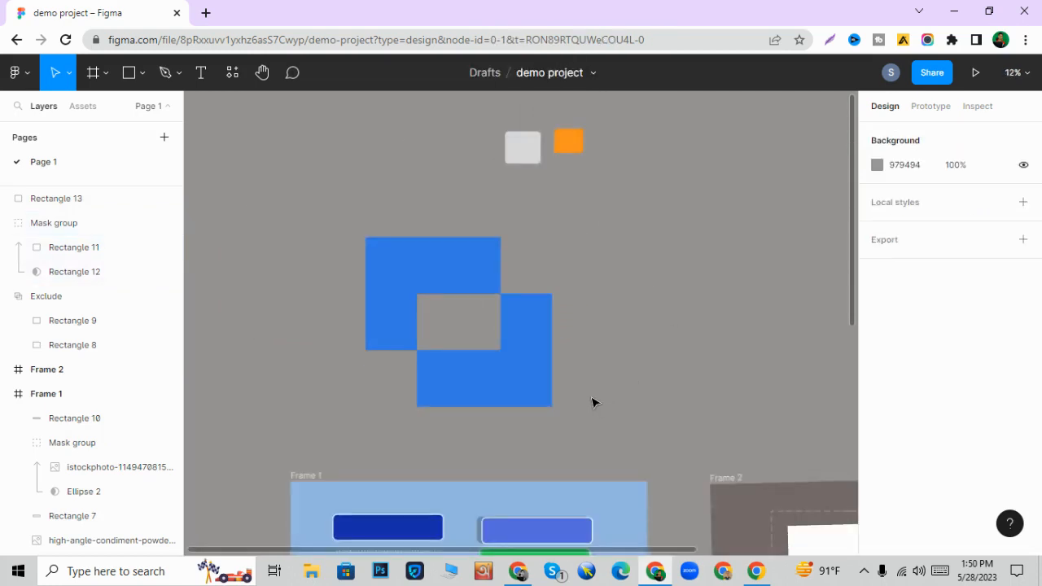
scroll(593, 401, "down", 3)
scroll(593, 401, "up", 2)
scroll(593, 401, "down", 3)
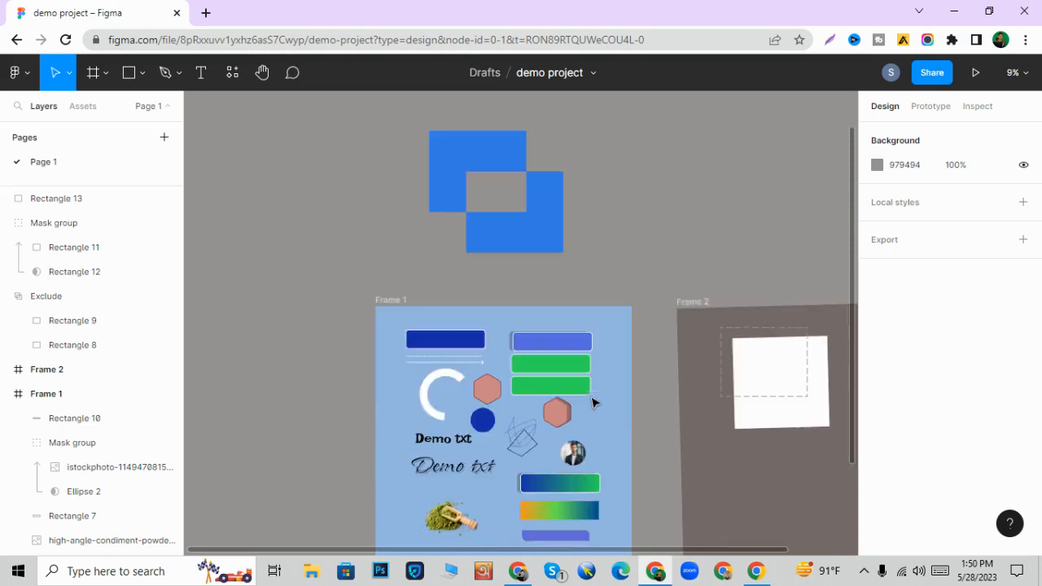
scroll(578, 402, "up", 2)
scroll(574, 403, "down", 3)
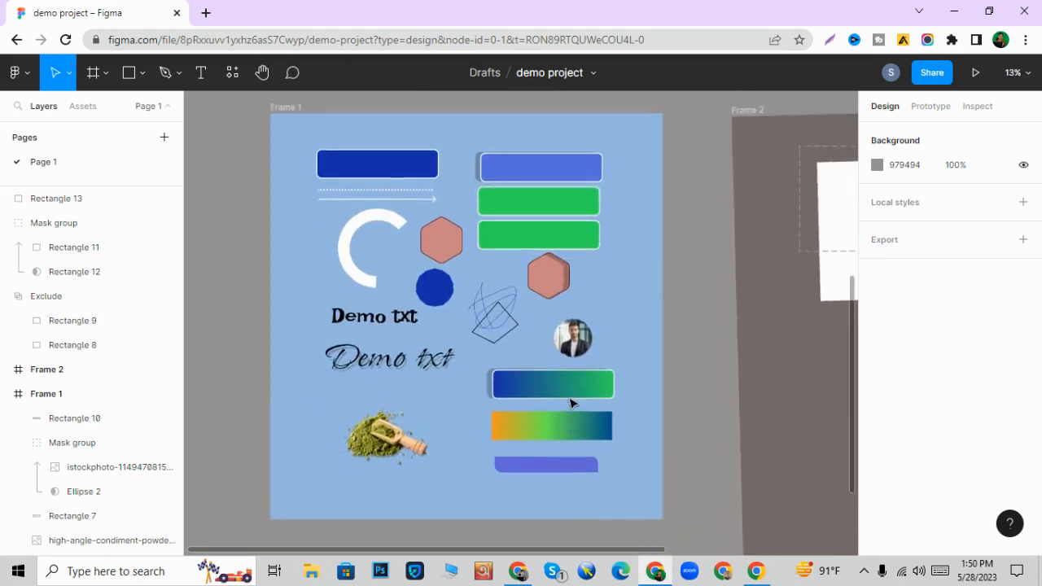
scroll(570, 403, "up", 1)
left_click(575, 421)
scroll(567, 424, "up", 2)
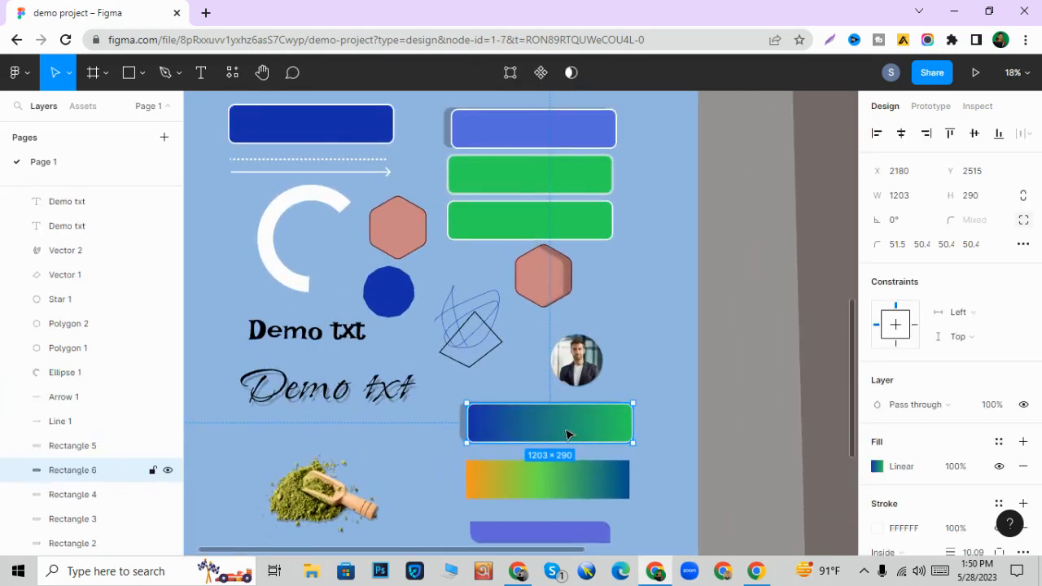
left_click_drag(568, 434, 691, 424)
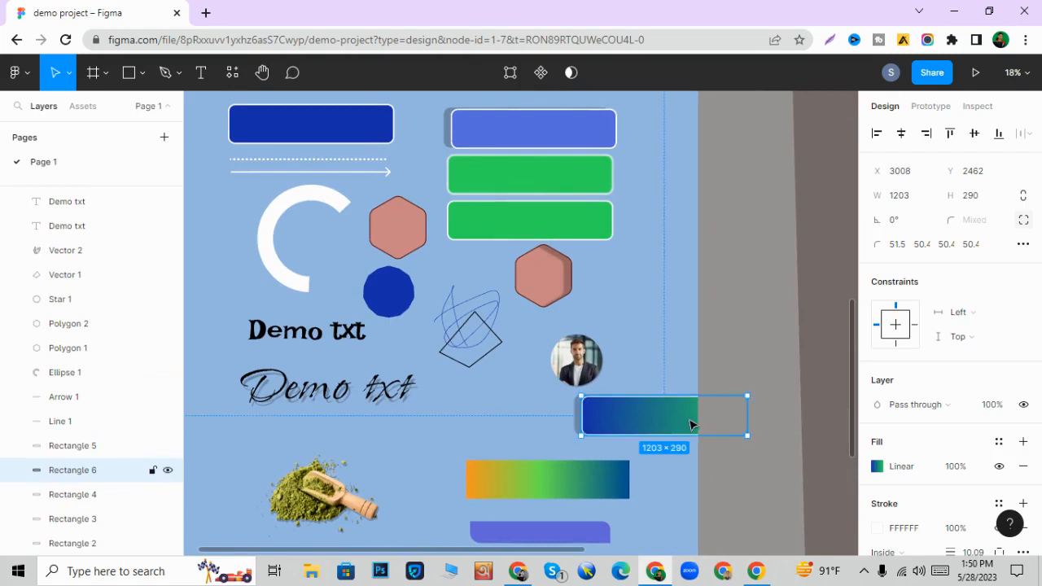
- Turn Clip content off for Frame 1 and back on to compare the overhanging rectangle
scroll(447, 318, "down", 3)
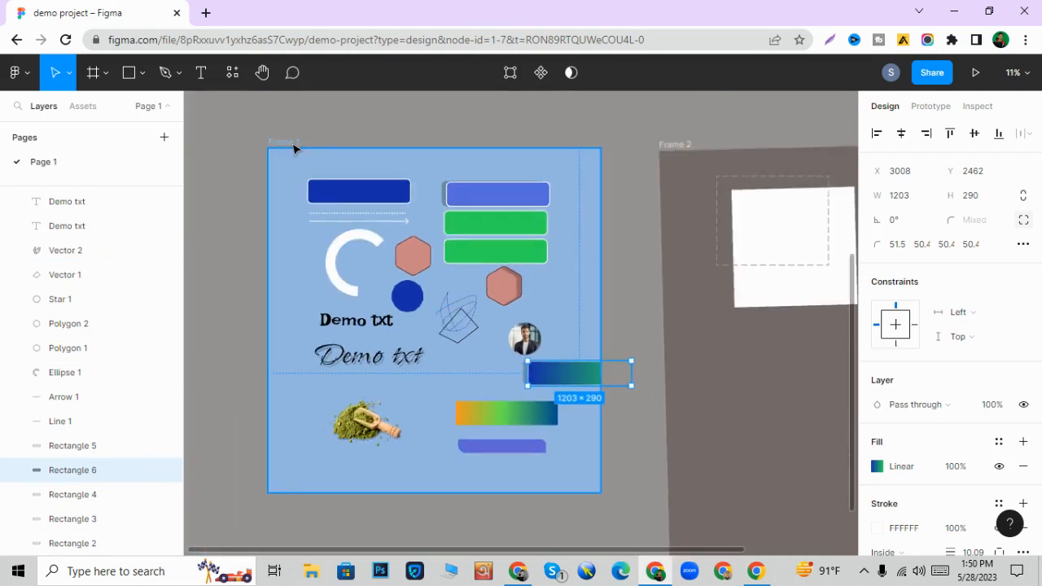
left_click(272, 147)
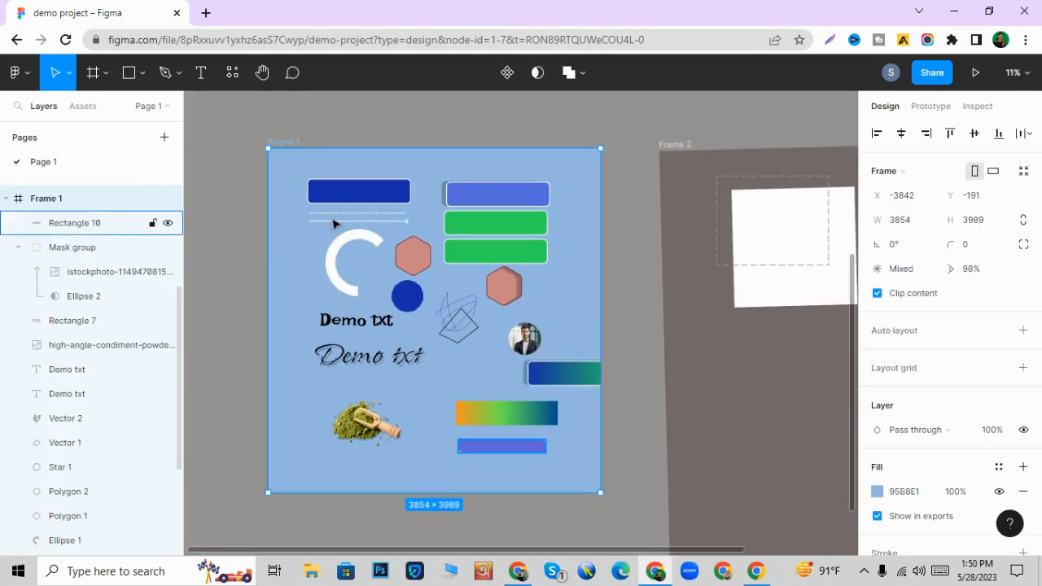
left_click(878, 294)
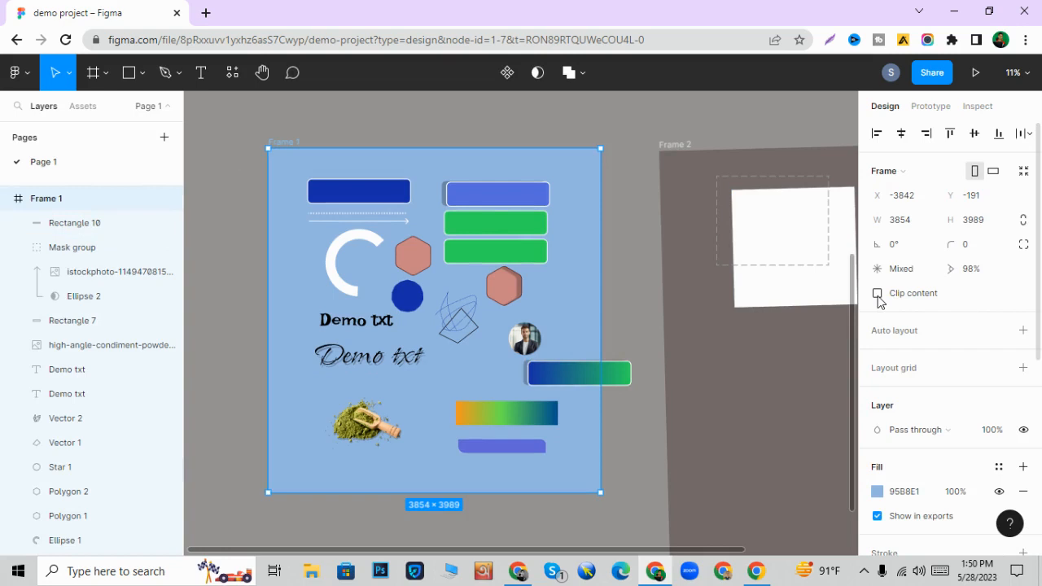
left_click(878, 294)
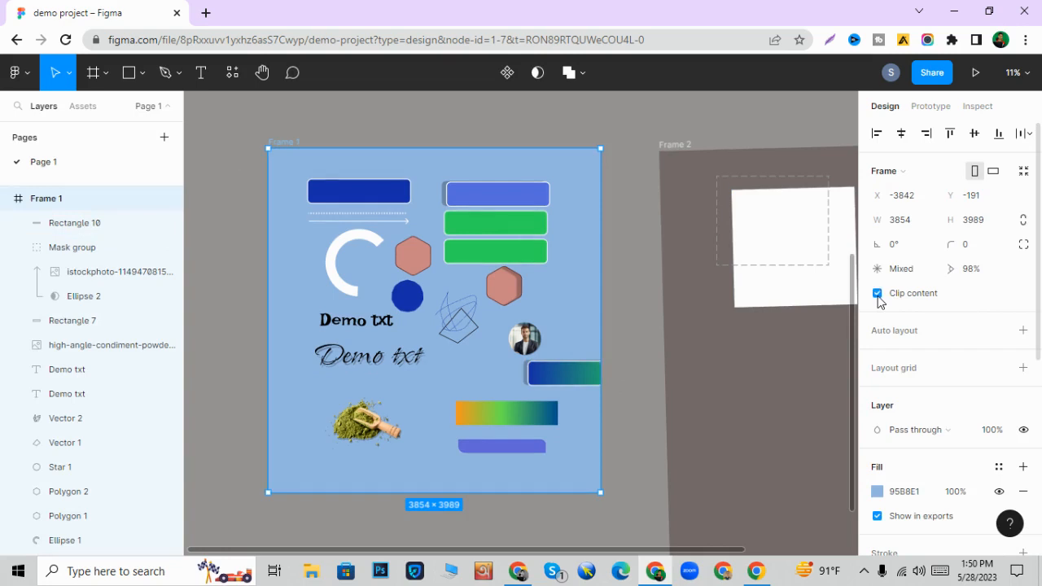
- Move the blue-to-green gradient rectangle back inside Frame 1, just above the orange-green-blue gradient rectangle
key("Escape")
left_click_drag(573, 387, 509, 384)
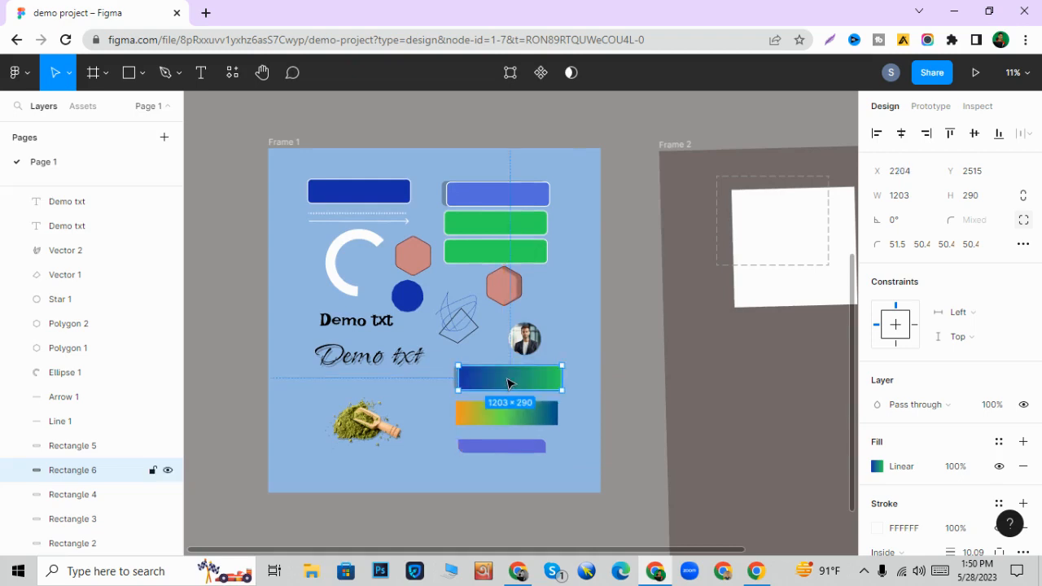
left_click(318, 128)
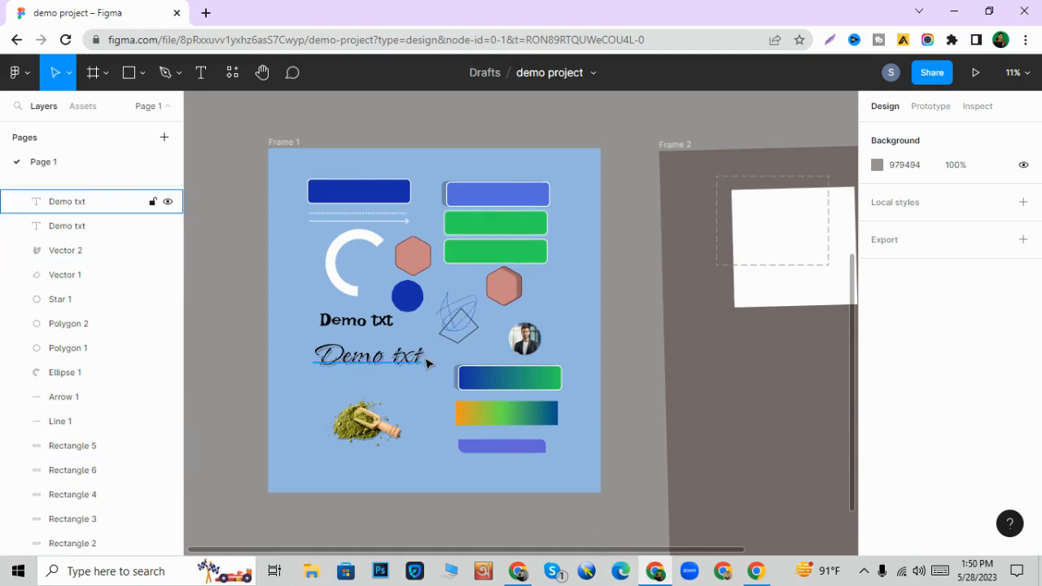
scroll(427, 363, "up", 1)
scroll(427, 363, "down", 1)
- Switch to the Dynalist course outline, collapse "Tools Intruduction Part 4" and expand "How to design email sign up form"
left_click(521, 572)
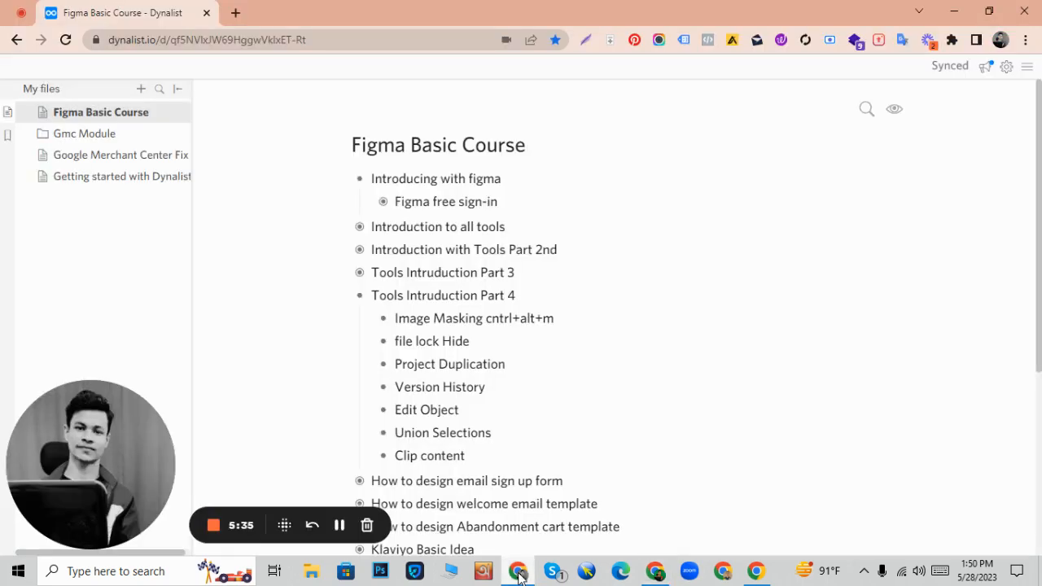
left_click(364, 298)
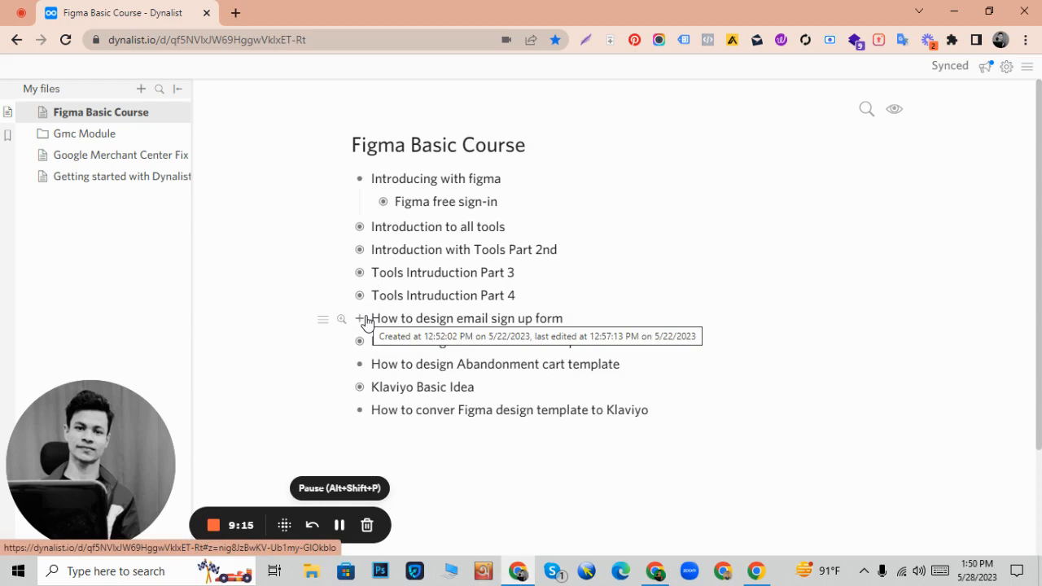
left_click(361, 319)
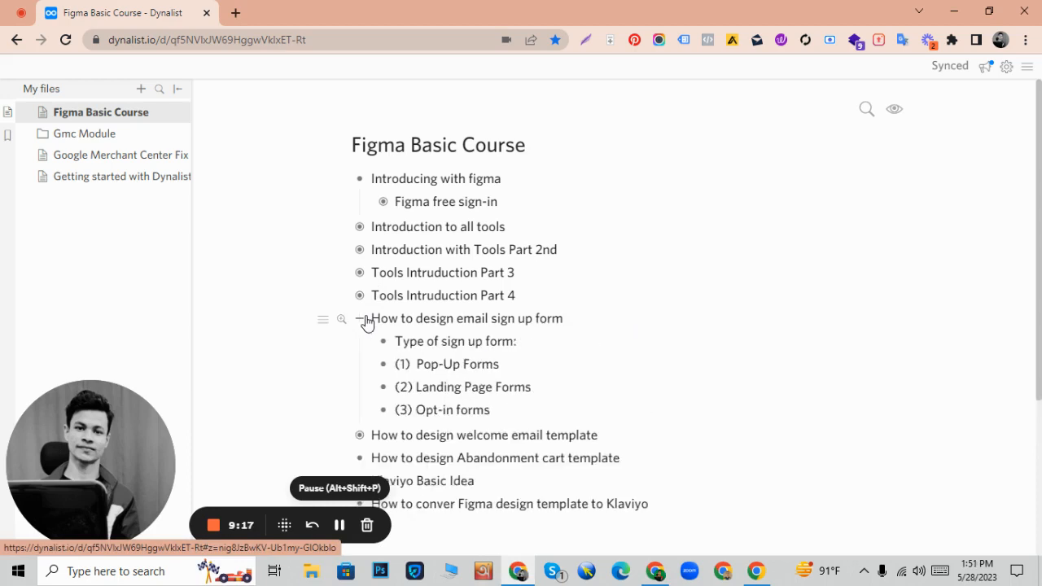